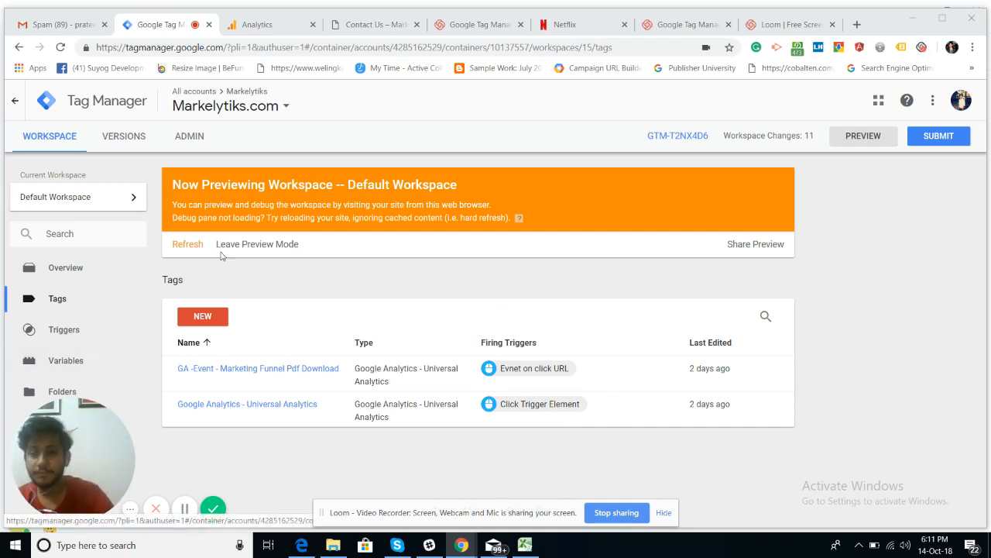
# Step: Show the Contact Us page and enlarge the GTM debug panel to list fired and unfired tags
pyautogui.click(366, 28)
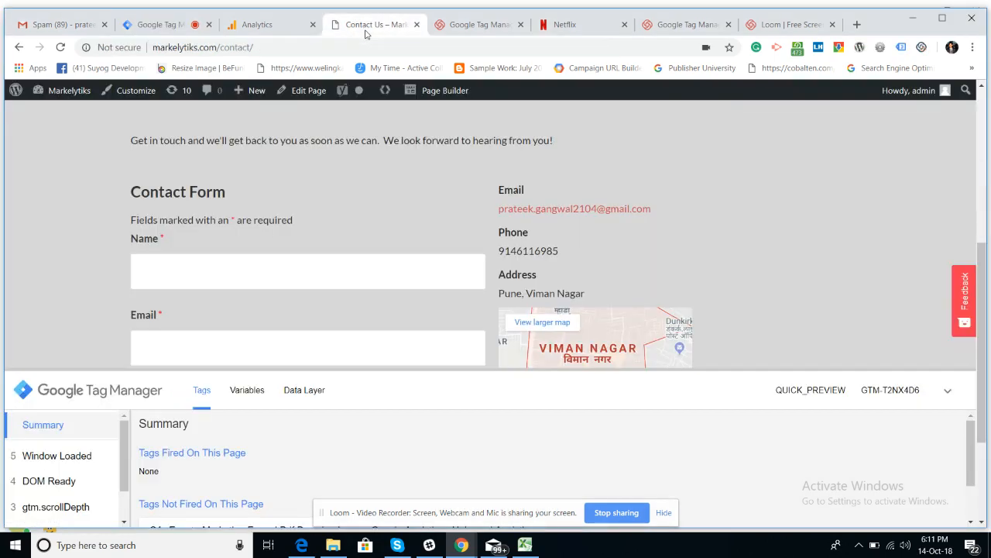
pyautogui.scroll(-2, 345, 215)
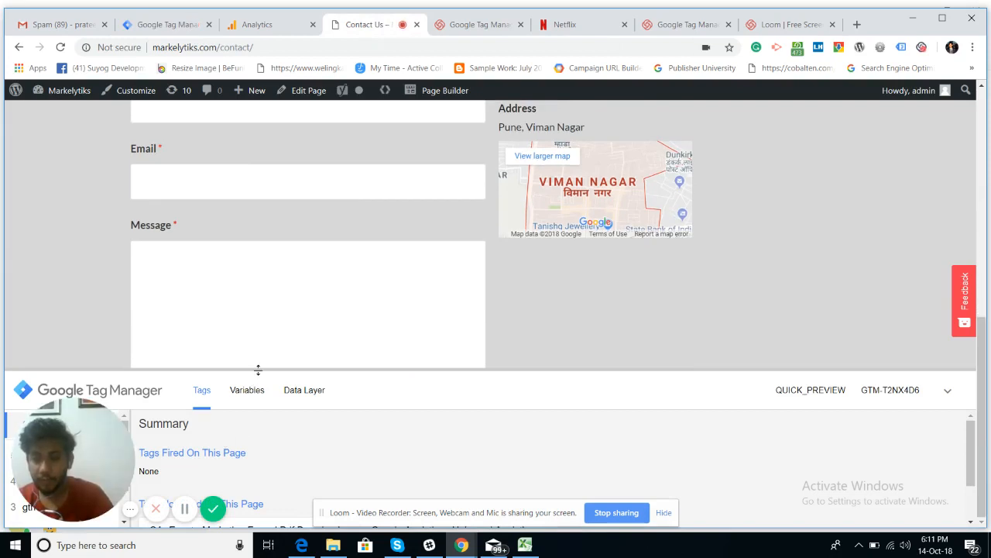
pyautogui.moveTo(258, 371); pyautogui.dragTo(236, 224)
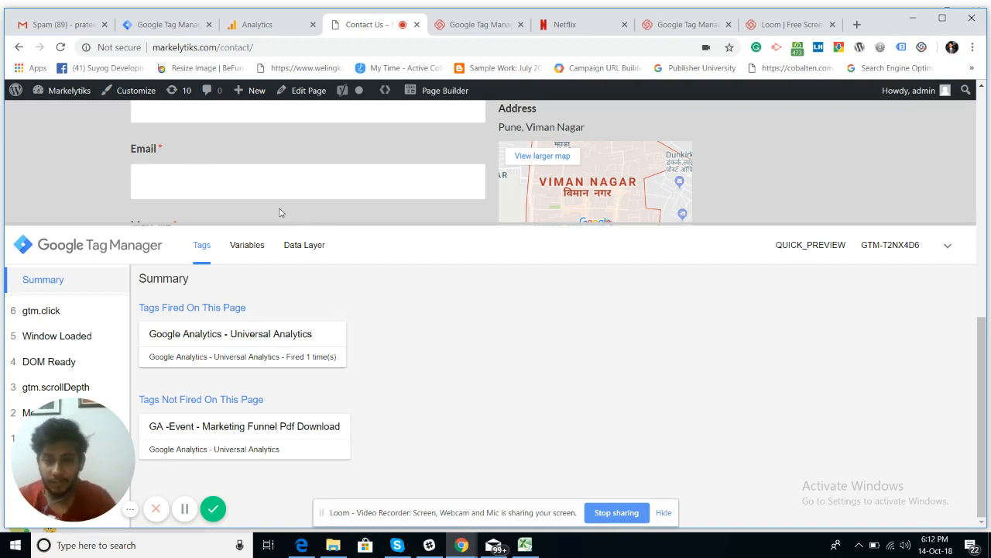
# Step: From the Tag Manager workspace's Triggers list, create a new trigger
pyautogui.click(172, 28)
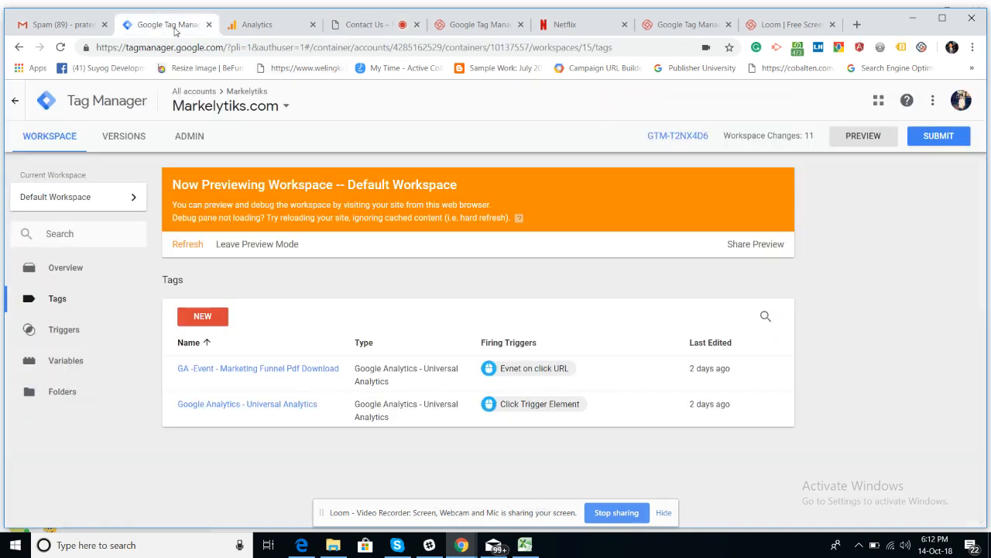
pyautogui.click(73, 339)
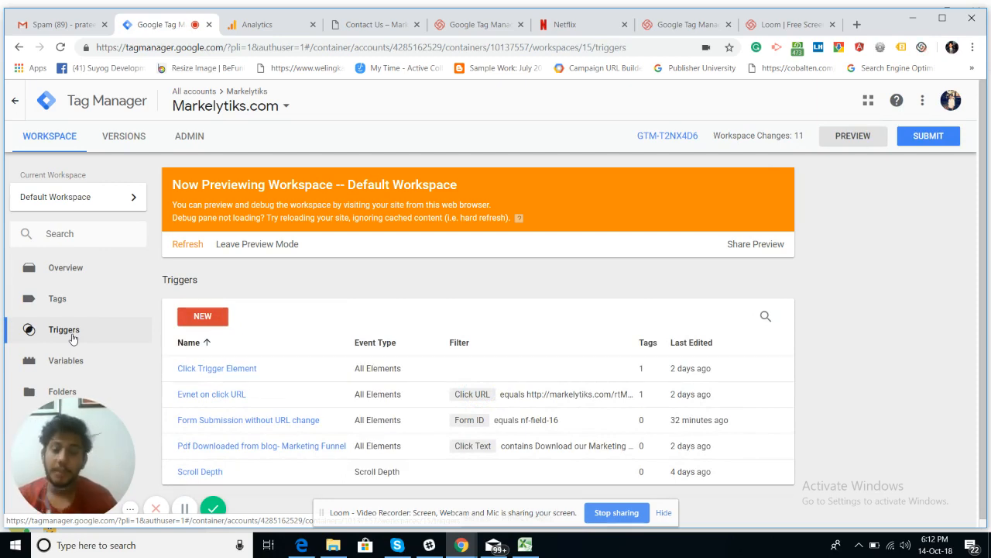
pyautogui.click(199, 318)
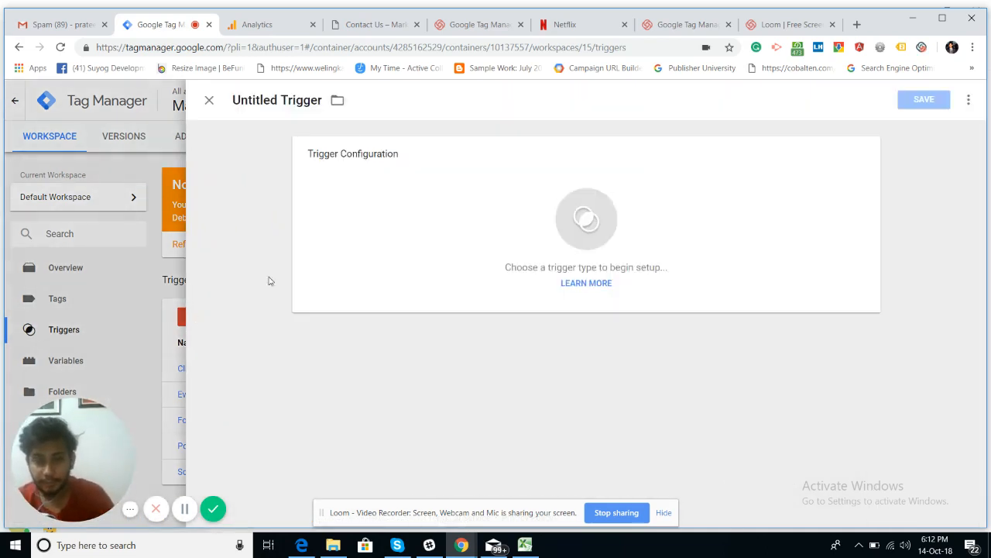
# Step: Rename the untitled trigger to 'Form Submission without URL Change' and bring up the trigger types
pyautogui.click(312, 103)
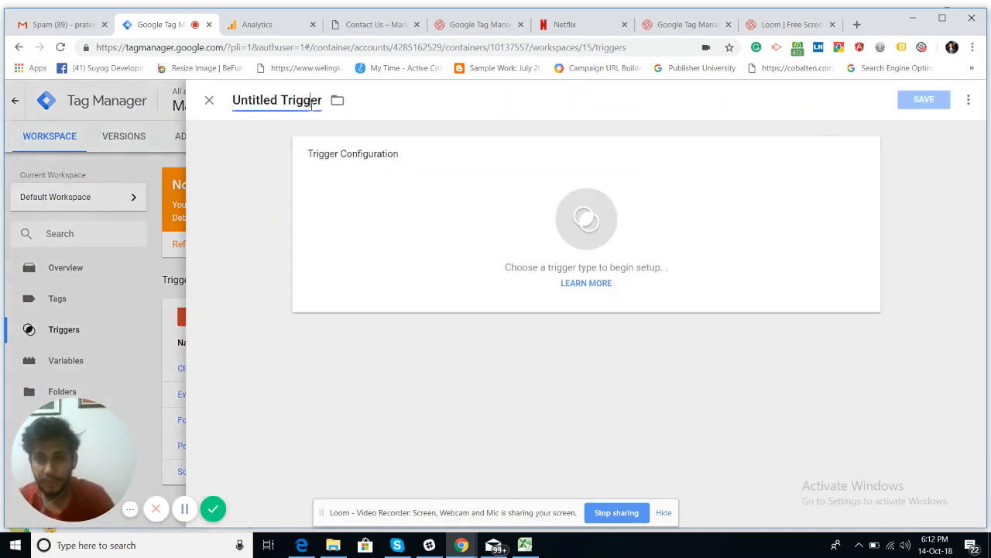
pyautogui.hotkey('ctrl', 'a')
pyautogui.press('BackSpace')
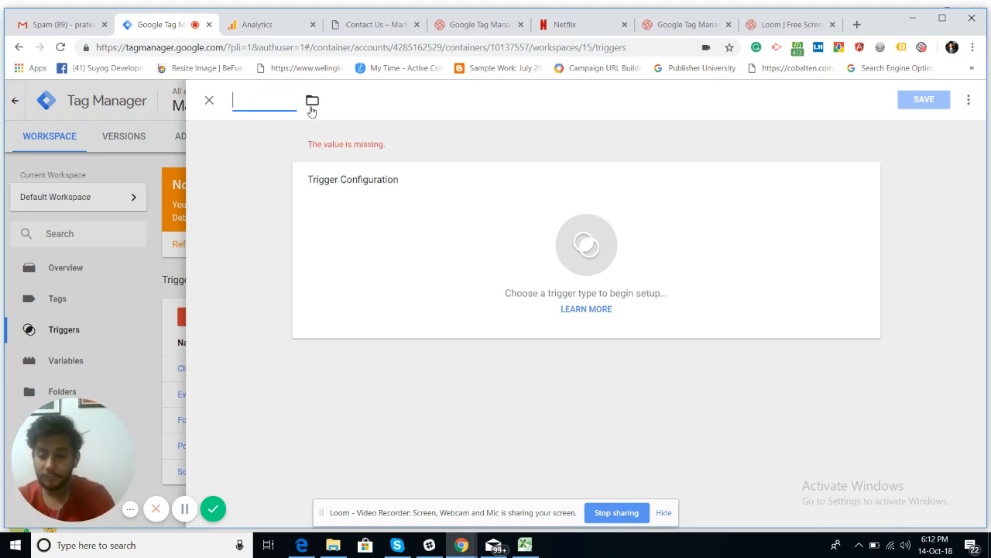
pyautogui.write('F')
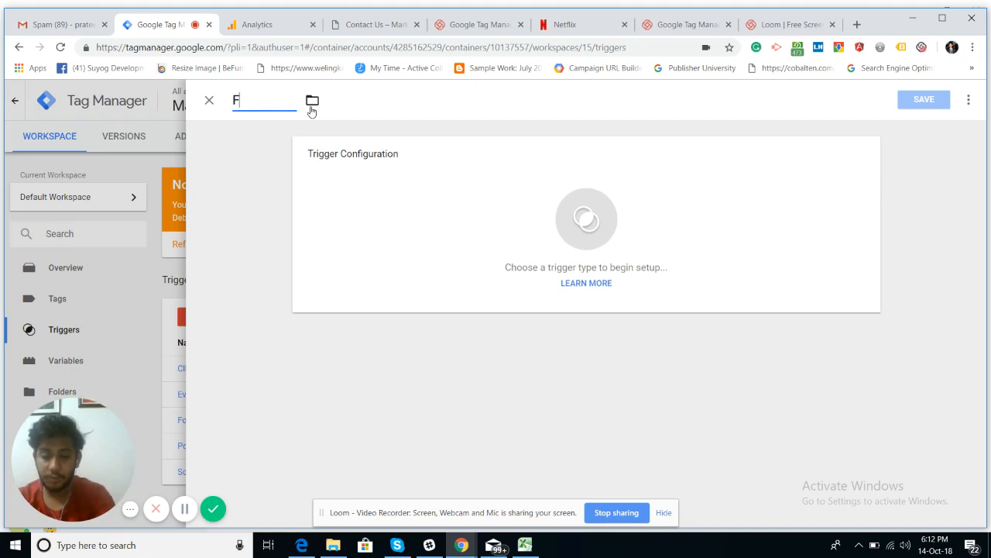
pyautogui.write('orm Sub')
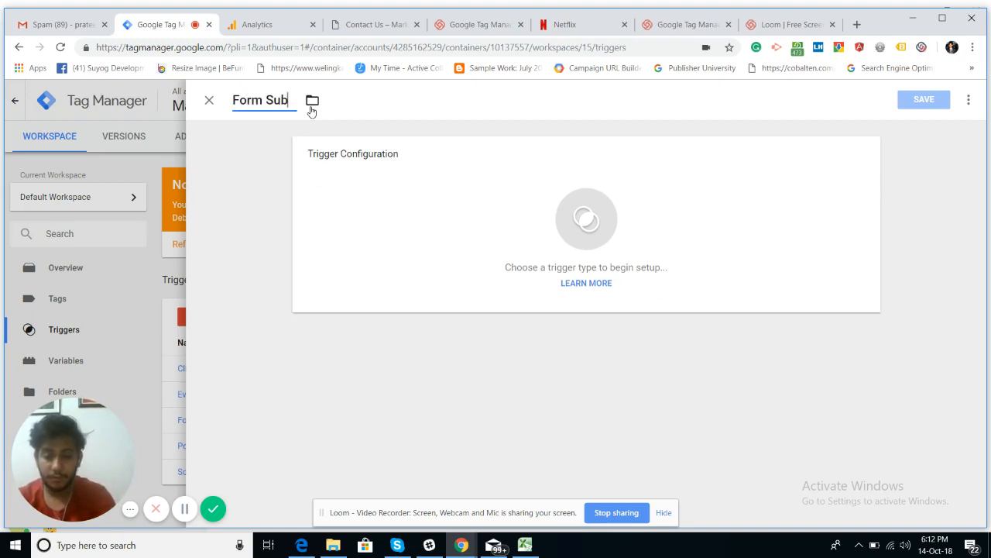
pyautogui.write('mission')
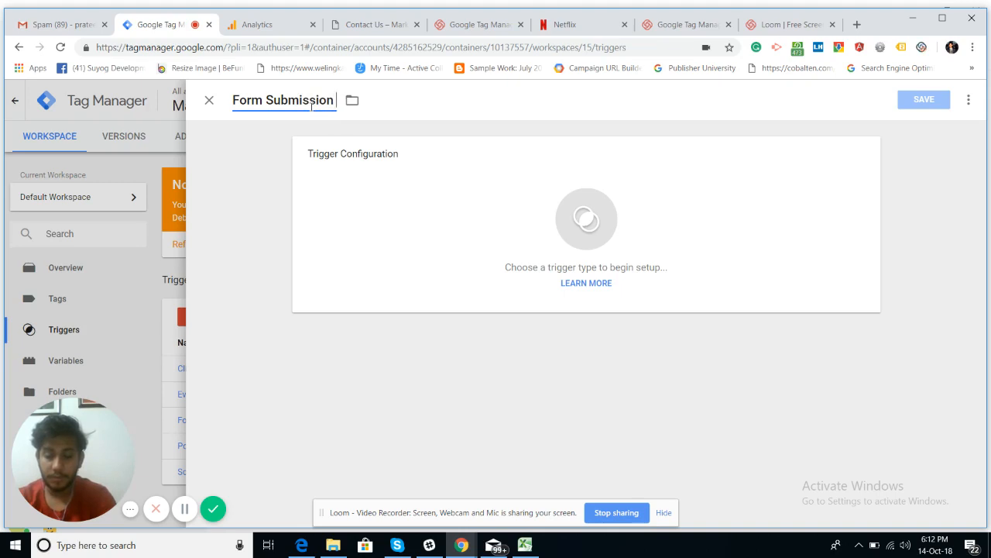
pyautogui.write(' witho')
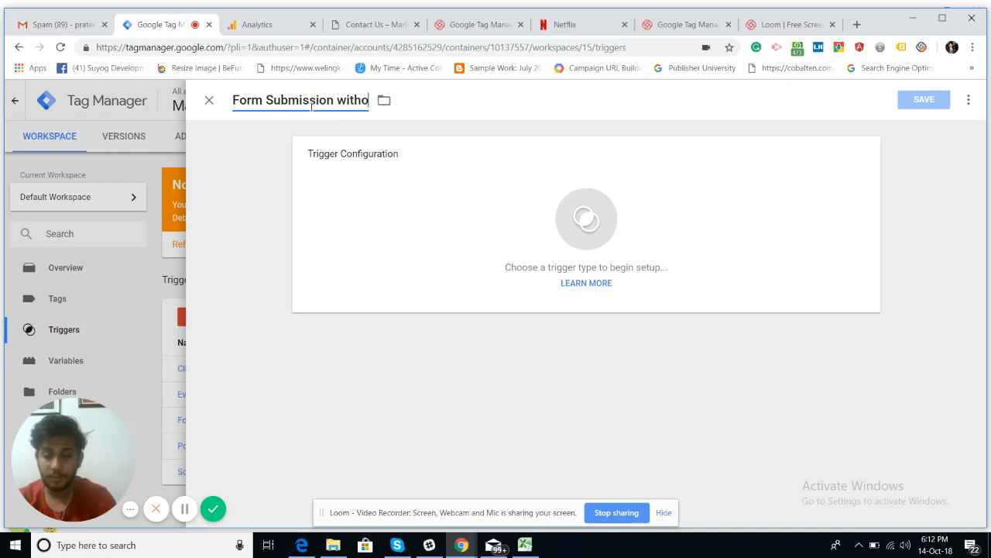
pyautogui.write('ut URL ')
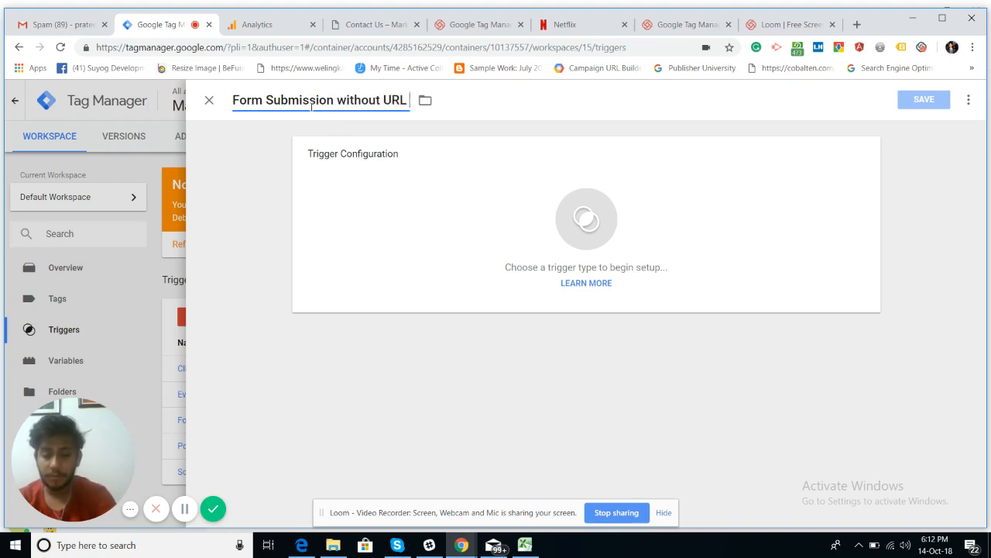
pyautogui.write('Change')
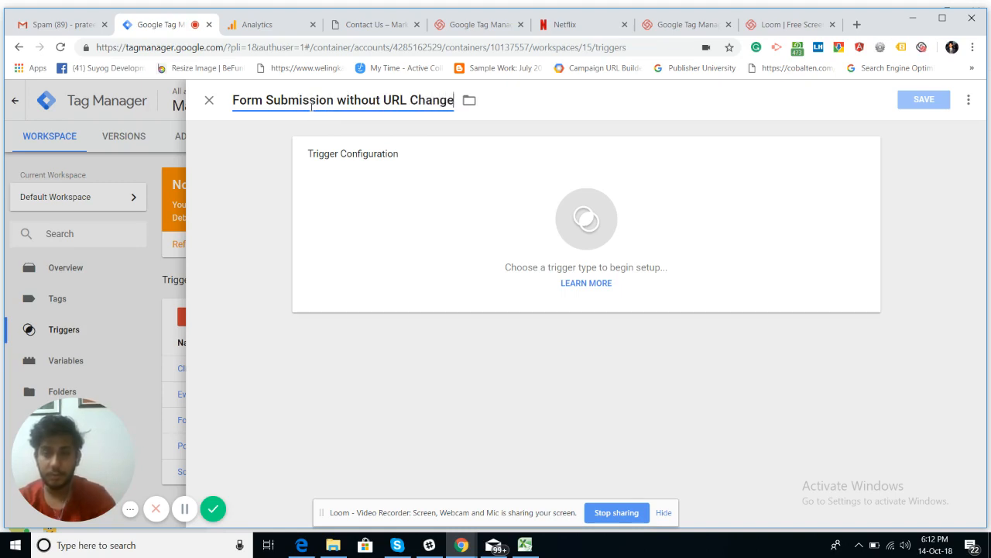
pyautogui.click(391, 203)
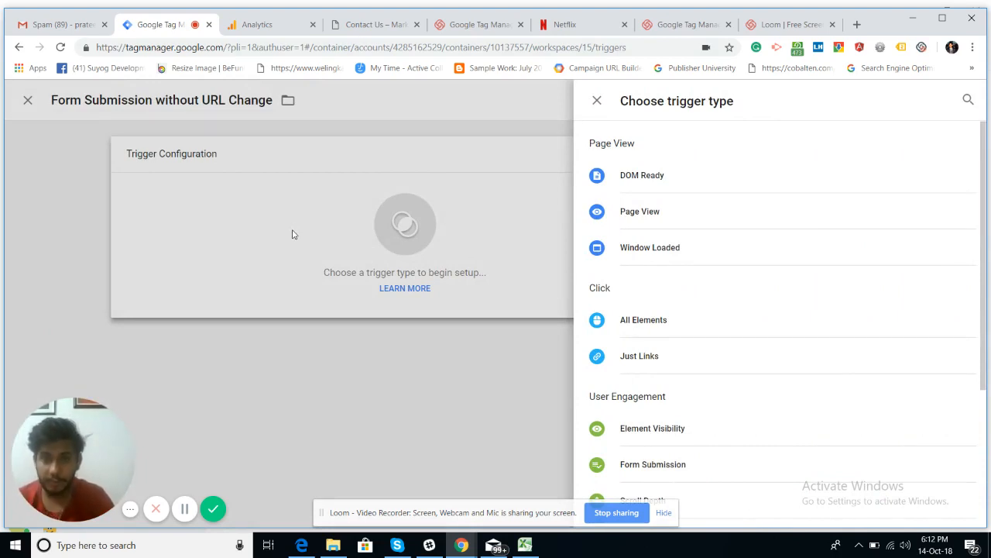
# Step: Back on the Contact Us page, shrink the debug panel so the whole contact form shows
pyautogui.click(359, 36)
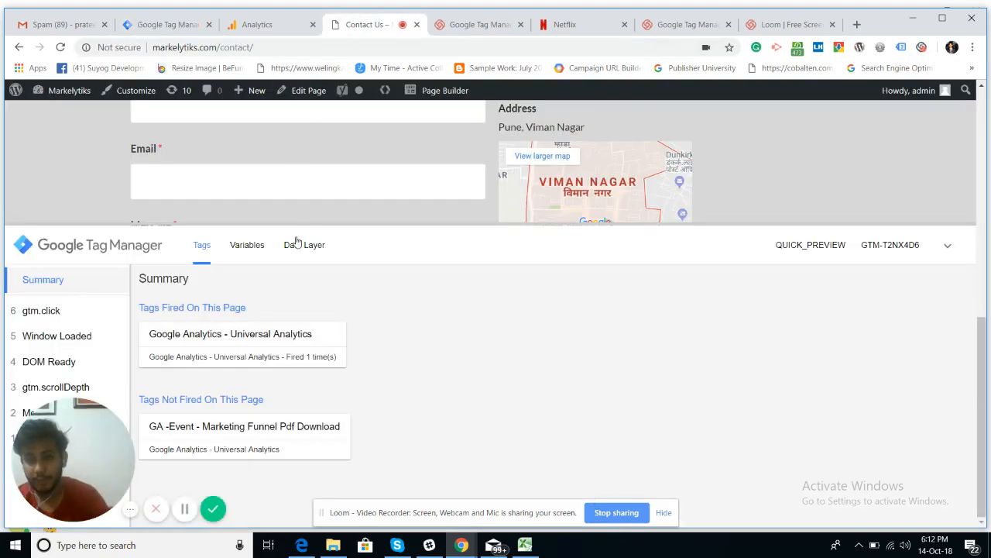
pyautogui.moveTo(306, 225); pyautogui.dragTo(335, 457)
pyautogui.scroll(2, 333, 457)
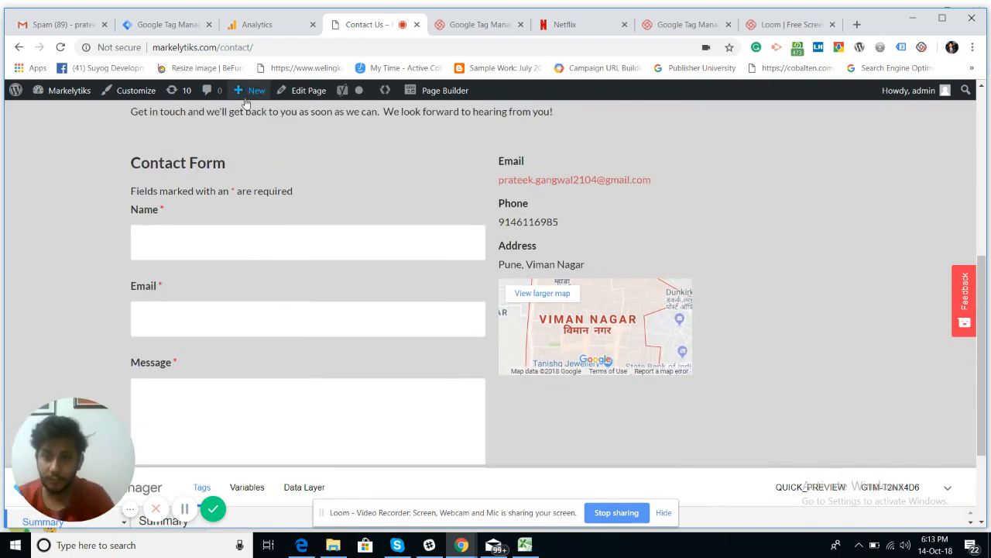
pyautogui.click(262, 48)
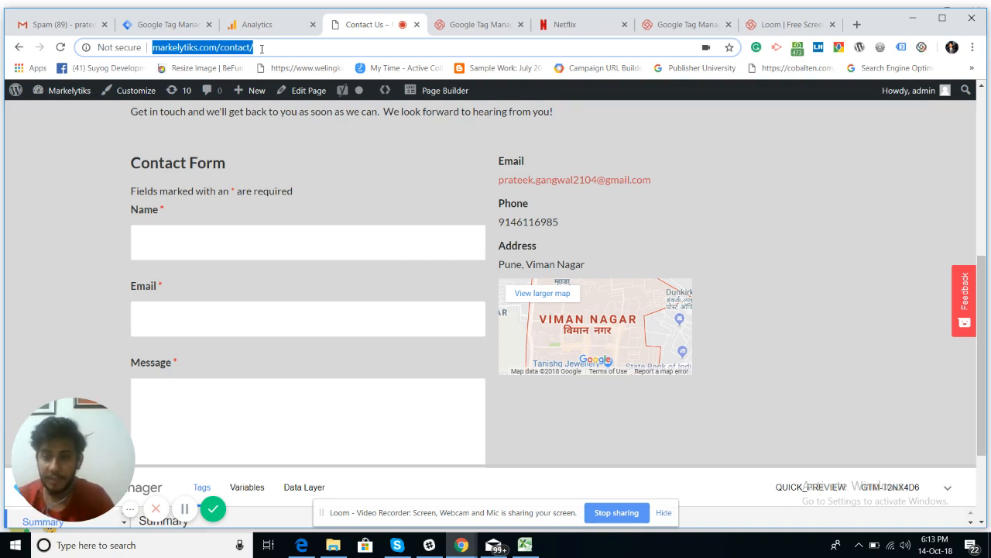
# Step: Fill the contact form with a name, an e-mail address and the message 'Test'
pyautogui.click(231, 235)
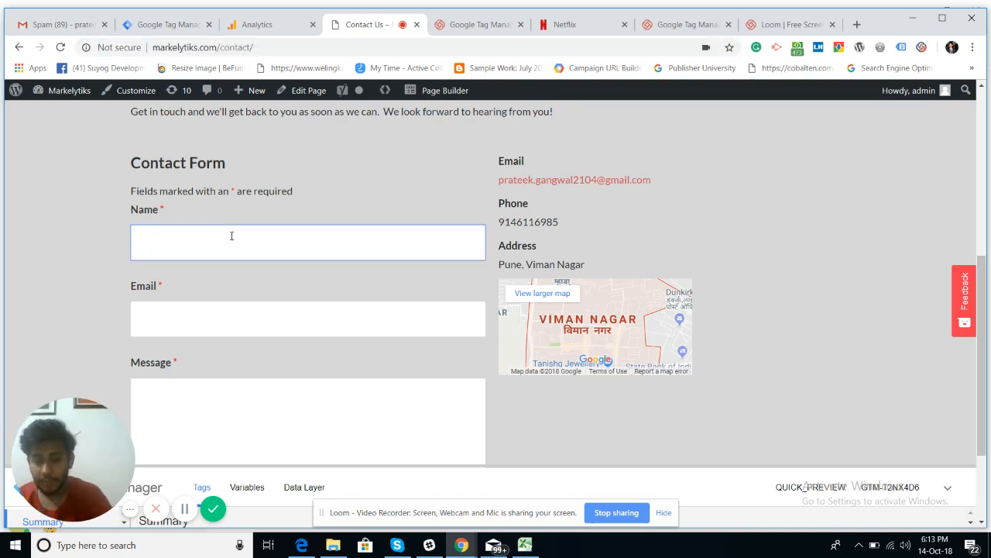
pyautogui.write('pratee')
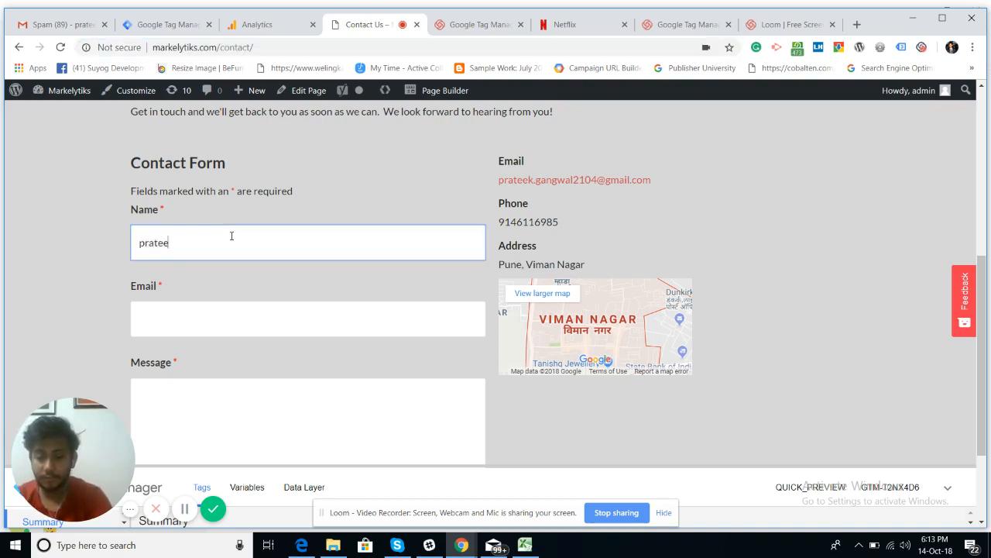
pyautogui.write('k')
pyautogui.press('Tab')
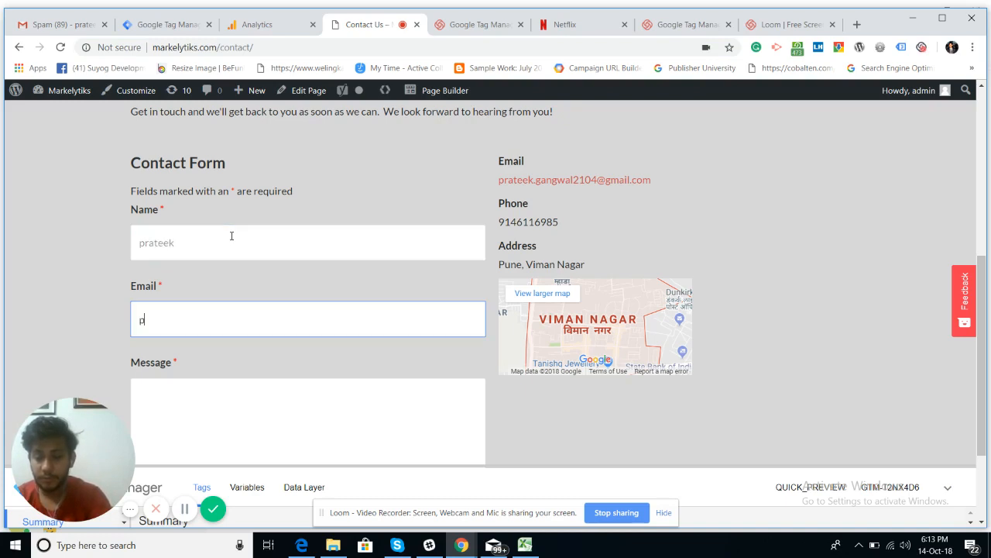
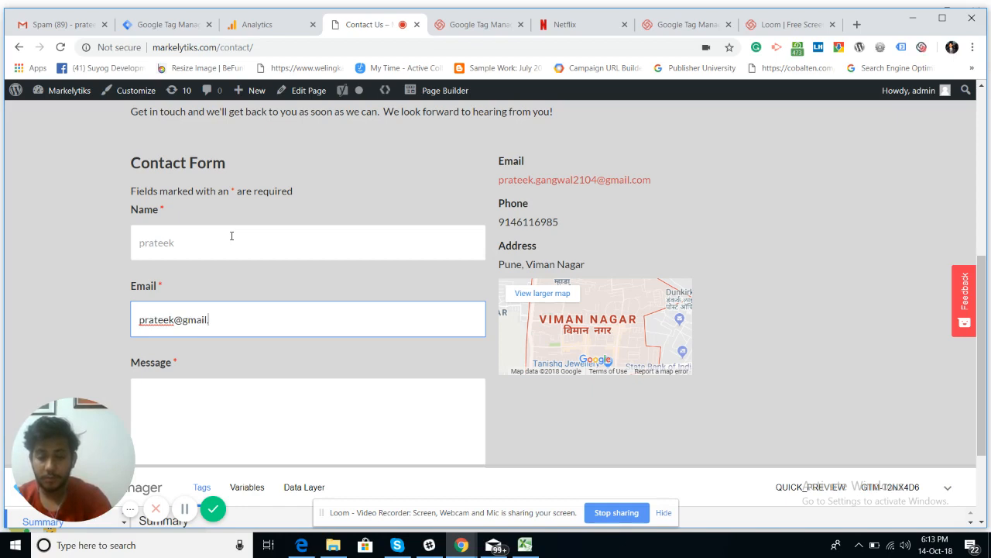
pyautogui.press('Tab')
pyautogui.write('Test')
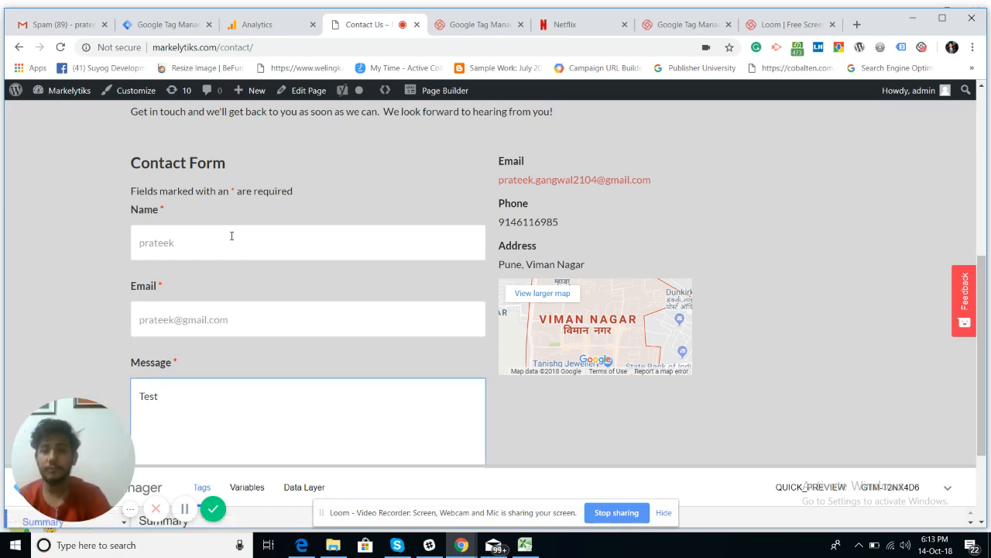
# Step: Submit the filled contact form and select the contact page's address
pyautogui.scroll(-2, 231, 235)
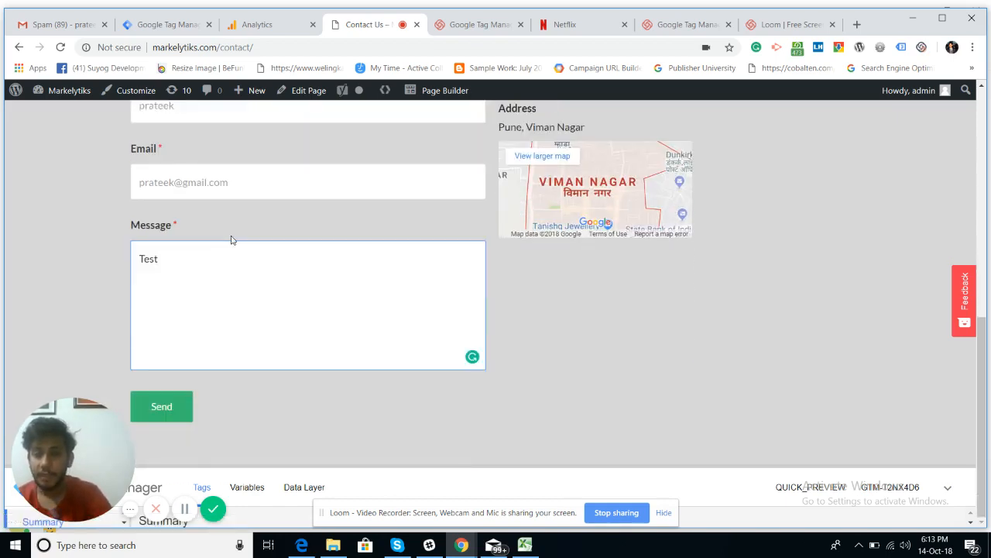
pyautogui.scroll(3, 231, 240)
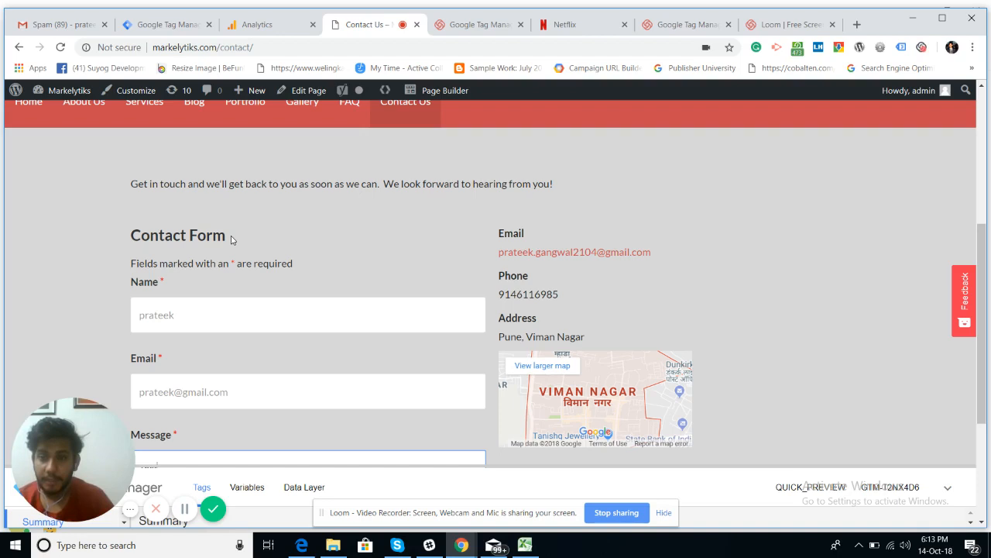
pyautogui.scroll(-3, 231, 240)
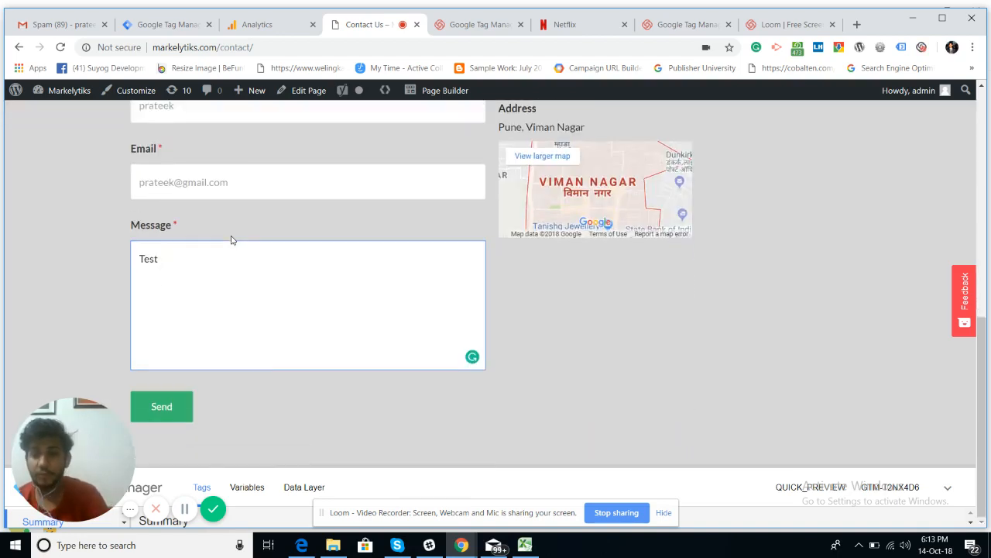
pyautogui.click(153, 410)
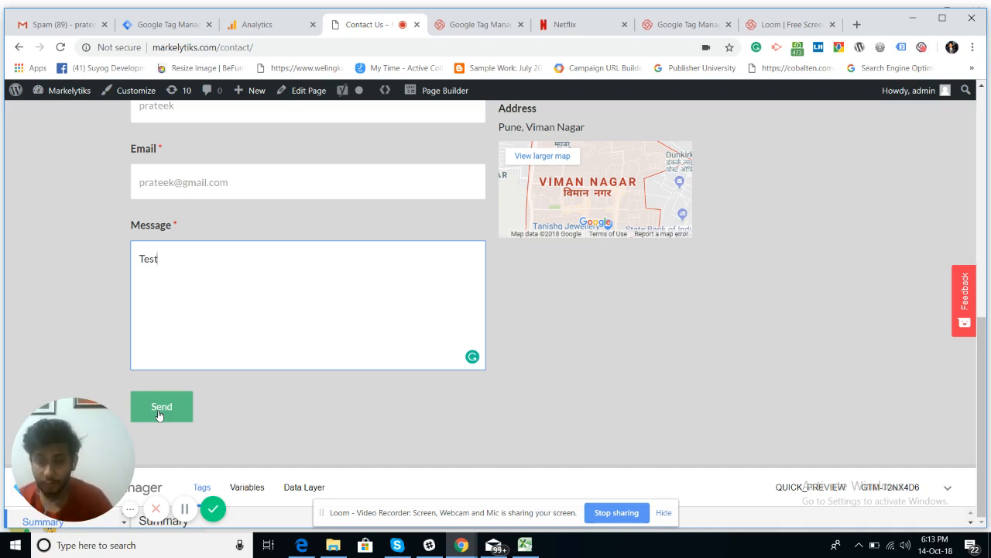
pyautogui.scroll(3, 306, 298)
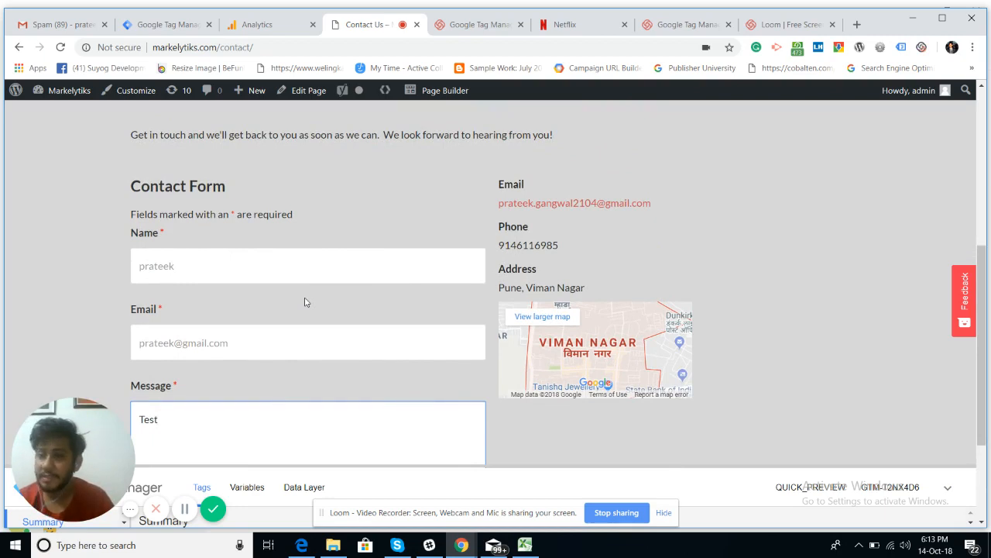
pyautogui.scroll(-2, 306, 302)
pyautogui.scroll(1, 306, 303)
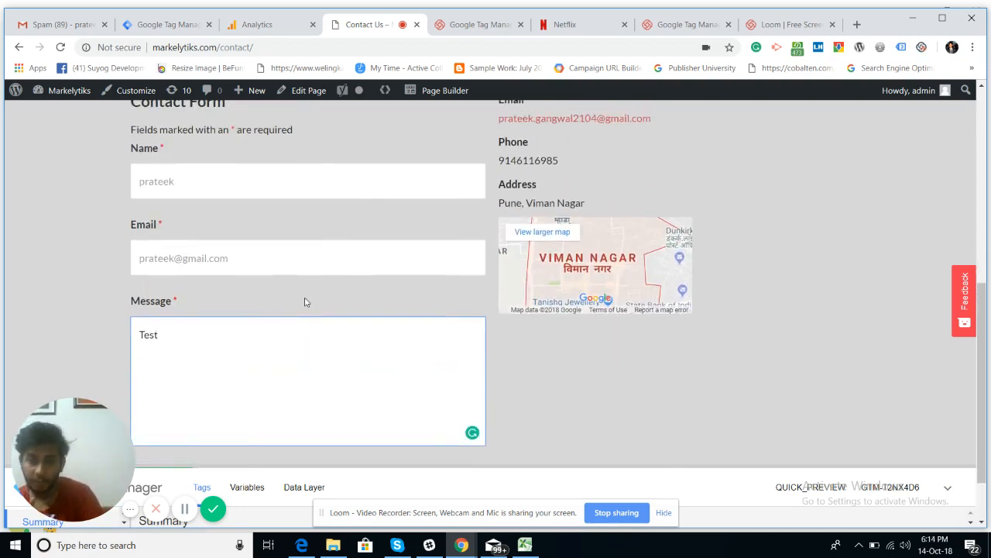
pyautogui.scroll(-1, 304, 302)
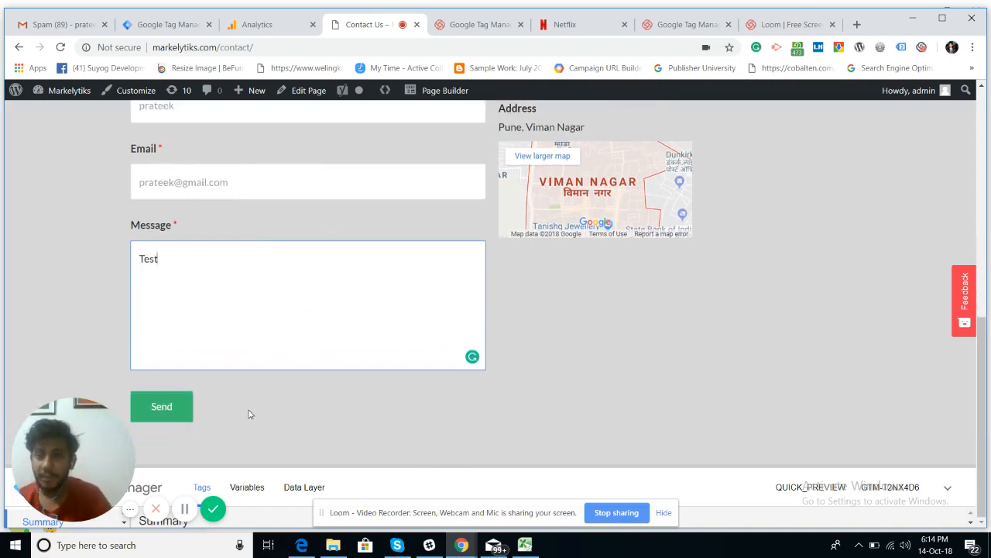
pyautogui.click(281, 49)
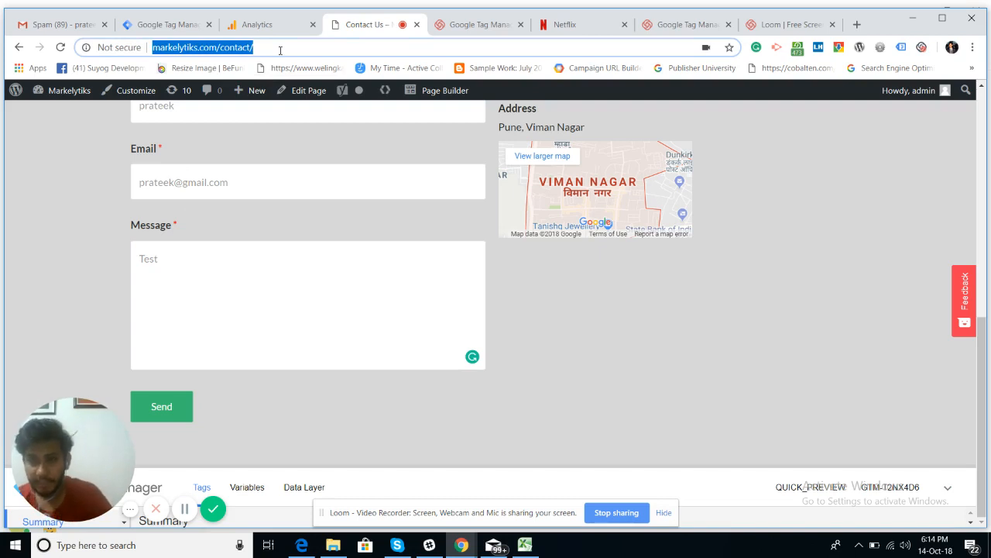
pyautogui.scroll(1, 180, 217)
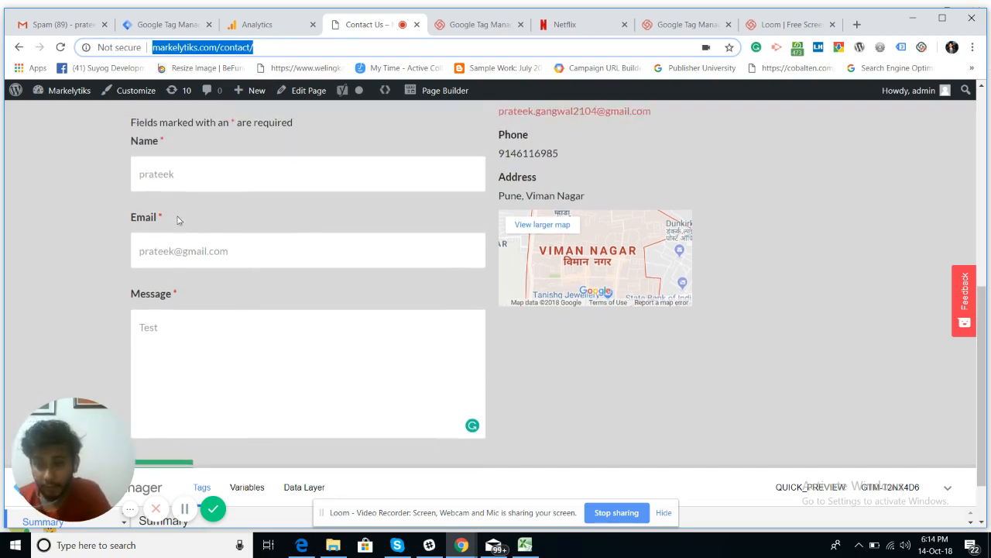
pyautogui.scroll(-1, 178, 221)
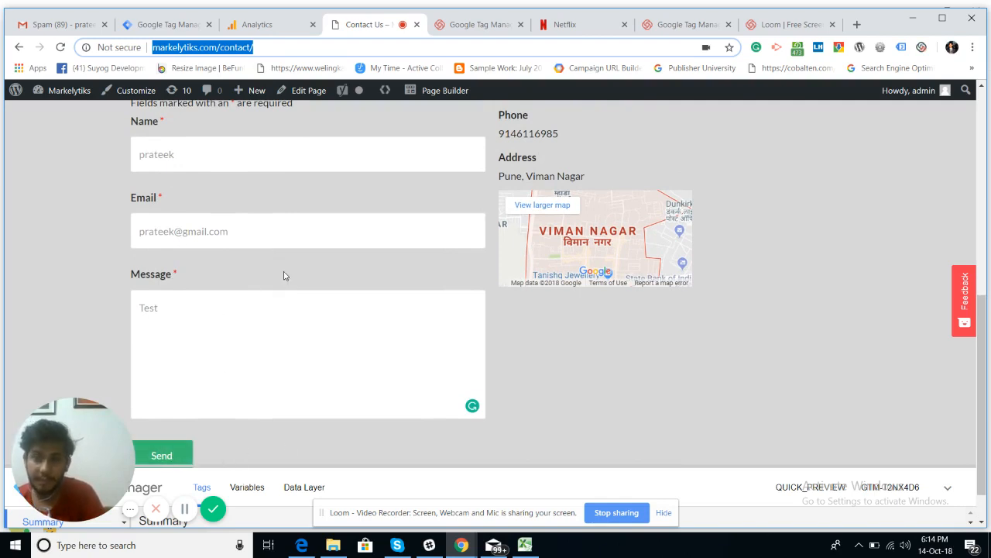
pyautogui.click(260, 47)
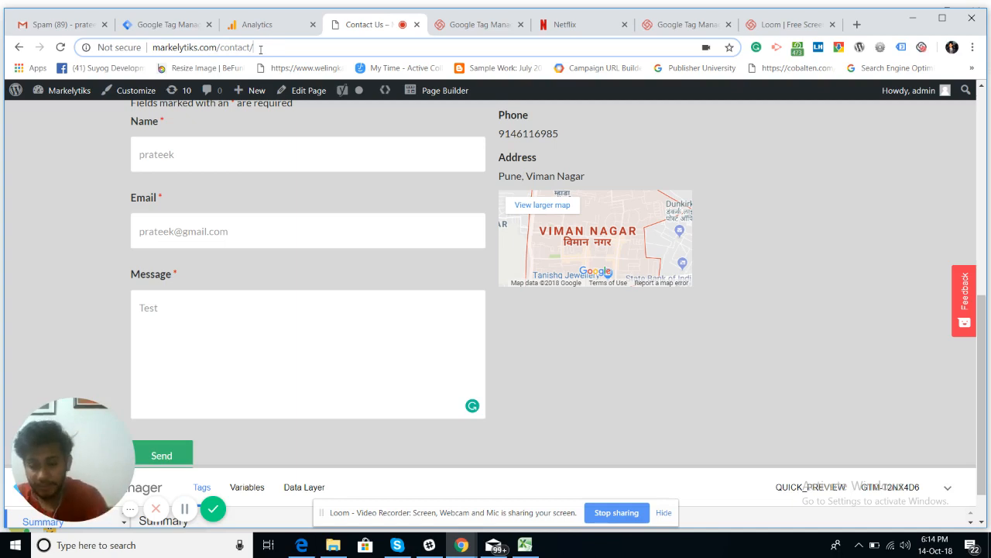
pyautogui.write('thank')
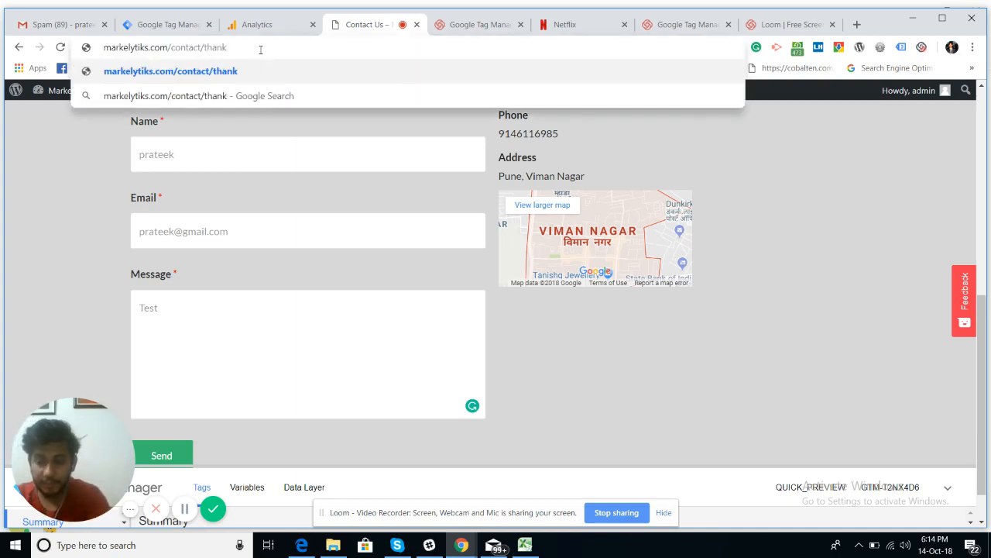
pyautogui.write('s.html')
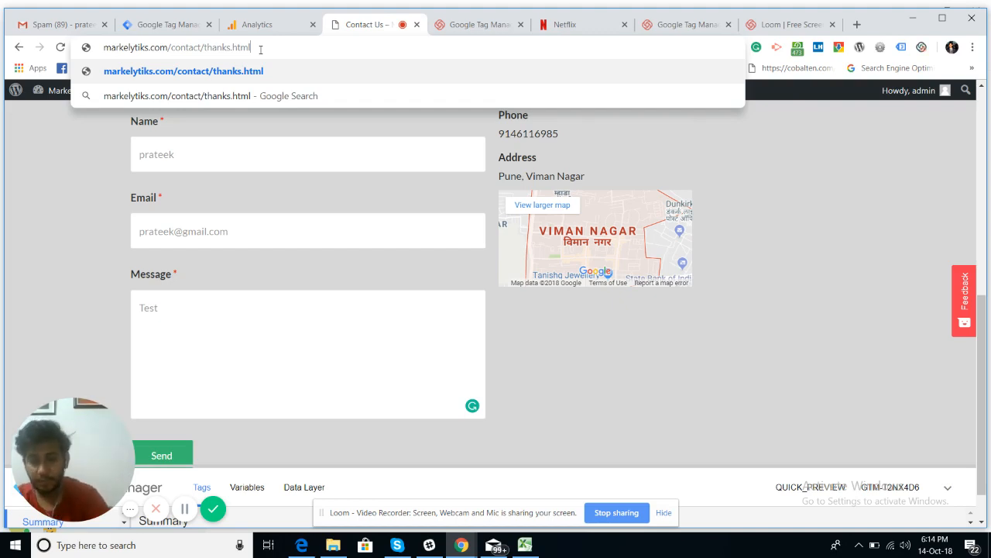
pyautogui.hotkey('ctrl', 'a')
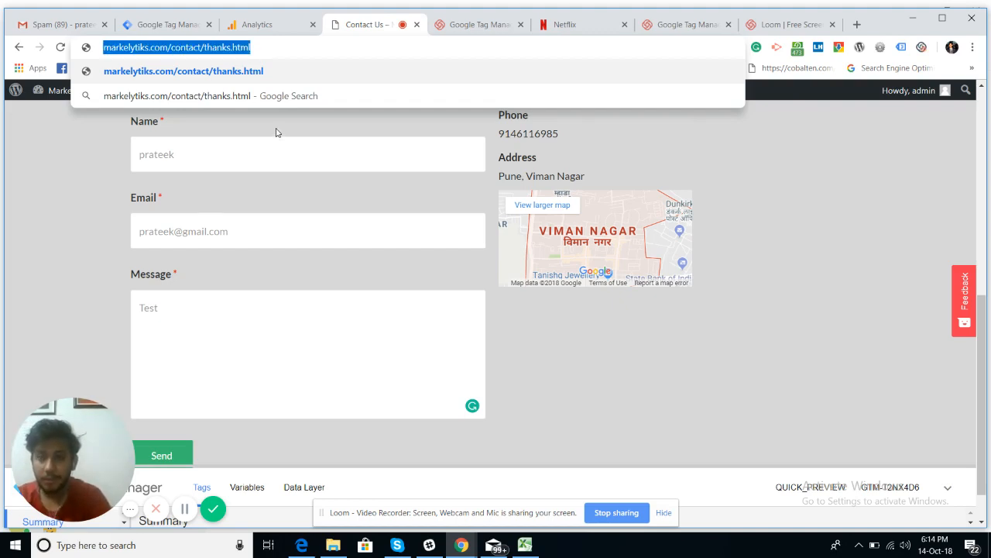
pyautogui.click(283, 144)
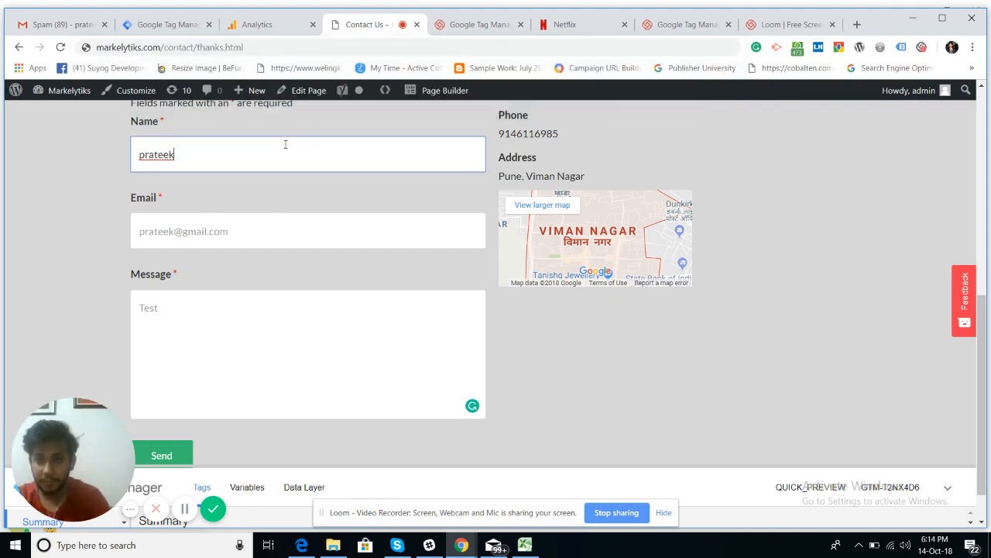
pyautogui.click(286, 45)
pyautogui.click(286, 45)
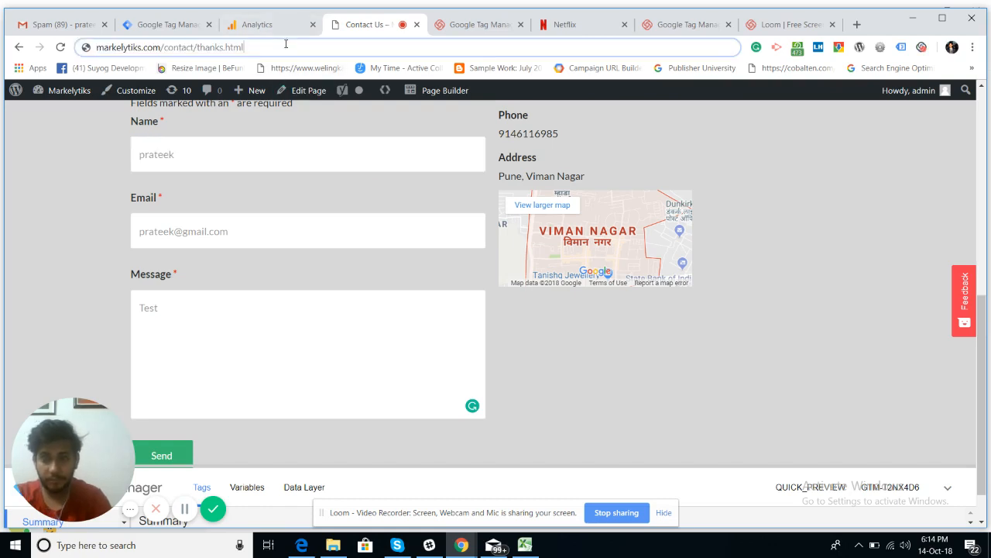
pyautogui.press('BackSpace')
pyautogui.press('BackSpace')
pyautogui.press('BackSpace')
pyautogui.press('BackSpace')
pyautogui.press('BackSpace')
pyautogui.press('BackSpace')
pyautogui.press('BackSpace')
pyautogui.press('BackSpace')
pyautogui.press('BackSpace')
pyautogui.press('BackSpace')
pyautogui.press('BackSpace')
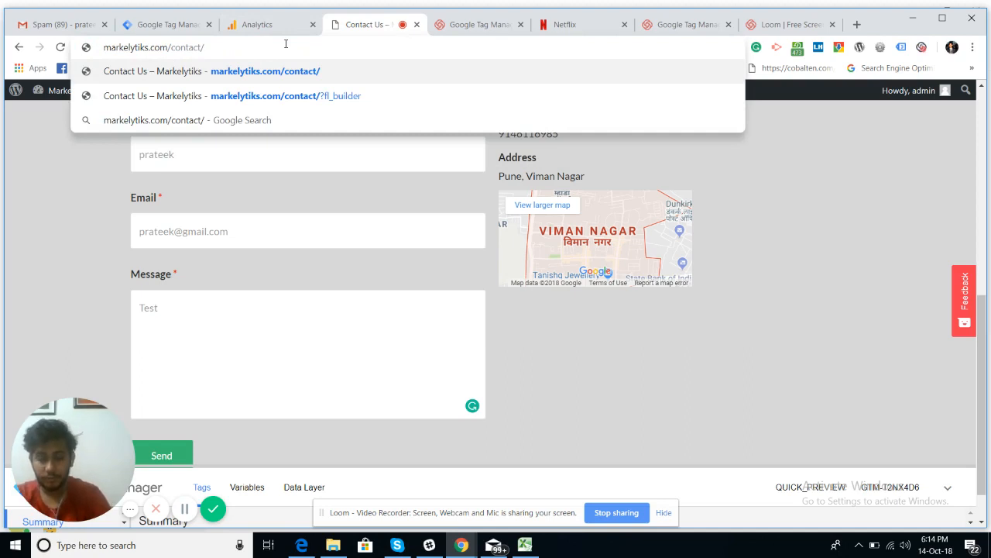
pyautogui.press('Return')
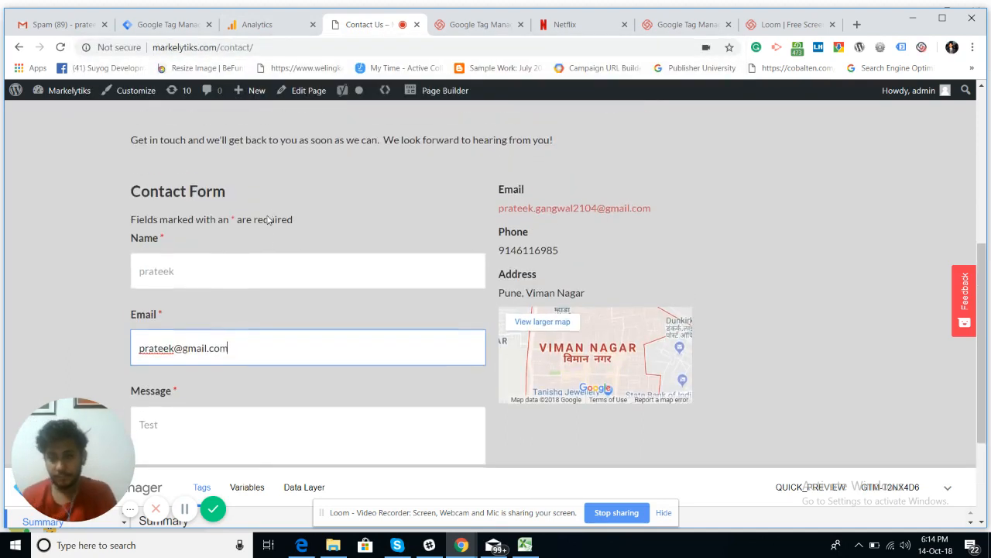
# Step: Expand the debug summary to check which tags have fired
pyautogui.scroll(-2, 268, 220)
pyautogui.scroll(2, 268, 217)
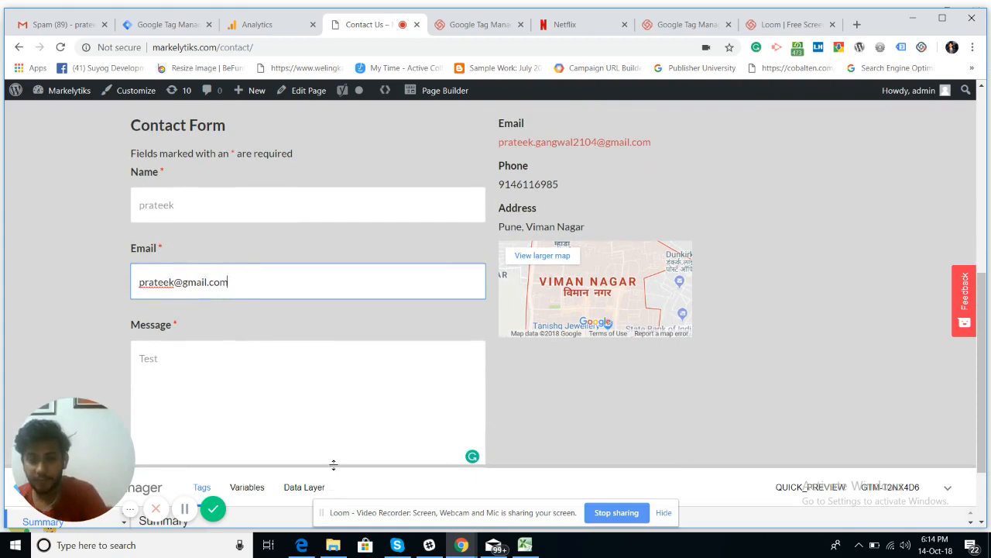
pyautogui.moveTo(333, 465); pyautogui.dragTo(240, 252)
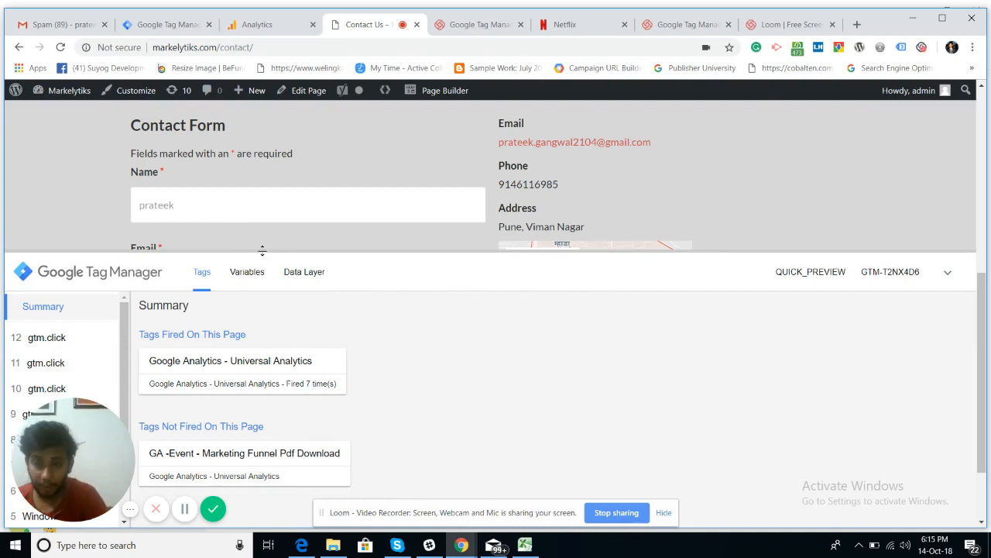
pyautogui.click(273, 47)
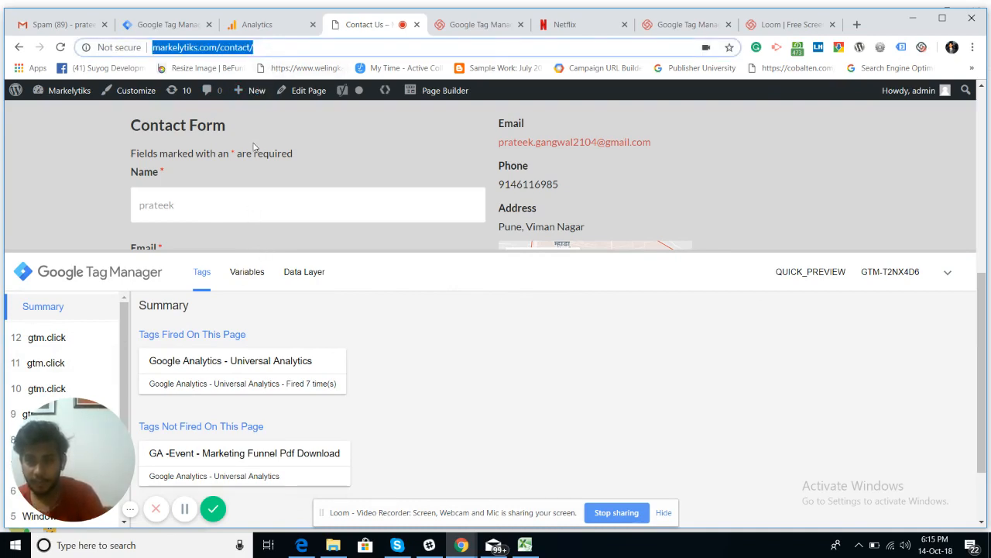
# Step: Submit the contact form, view its thank-you message, then reload the contact page
pyautogui.scroll(-2, 256, 144)
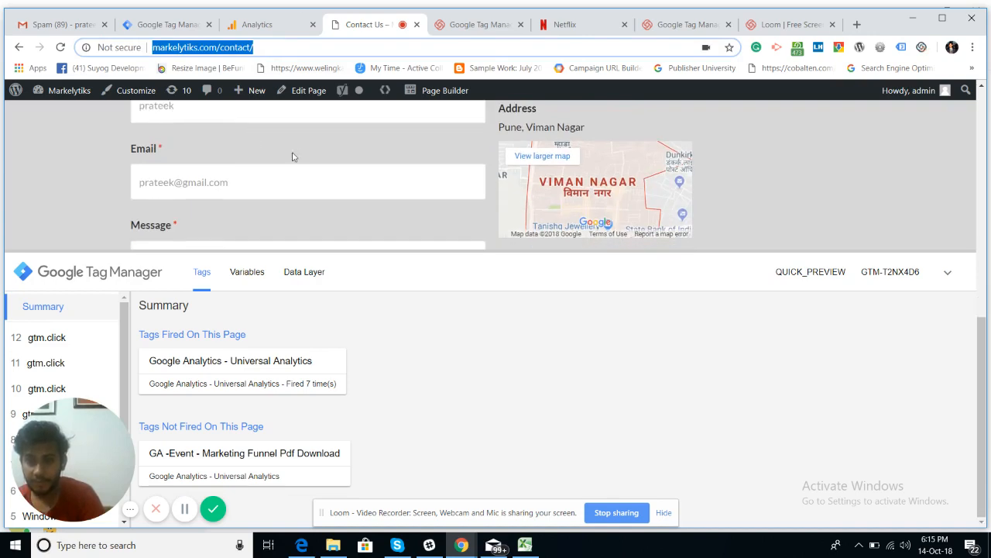
pyautogui.moveTo(233, 252); pyautogui.dragTo(165, 524)
pyautogui.click(163, 411)
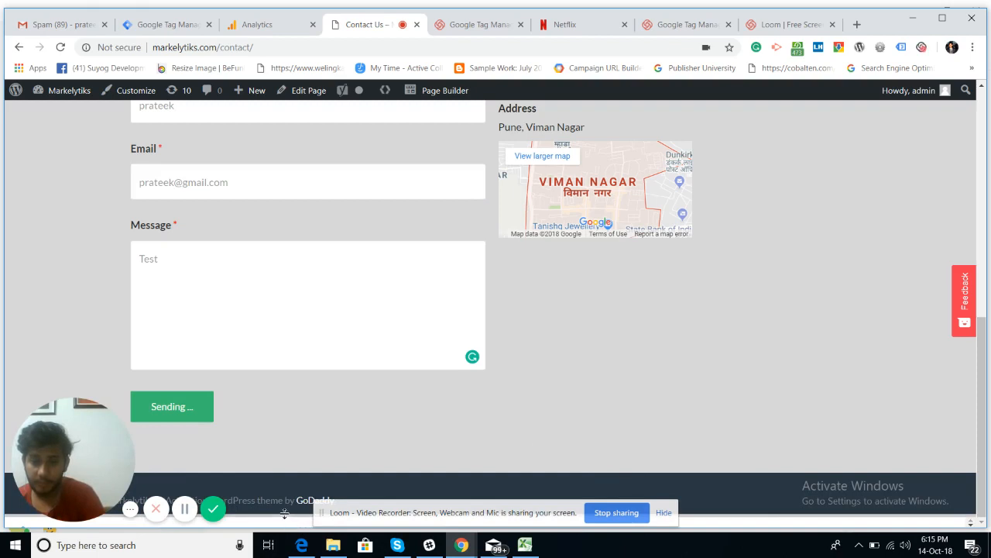
pyautogui.moveTo(286, 513); pyautogui.dragTo(277, 432)
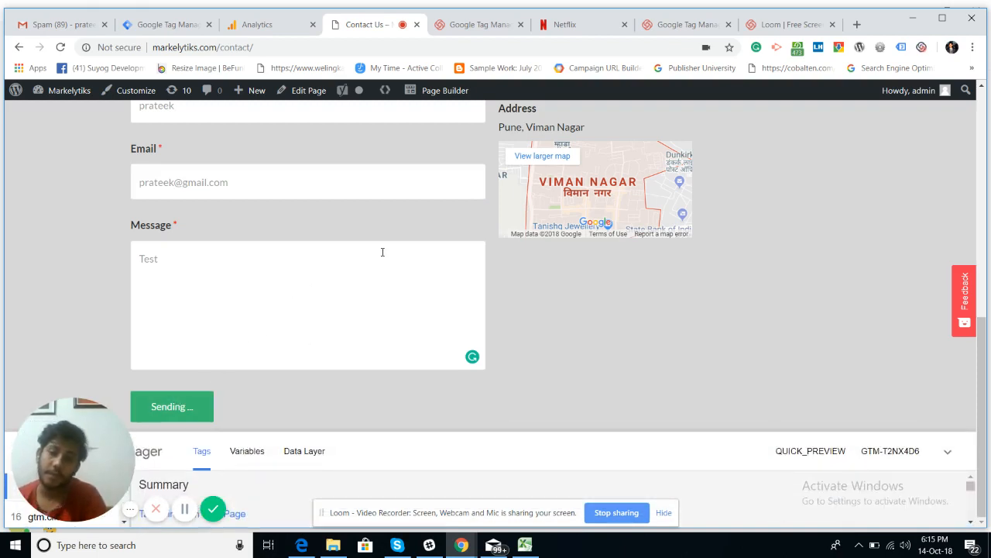
pyautogui.scroll(2, 382, 263)
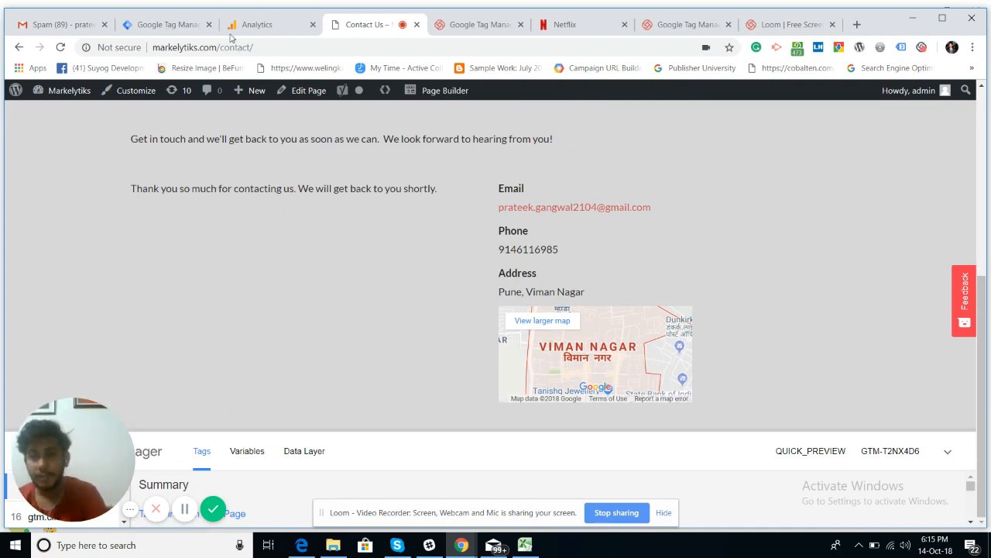
pyautogui.click(268, 49)
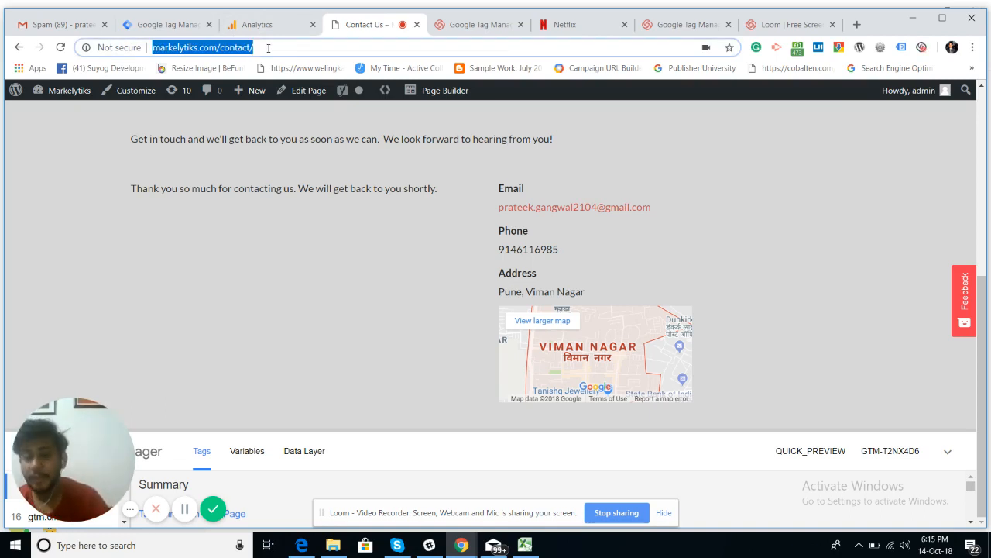
pyautogui.click(60, 48)
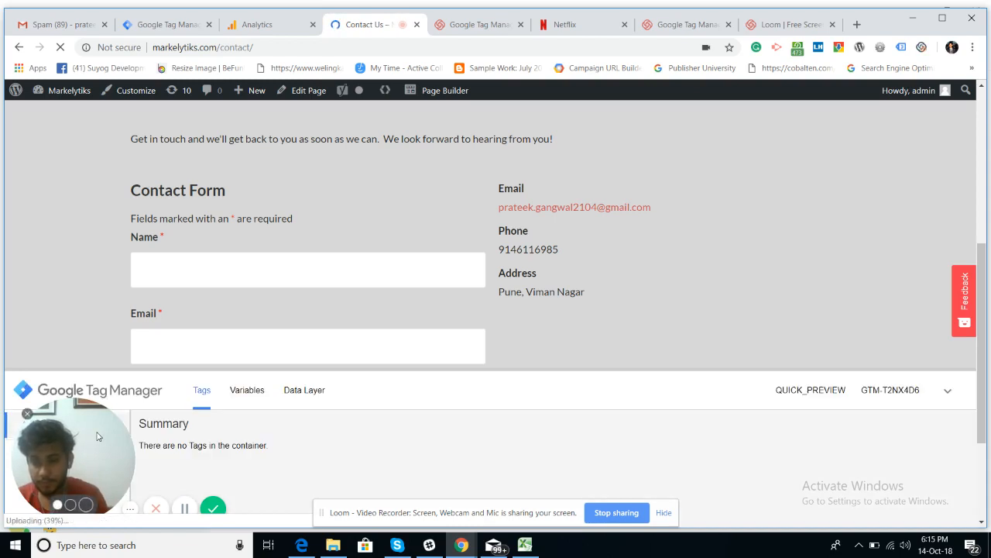
# Step: Enlarge the debug summary to review fired and unfired tags, then show the Variables view
pyautogui.moveTo(100, 434); pyautogui.dragTo(121, 435)
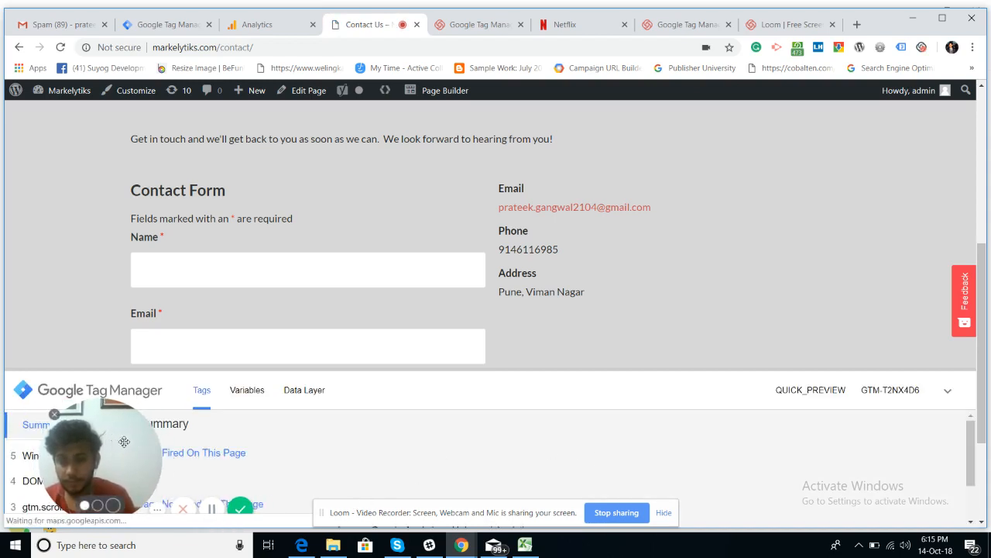
pyautogui.moveTo(120, 438); pyautogui.dragTo(225, 438)
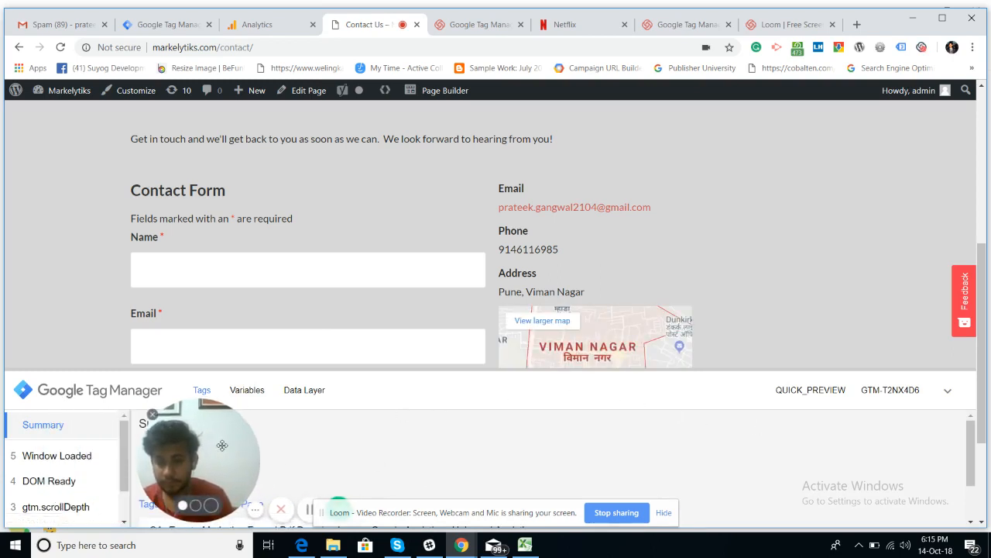
pyautogui.moveTo(225, 448); pyautogui.dragTo(782, 441)
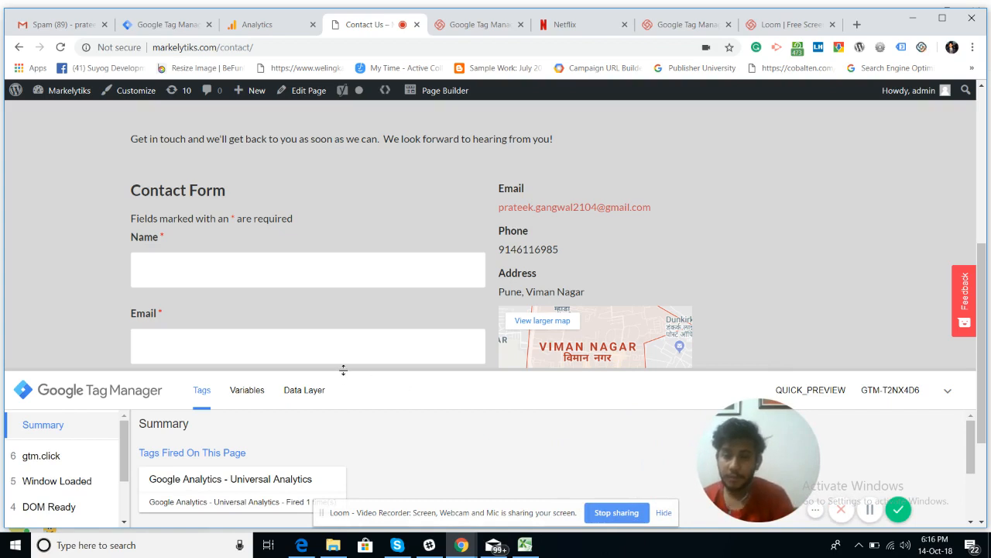
pyautogui.moveTo(343, 370); pyautogui.dragTo(349, 320)
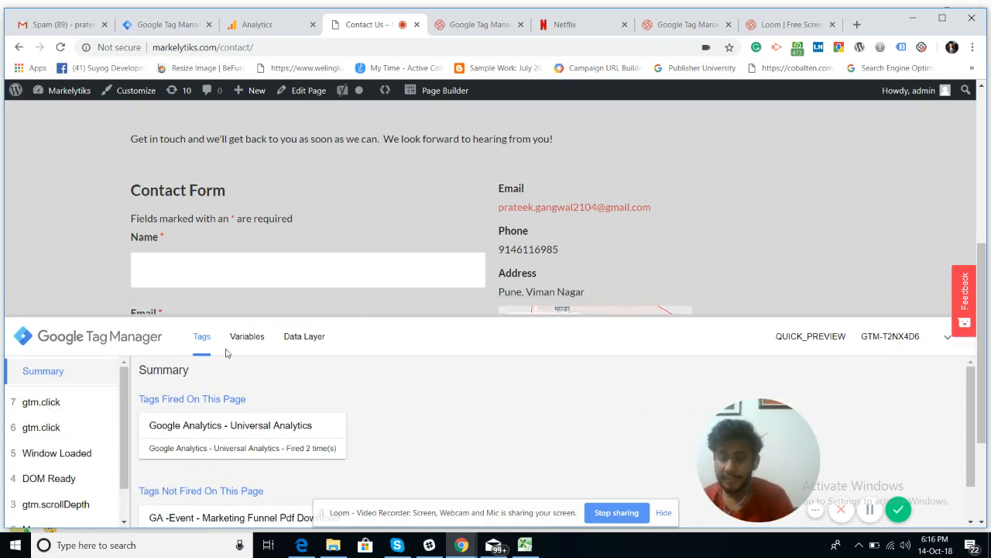
pyautogui.scroll(-2, 187, 434)
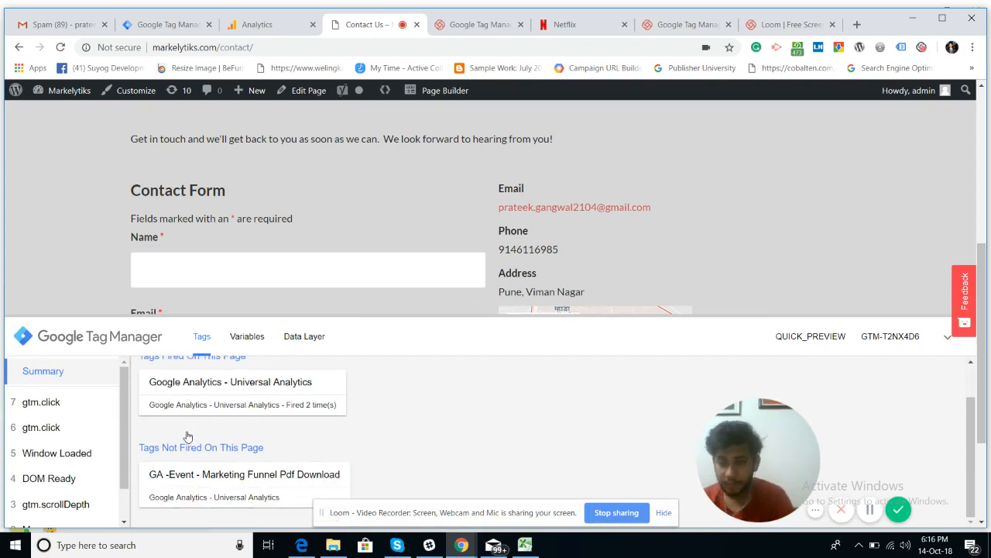
pyautogui.click(249, 341)
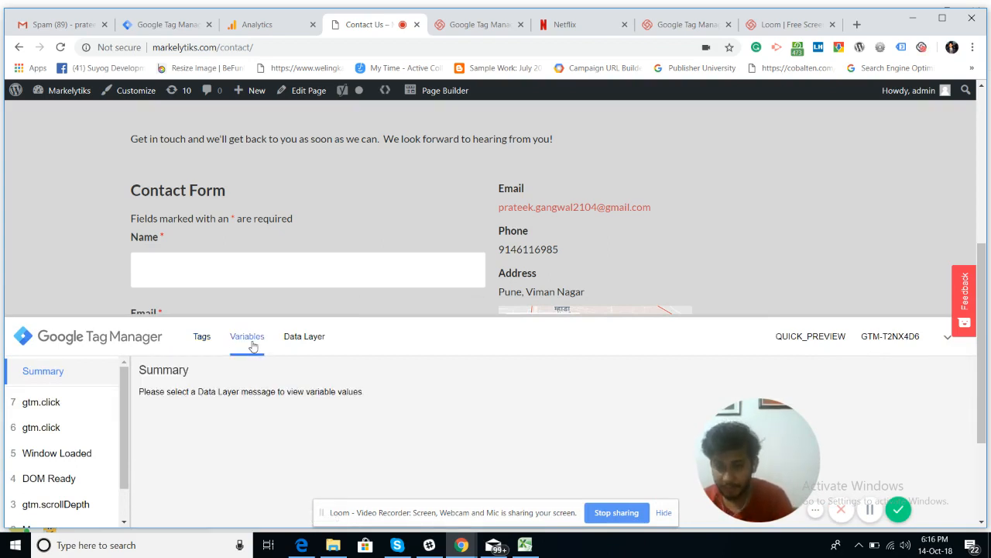
# Step: Inspect the gtm.click data layer messages, then return to the Tags summary
pyautogui.click(322, 344)
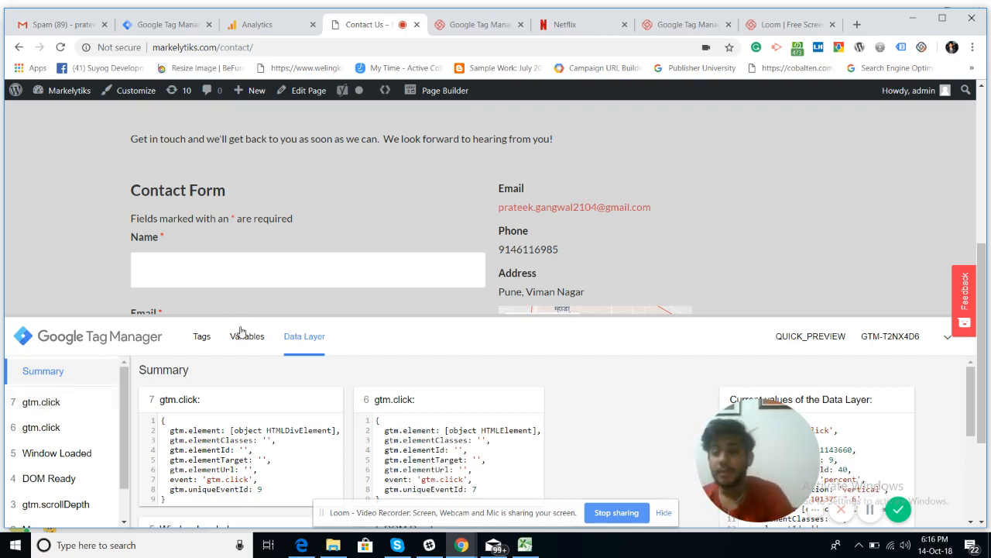
pyautogui.click(202, 339)
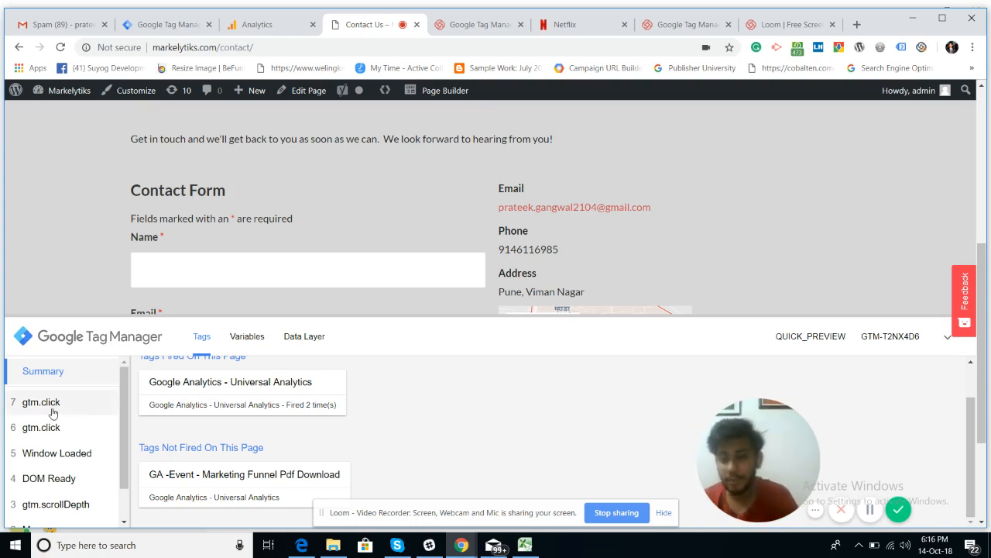
# Step: Show the variables of event 10 gtm.click, where Click Text reads 'Name *'
pyautogui.doubleClick(145, 238)
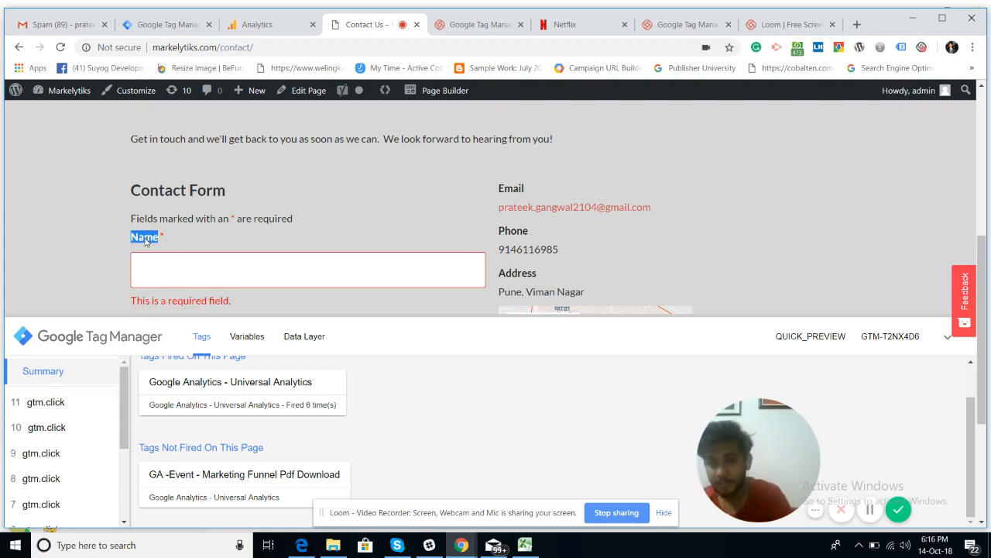
pyautogui.click(44, 404)
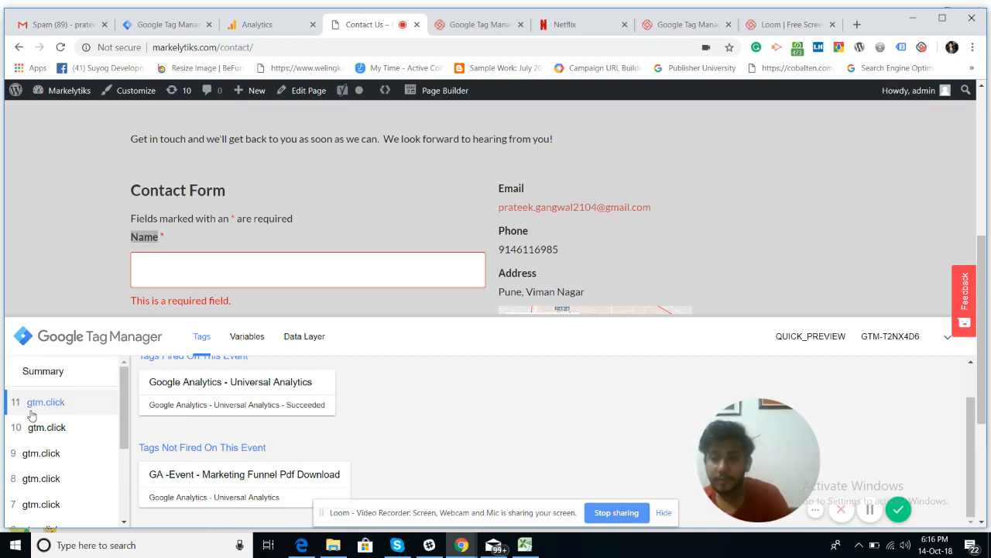
pyautogui.click(254, 337)
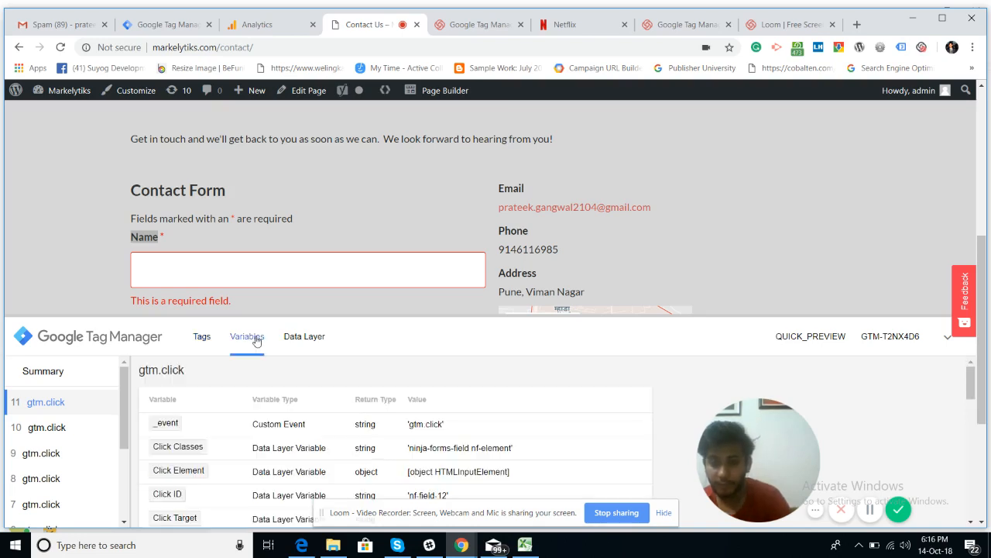
pyautogui.scroll(-3, 377, 456)
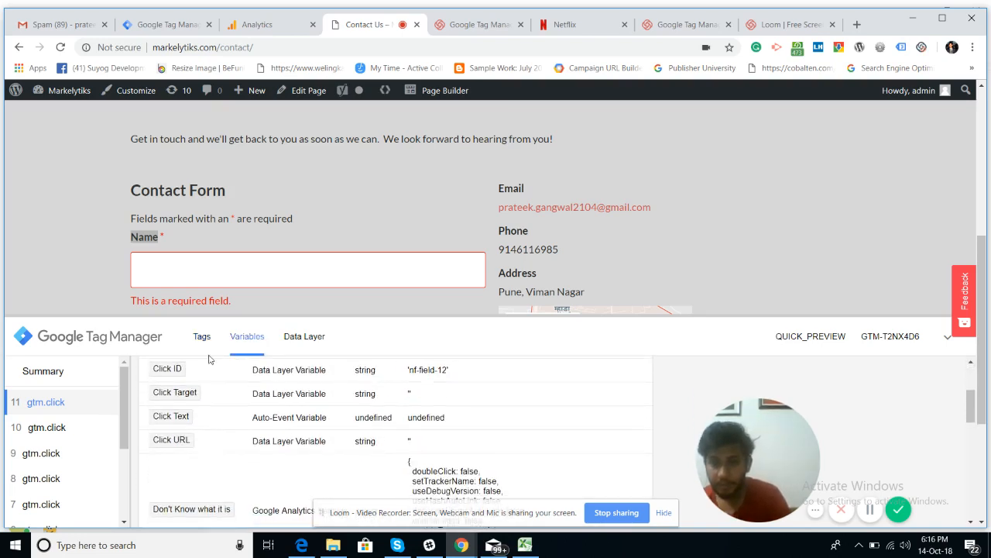
pyautogui.click(58, 438)
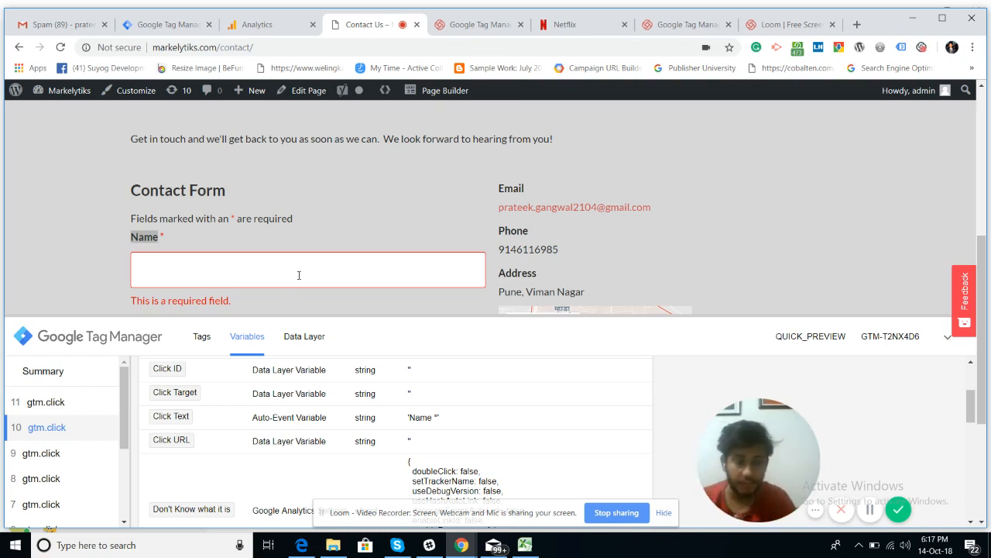
# Step: Click inside the contact form's Name field so the preview logs event 12 gtm.click
pyautogui.scroll(-2, 331, 244)
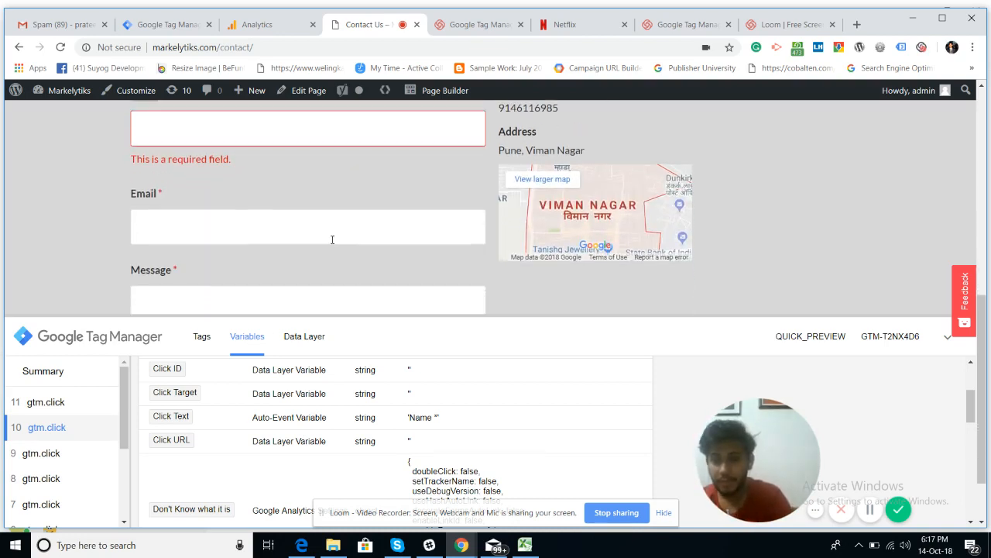
pyautogui.scroll(2, 316, 204)
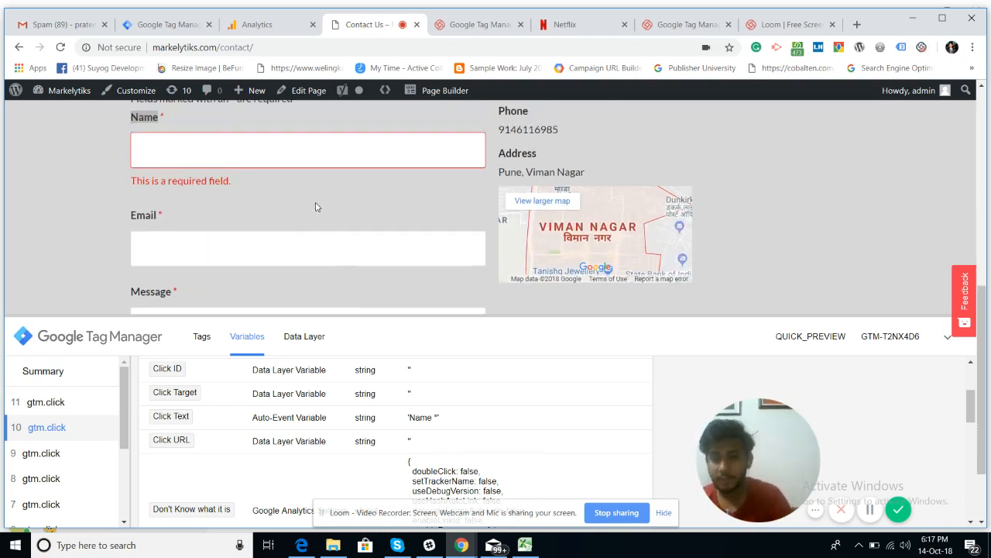
pyautogui.scroll(-1, 316, 202)
pyautogui.click(268, 188)
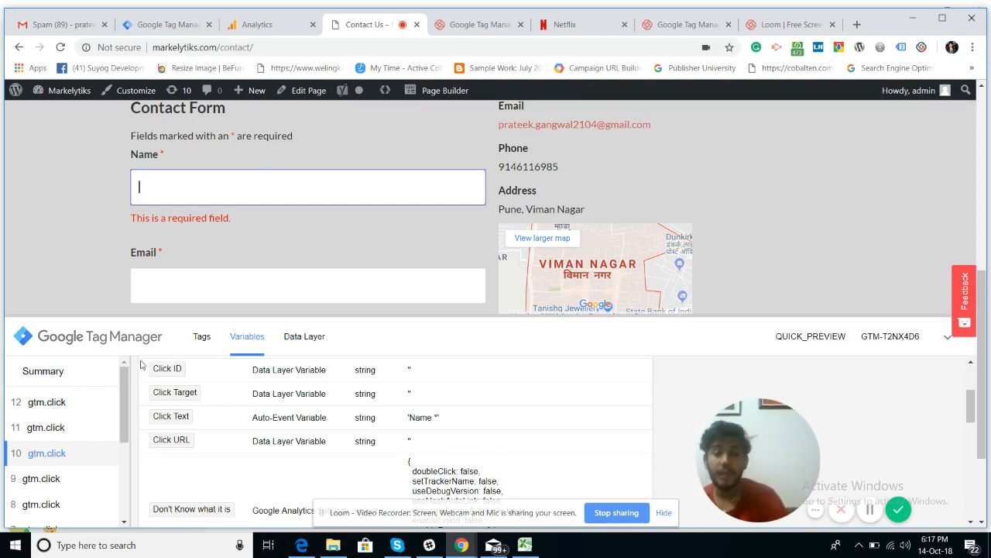
pyautogui.scroll(1, 178, 414)
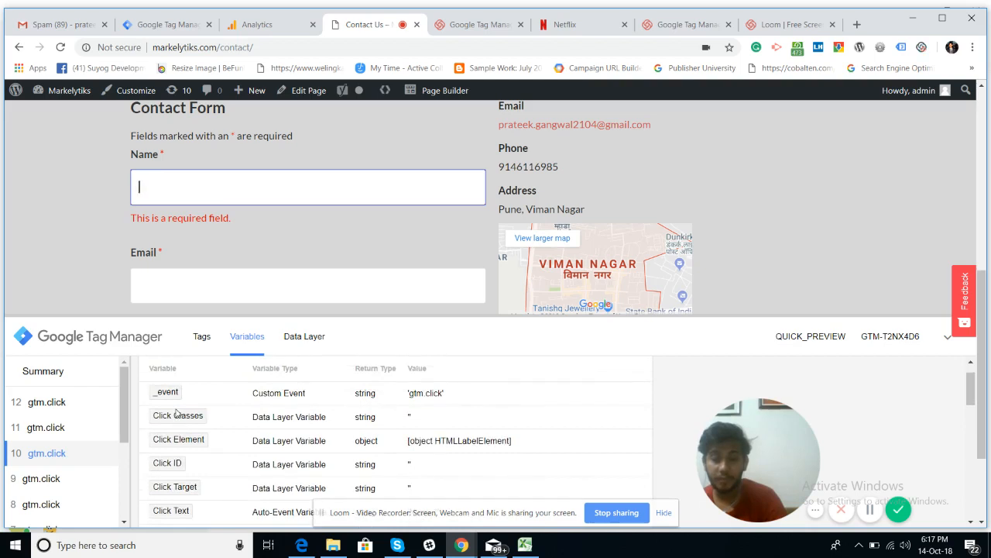
pyautogui.scroll(1, 178, 415)
pyautogui.scroll(-1, 178, 415)
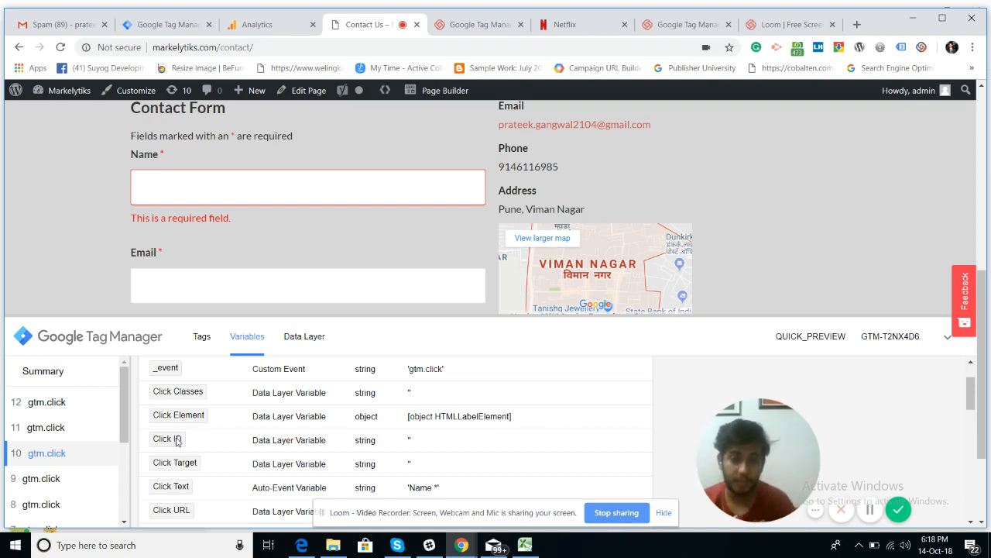
pyautogui.scroll(-2, 254, 279)
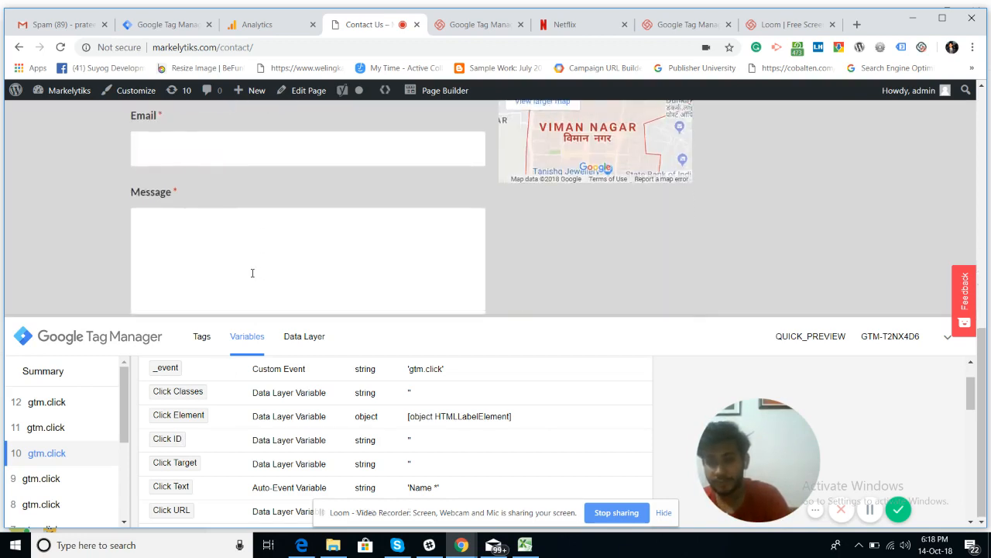
pyautogui.scroll(4, 252, 273)
pyautogui.scroll(-2, 180, 272)
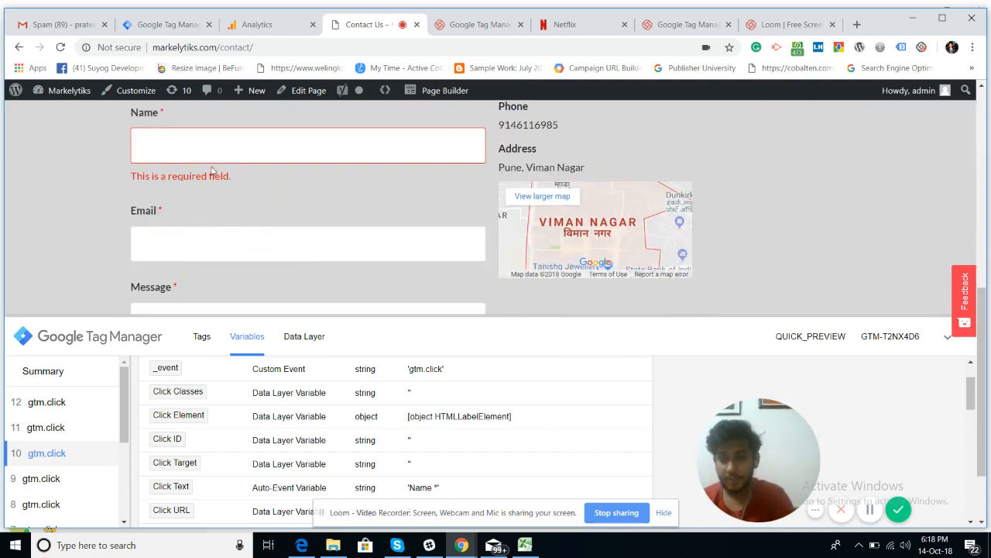
# Step: Enter a name in the contact form's Name field and an e-mail address in its Email field
pyautogui.click(213, 154)
pyautogui.write('prateek')
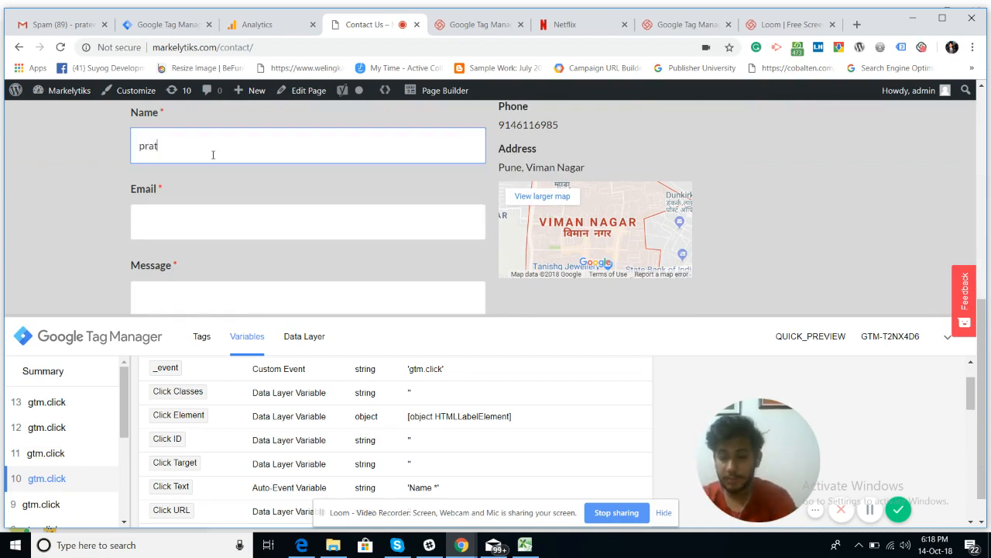
pyautogui.press('Tab')
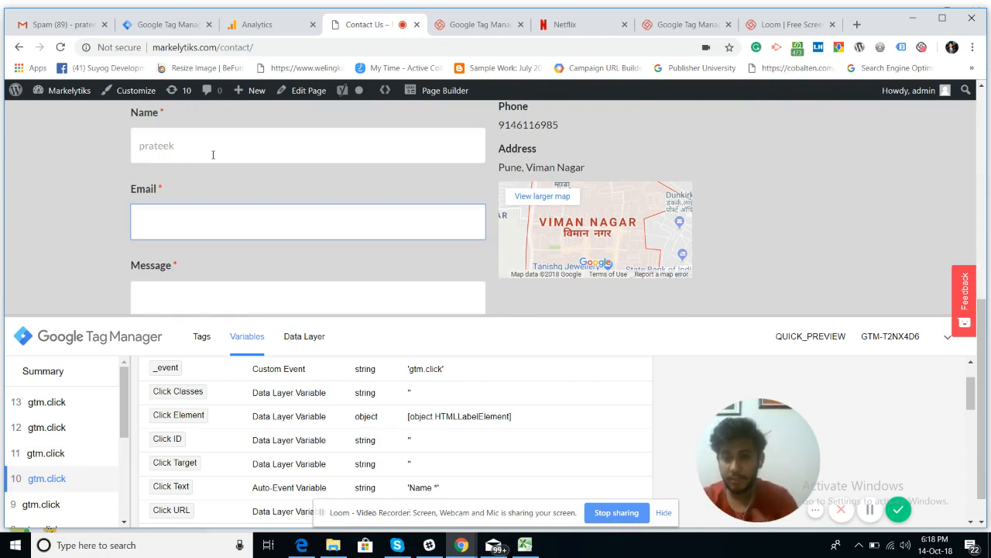
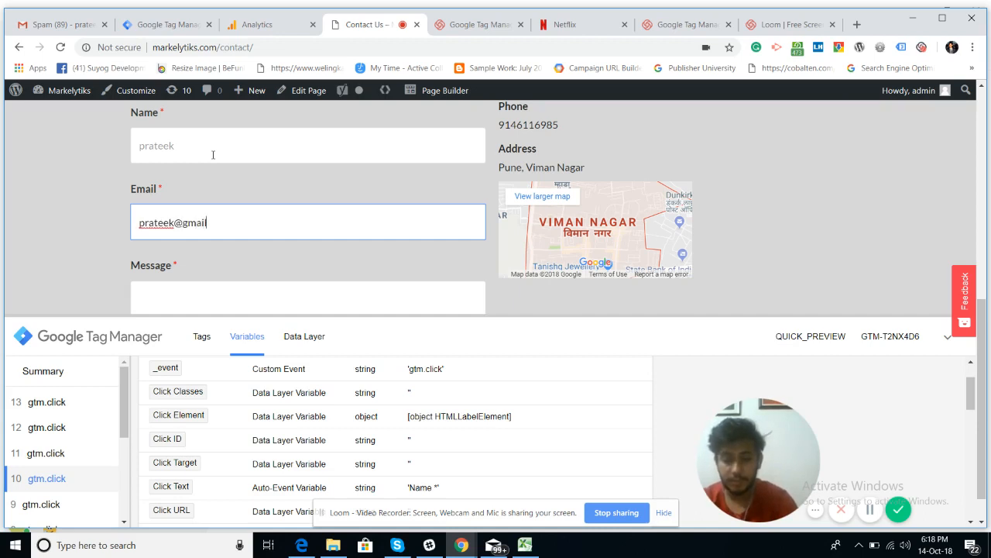
# Step: Focus the Message box and lower the preview panel until the Send button shows
pyautogui.scroll(-1, 138, 268)
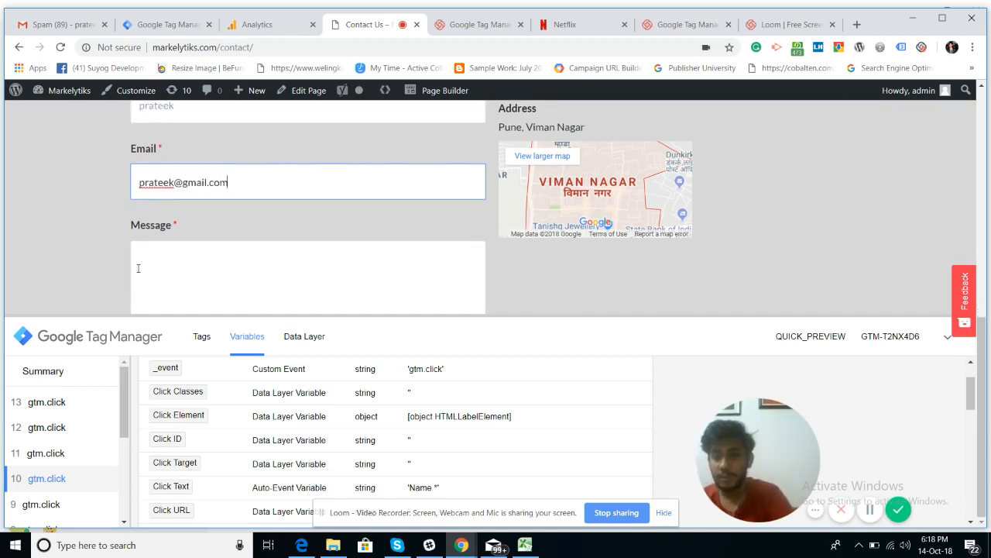
pyautogui.click(138, 268)
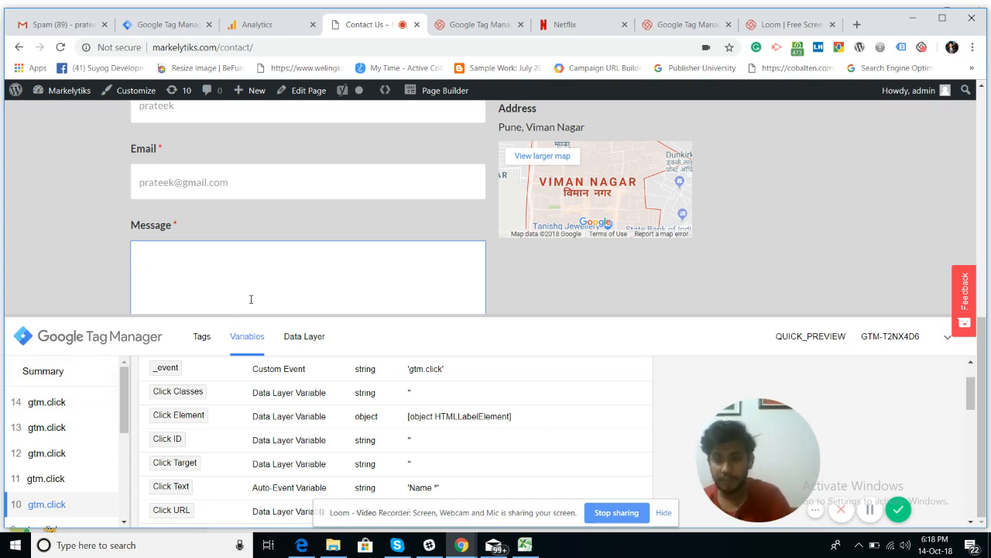
pyautogui.moveTo(217, 315); pyautogui.dragTo(194, 356)
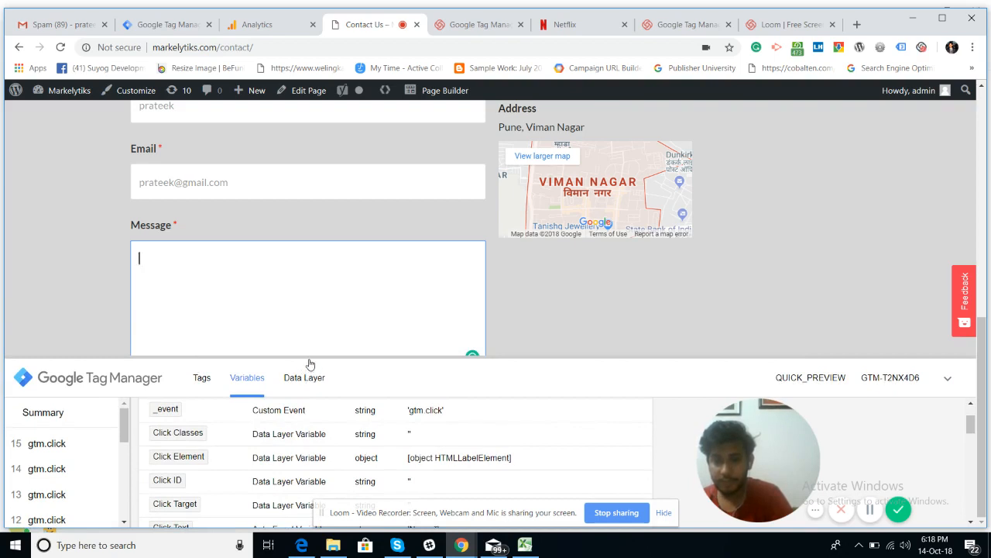
pyautogui.moveTo(310, 355); pyautogui.dragTo(288, 414)
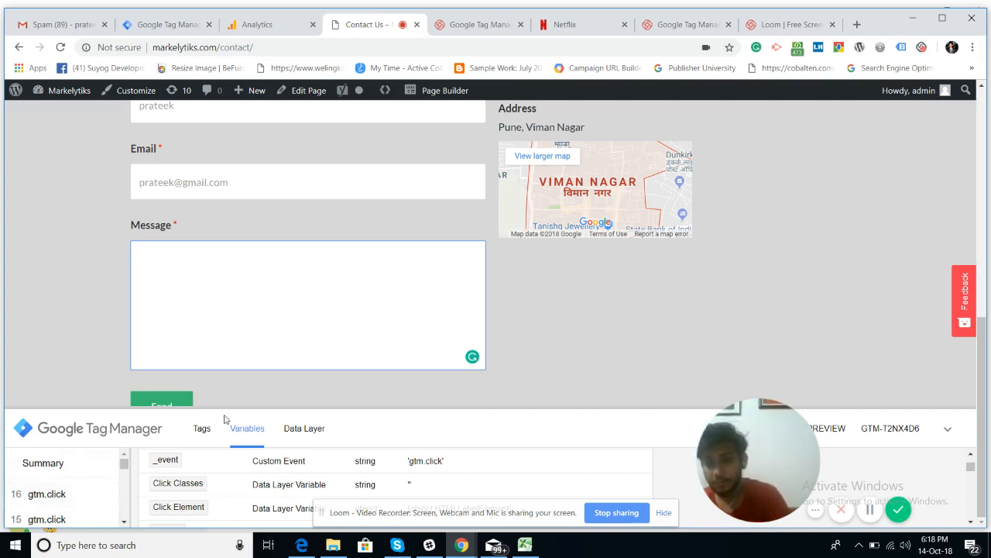
# Step: Send the form with an empty message, then view event 17 gtm.click's variables in an enlarged preview panel
pyautogui.click(182, 403)
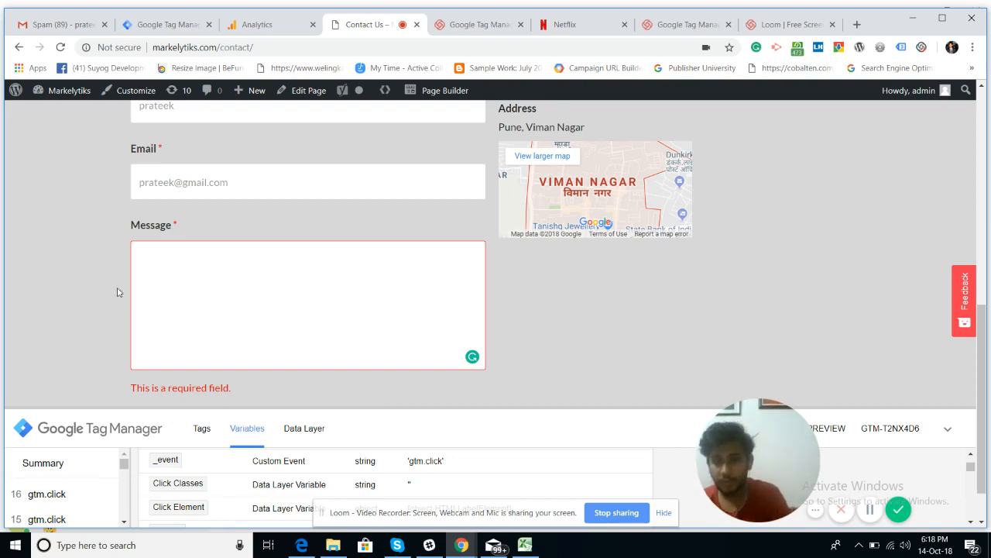
pyautogui.click(189, 311)
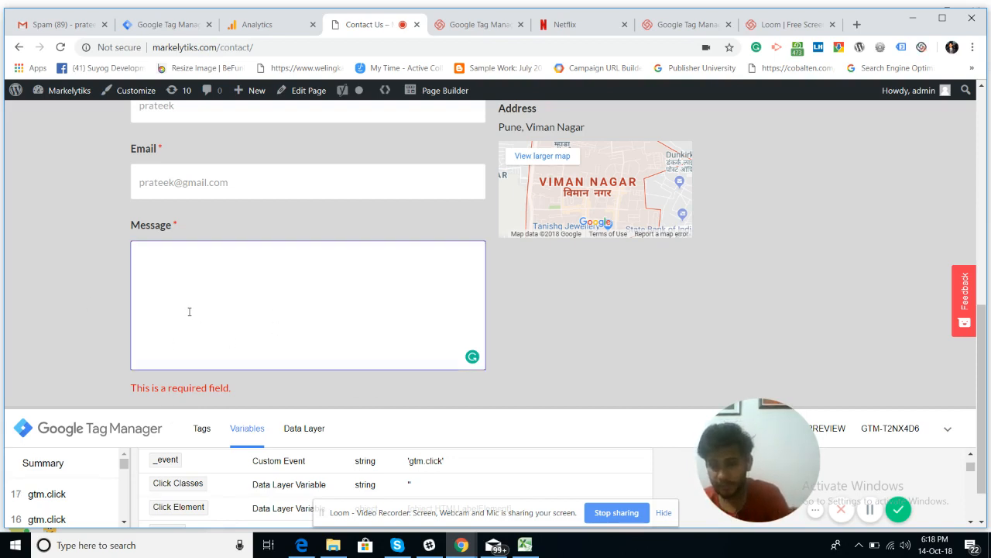
pyautogui.click(36, 488)
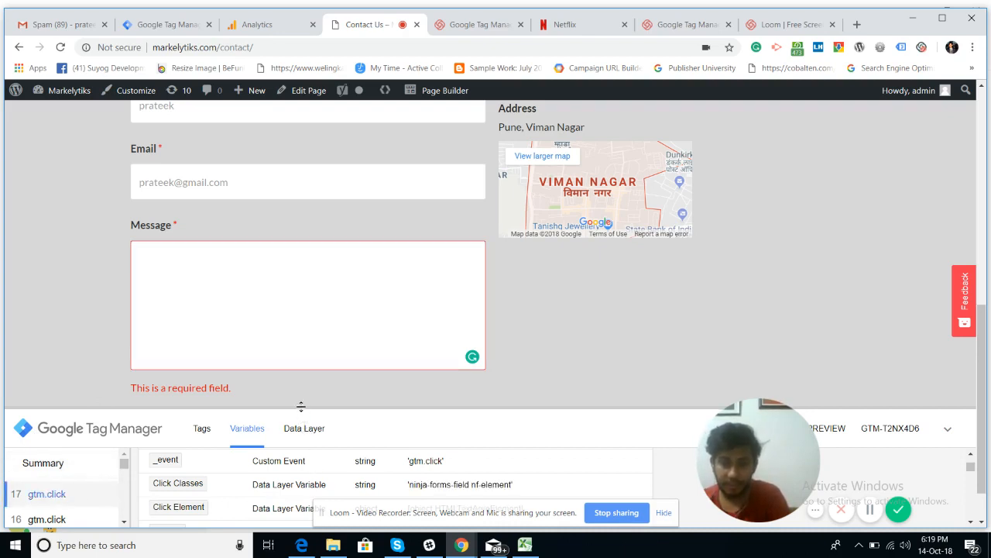
pyautogui.moveTo(298, 408); pyautogui.dragTo(264, 224)
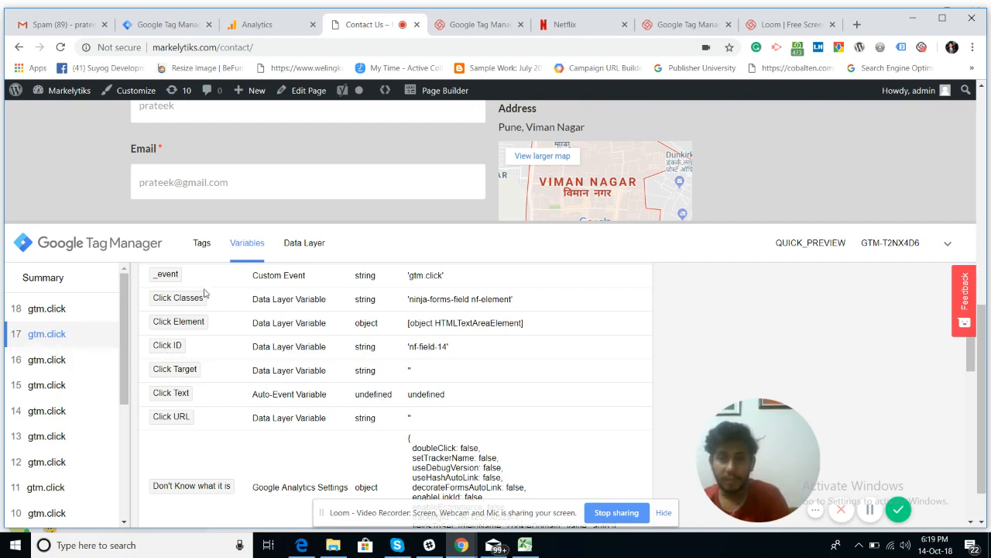
pyautogui.scroll(-5, 340, 440)
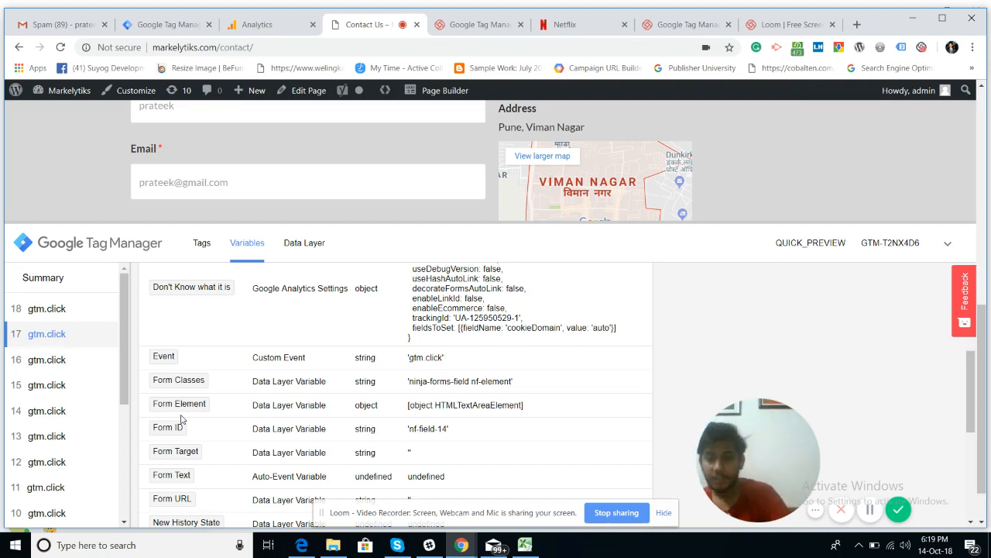
pyautogui.scroll(-3, 181, 419)
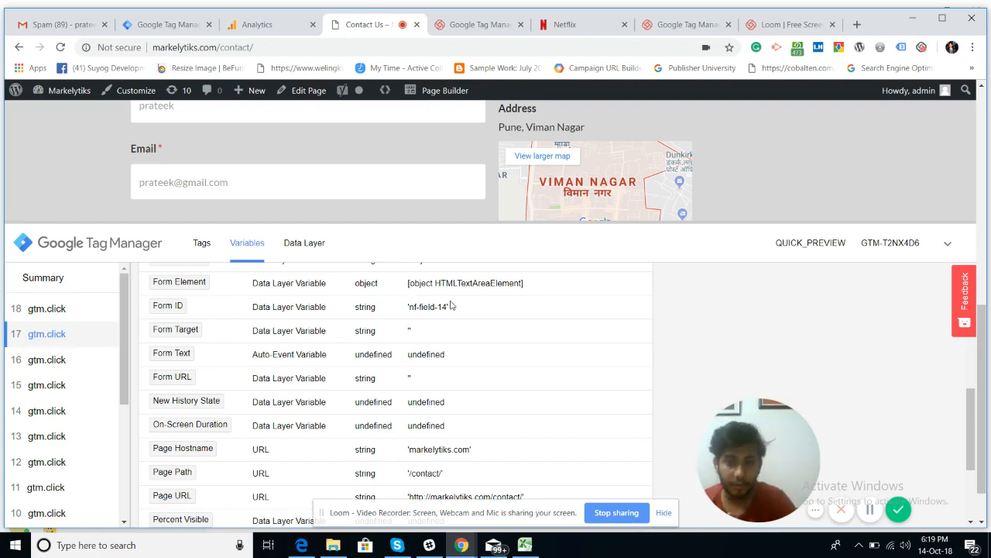
pyautogui.scroll(2, 440, 405)
pyautogui.scroll(5, 440, 405)
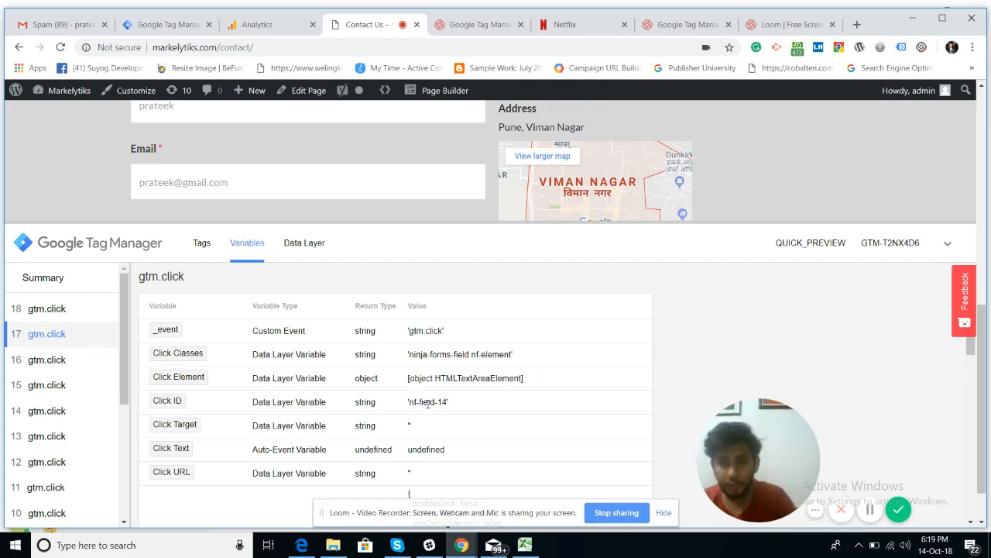
pyautogui.scroll(-2, 427, 403)
pyautogui.scroll(1, 427, 407)
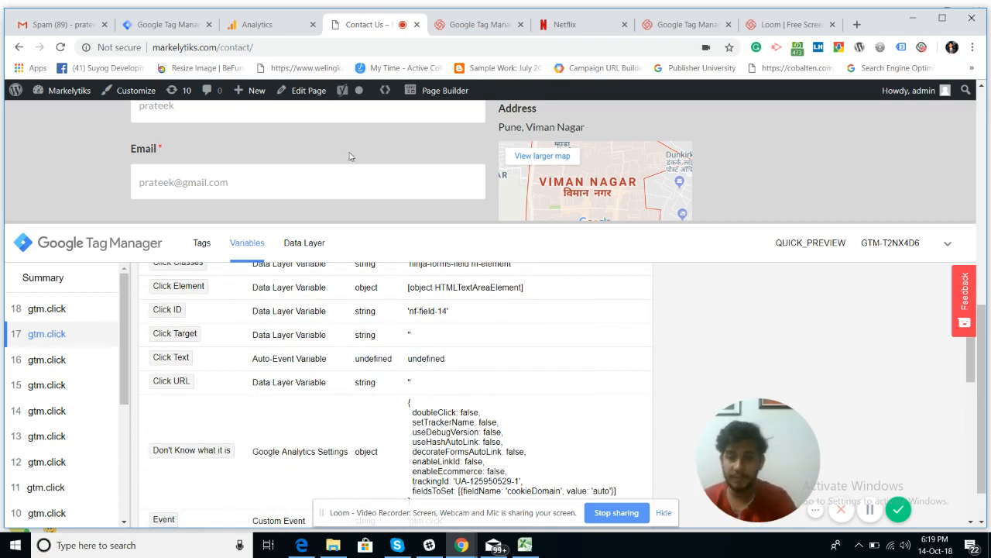
# Step: Review the variables recorded for gtm.click events 16, 15 and 14
pyautogui.click(44, 361)
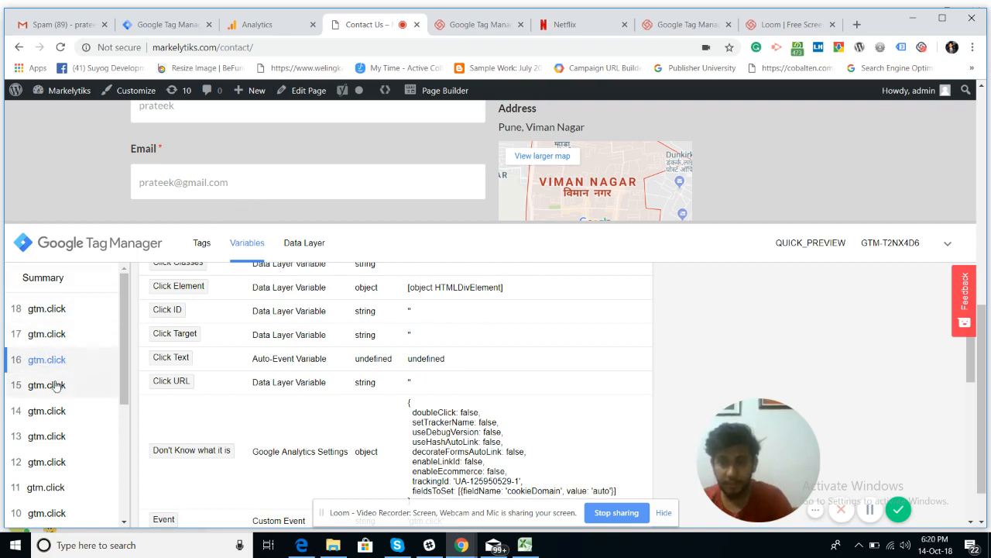
pyautogui.click(54, 388)
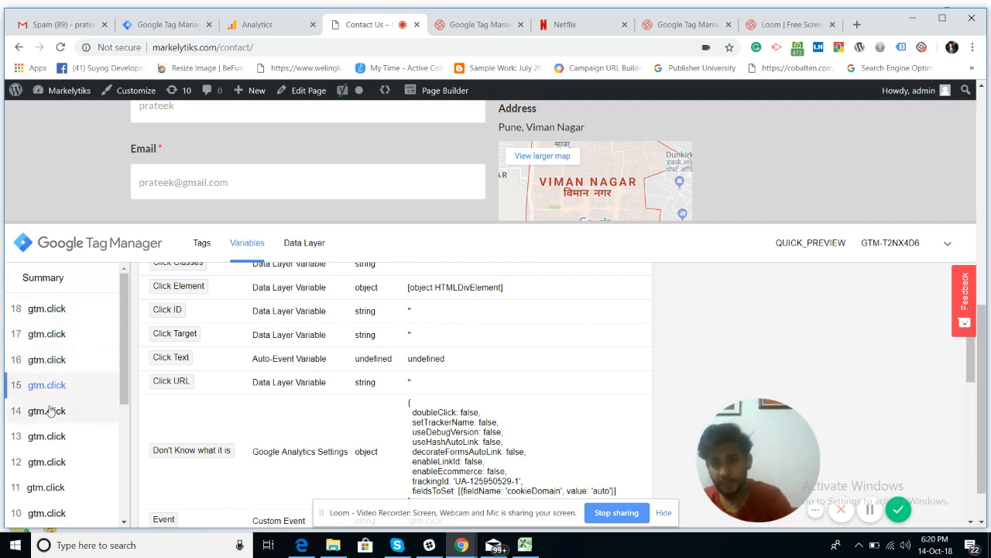
pyautogui.click(48, 410)
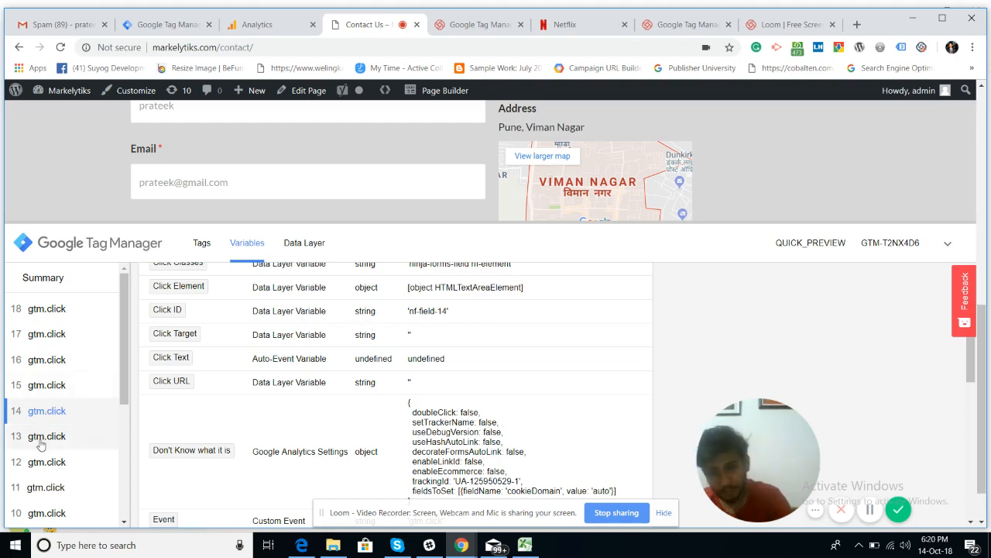
pyautogui.scroll(-1, 321, 440)
pyautogui.scroll(-3, 322, 439)
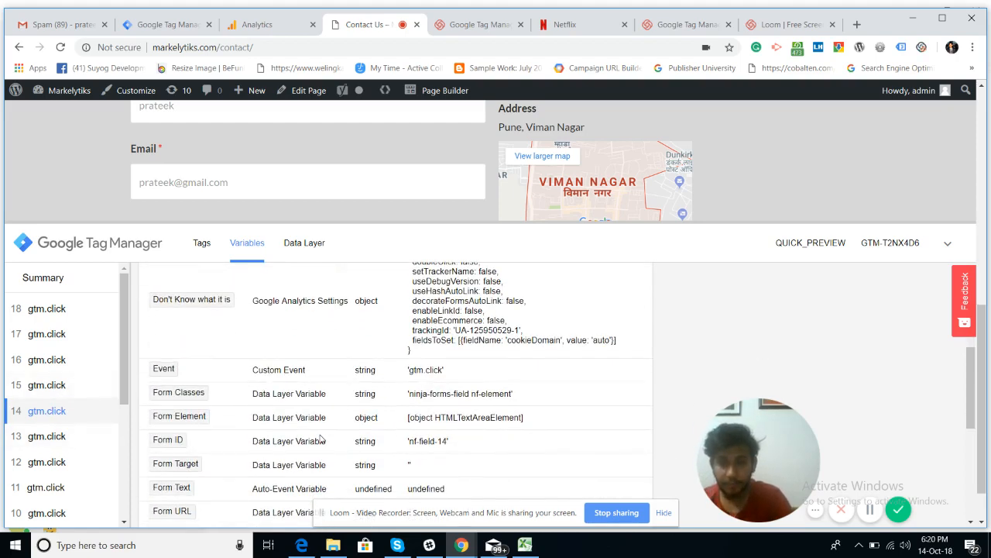
pyautogui.scroll(-5, 321, 439)
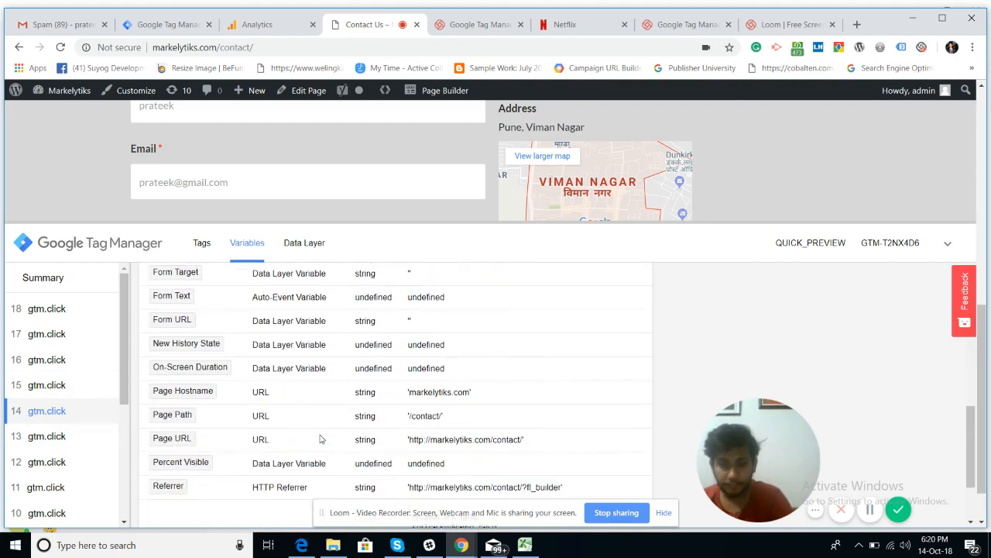
# Step: Review the variables recorded for gtm.click events 13, 12 and 18
pyautogui.click(41, 440)
pyautogui.click(41, 463)
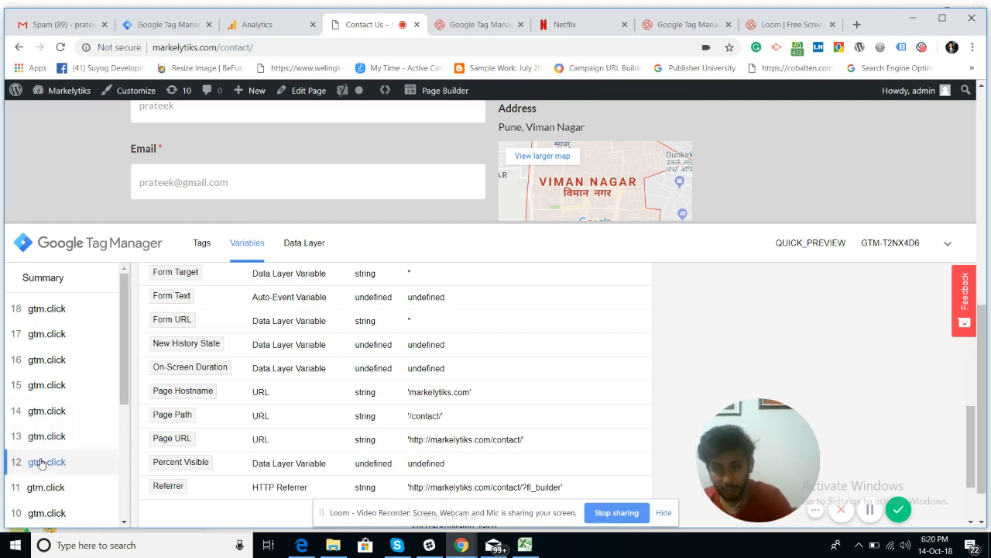
pyautogui.scroll(2, 57, 343)
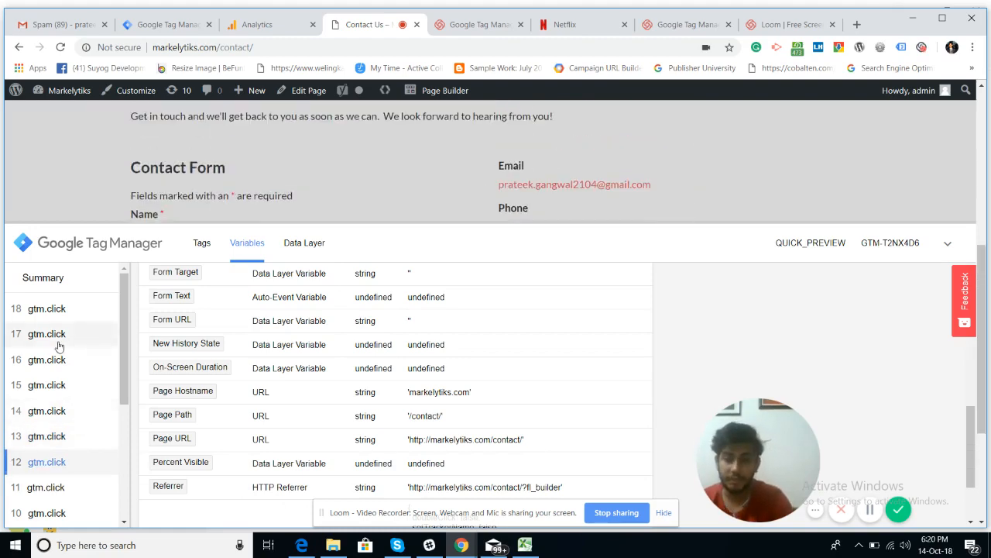
pyautogui.scroll(5, 303, 395)
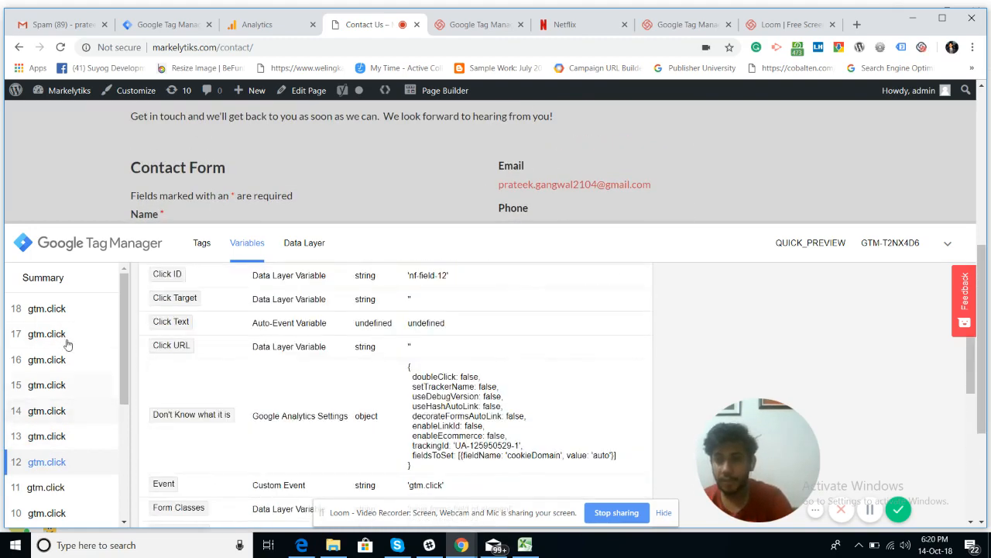
pyautogui.click(59, 314)
pyautogui.scroll(3, 58, 314)
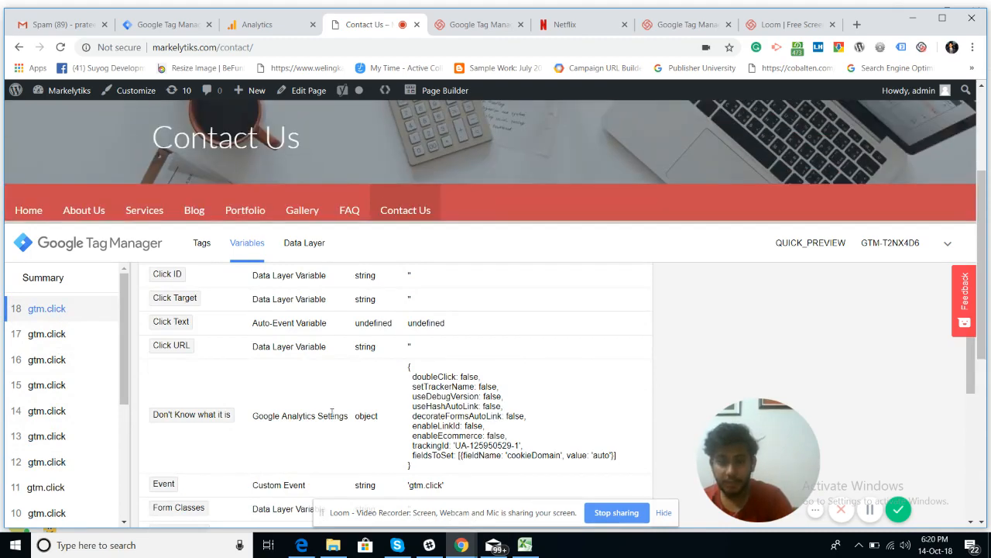
pyautogui.scroll(-1, 331, 412)
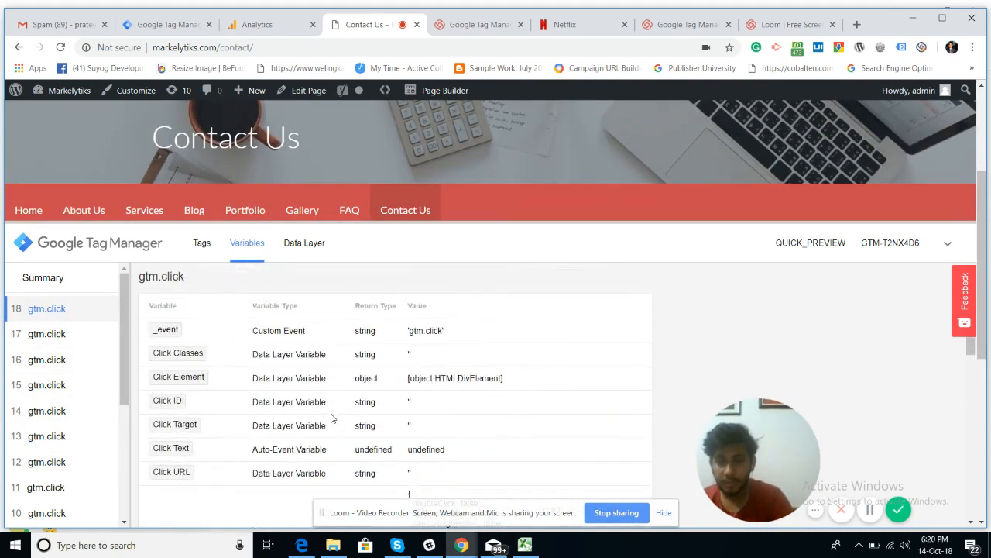
pyautogui.scroll(-3, 332, 419)
pyautogui.scroll(-2, 331, 418)
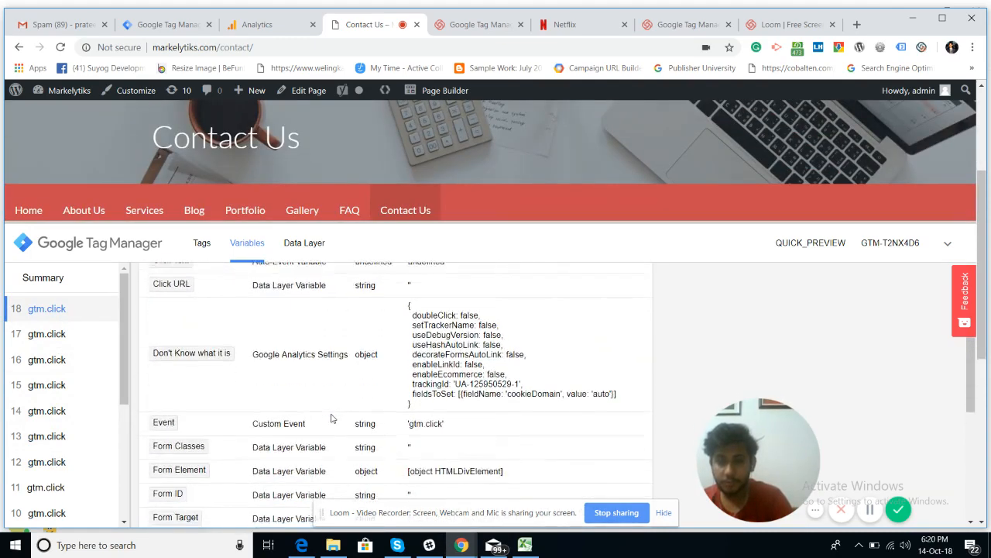
pyautogui.scroll(3, 331, 418)
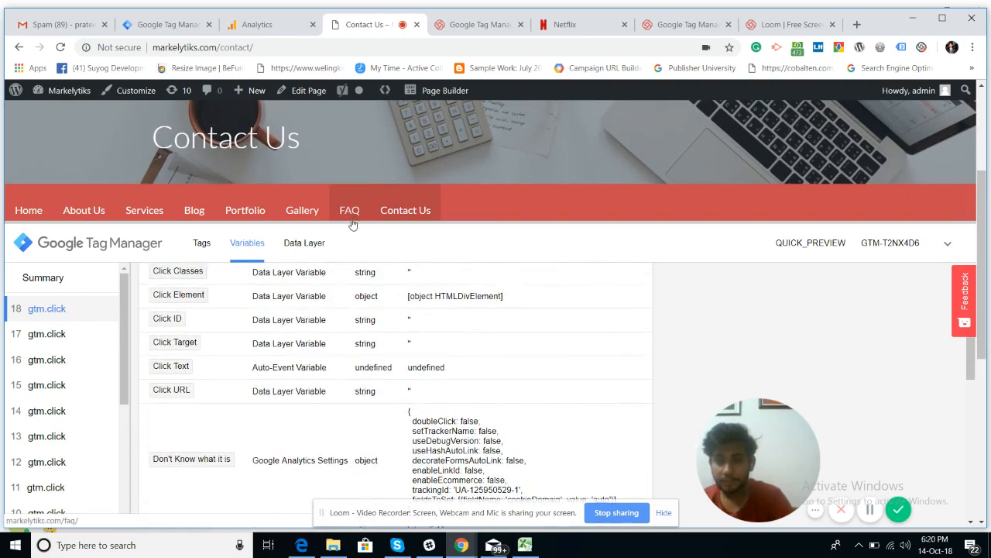
# Step: Lower the preview panel to uncover the contact form's required Message field
pyautogui.moveTo(349, 222); pyautogui.dragTo(283, 498)
pyautogui.scroll(-2, 336, 346)
pyautogui.scroll(-2, 336, 346)
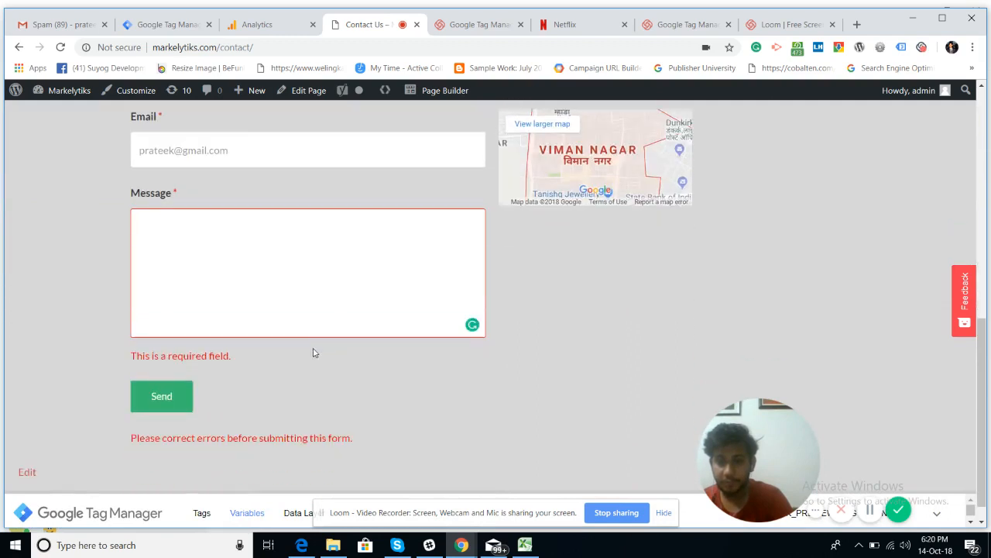
# Step: Type 'test' in the Message field and raise the preview panel
pyautogui.click(275, 302)
pyautogui.write('test')
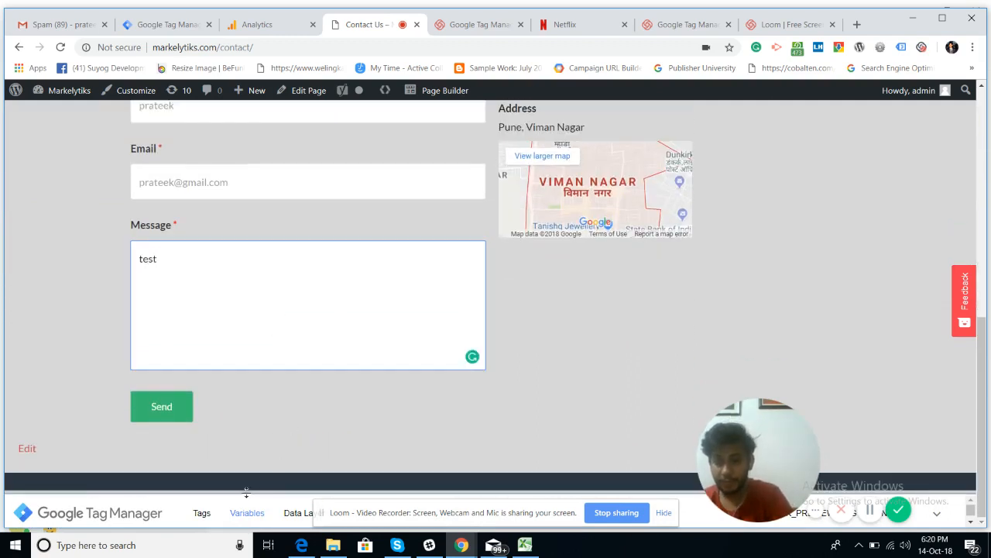
pyautogui.moveTo(246, 492); pyautogui.dragTo(230, 341)
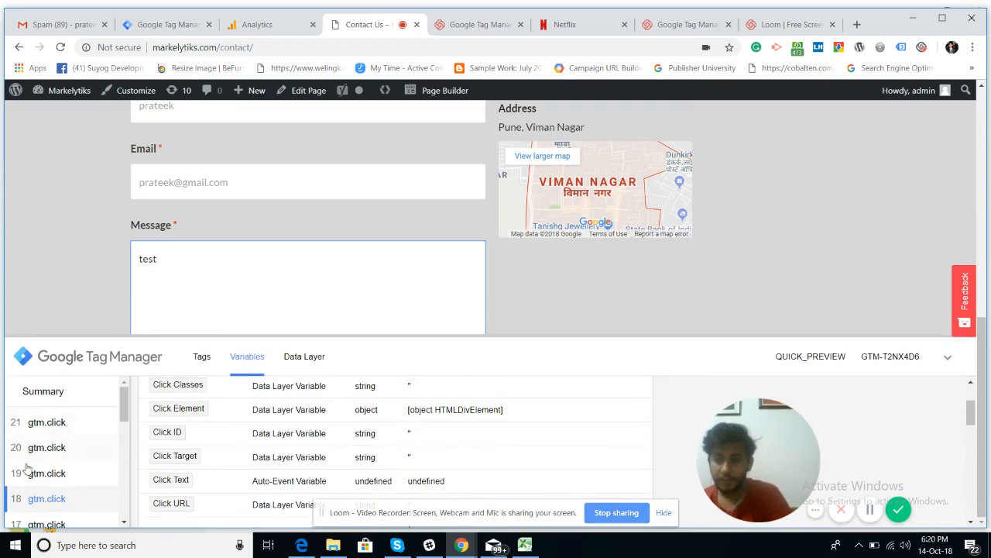
# Step: Inspect the variables of gtm.click events 20 and 21, then shrink the preview panel
pyautogui.click(44, 448)
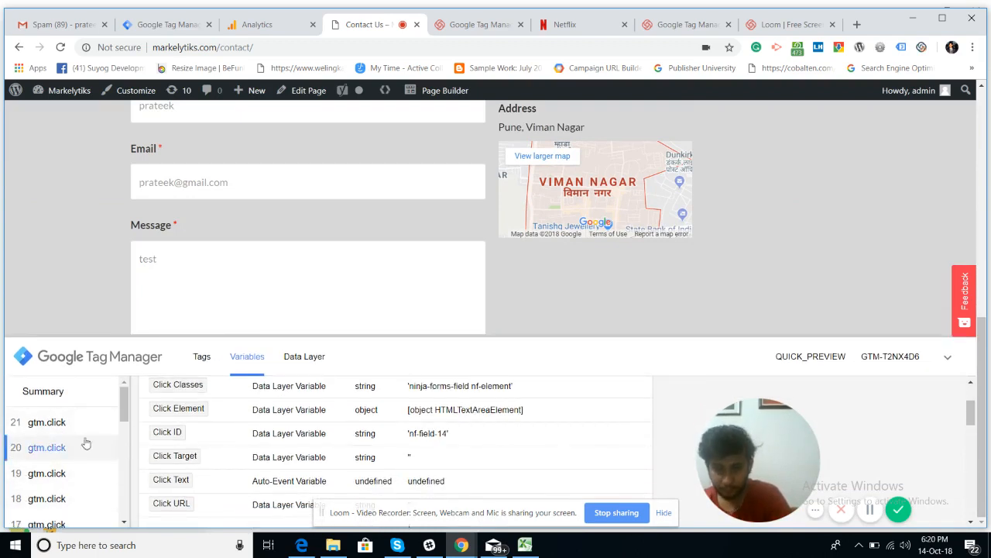
pyautogui.scroll(-5, 314, 442)
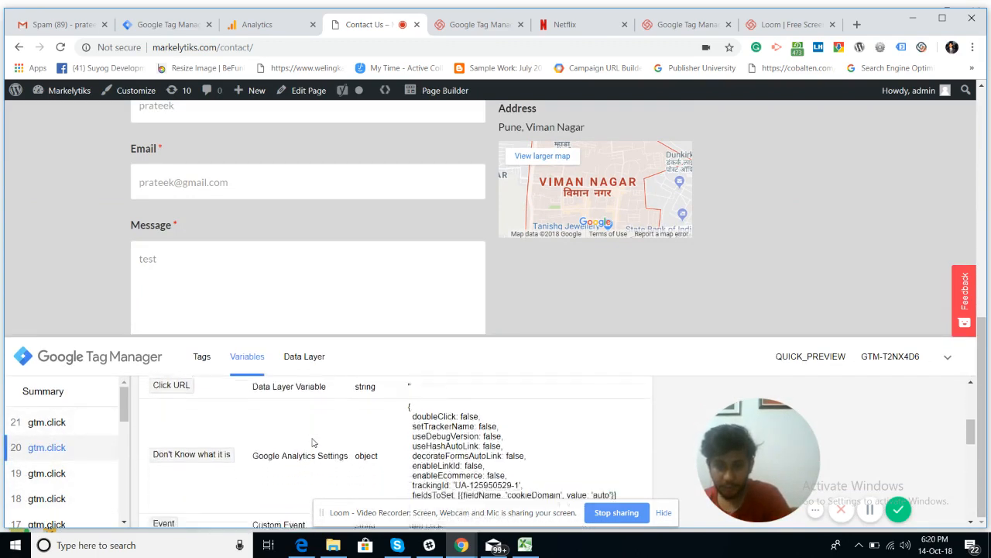
pyautogui.scroll(-2, 314, 442)
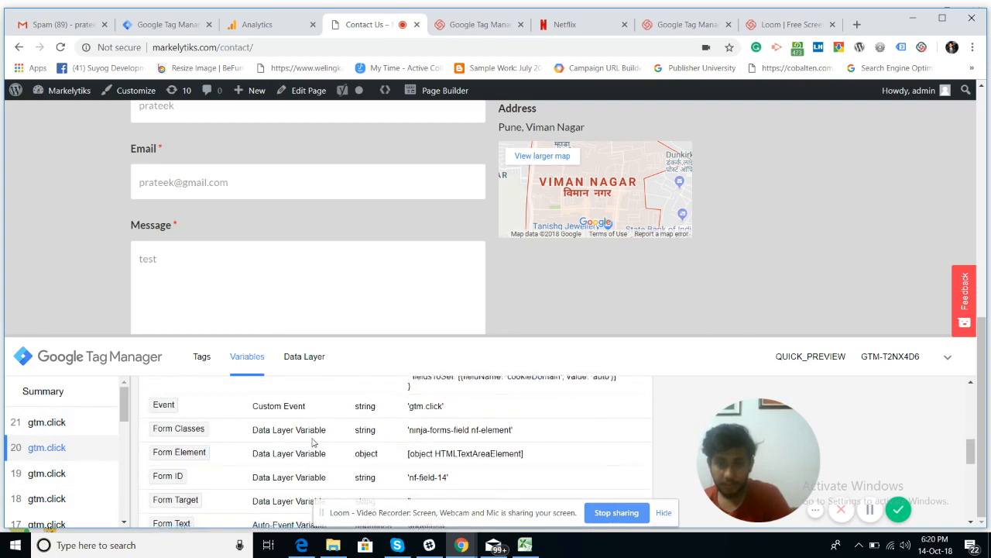
pyautogui.scroll(6, 313, 441)
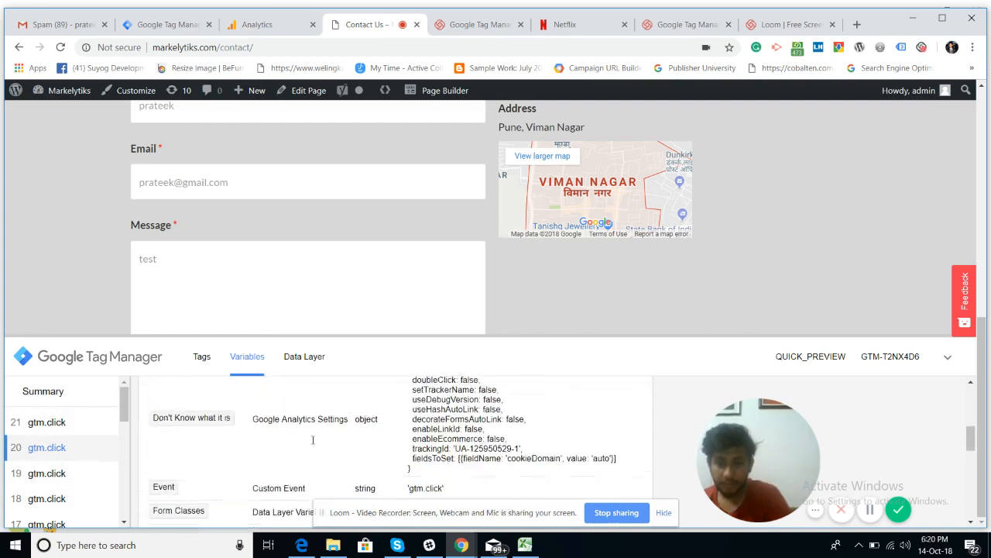
pyautogui.click(56, 422)
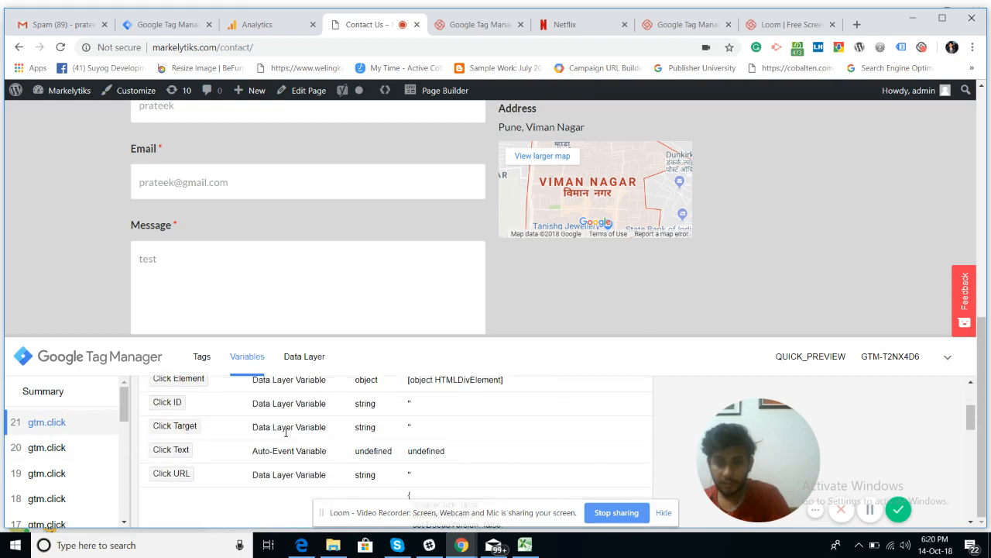
pyautogui.scroll(-4, 281, 438)
pyautogui.scroll(6, 284, 442)
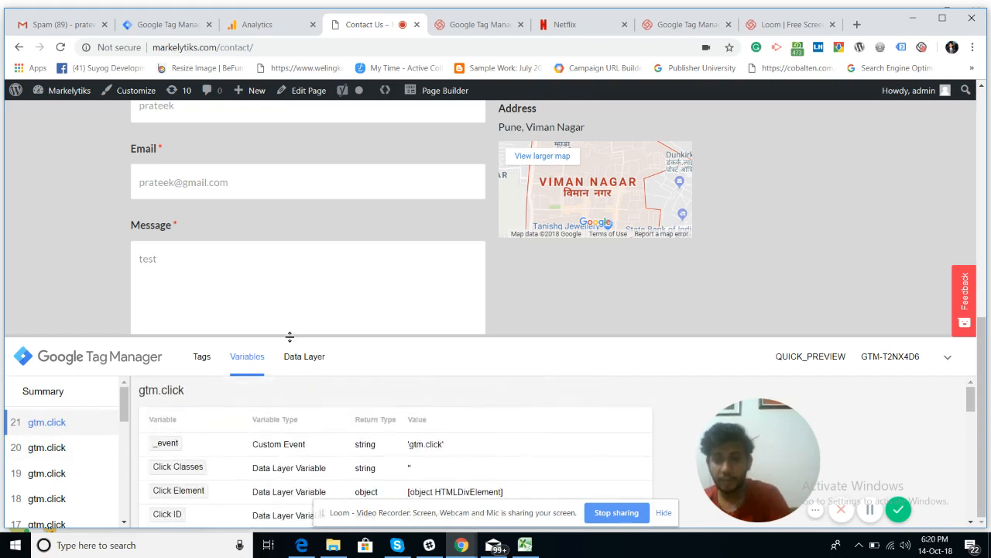
pyautogui.moveTo(289, 338); pyautogui.dragTo(263, 425)
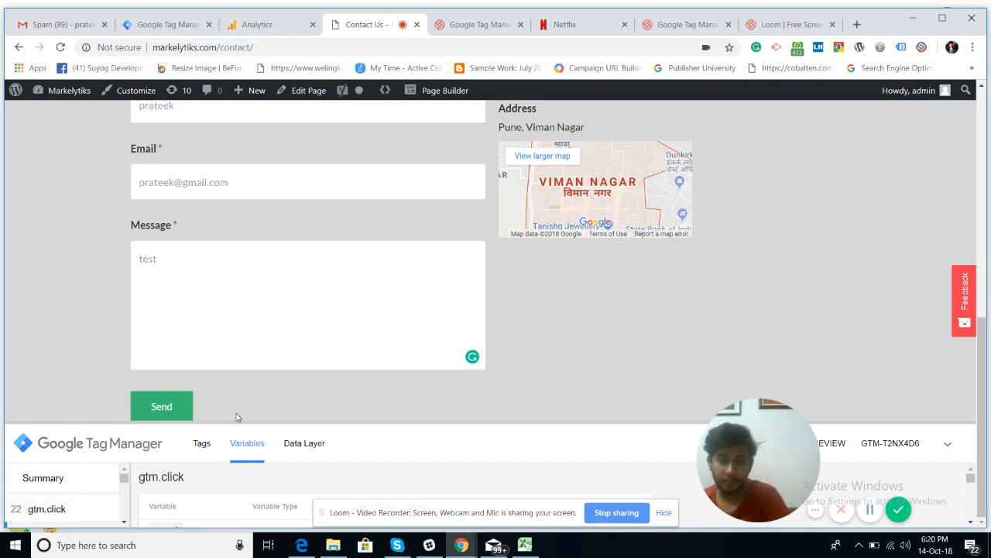
# Step: Send the form, confirm the contact URL is unchanged, and read event 23 gtm.click's variables
pyautogui.click(165, 415)
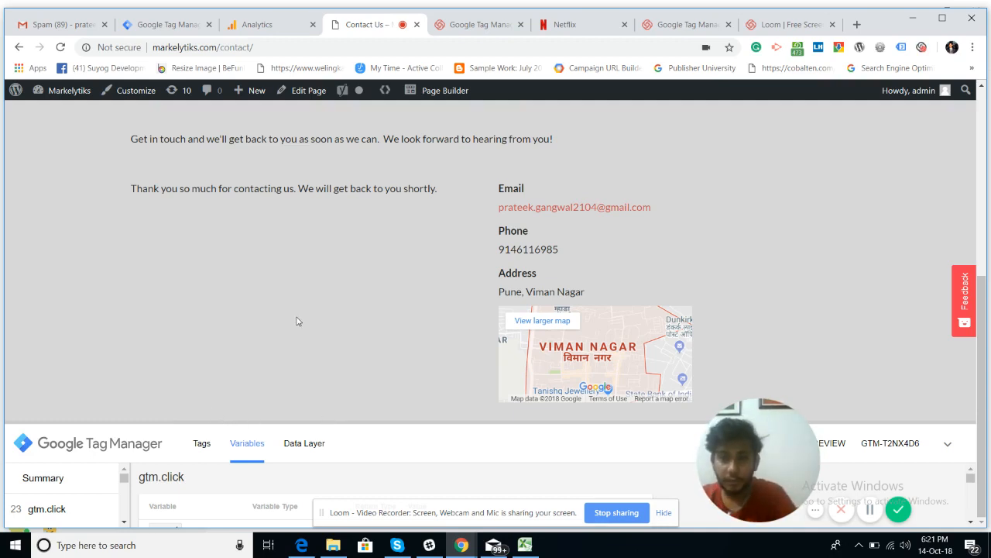
pyautogui.click(271, 48)
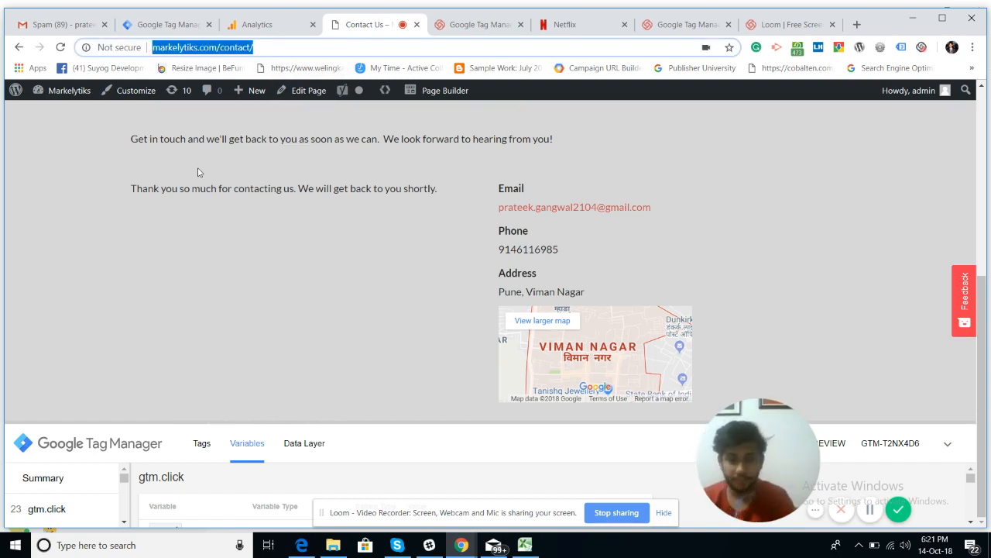
pyautogui.click(36, 512)
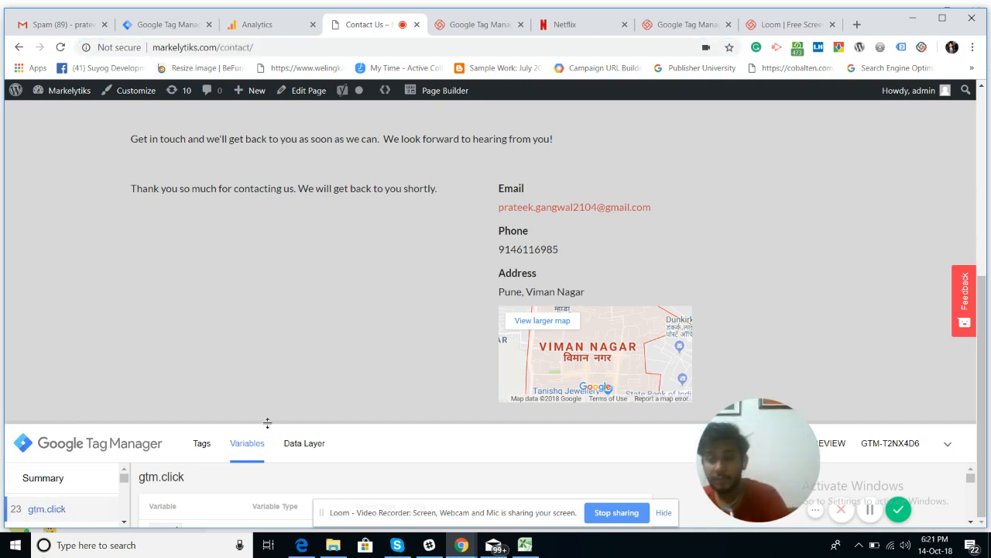
pyautogui.moveTo(267, 428); pyautogui.dragTo(229, 198)
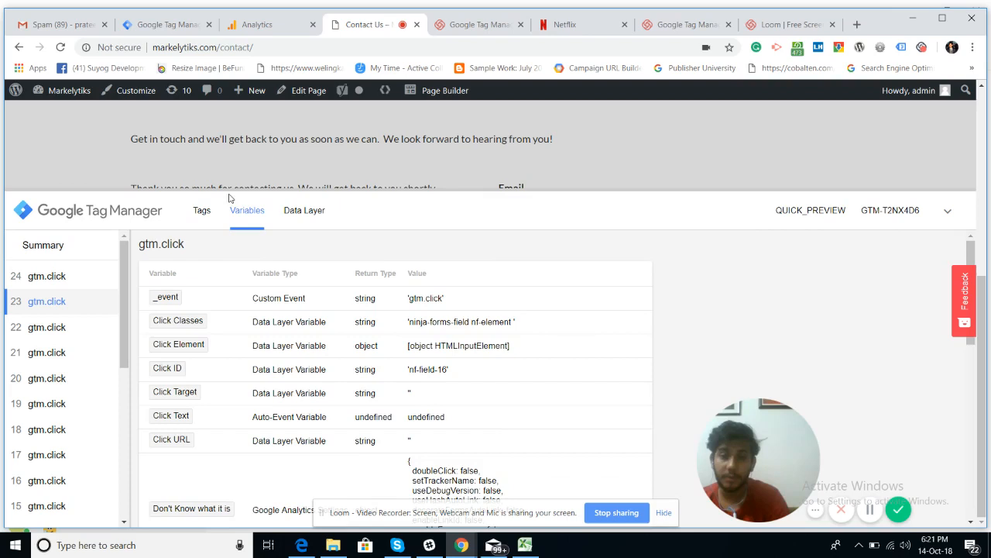
# Step: Check the submit click's Data Layer values, then its Variables table
pyautogui.click(287, 221)
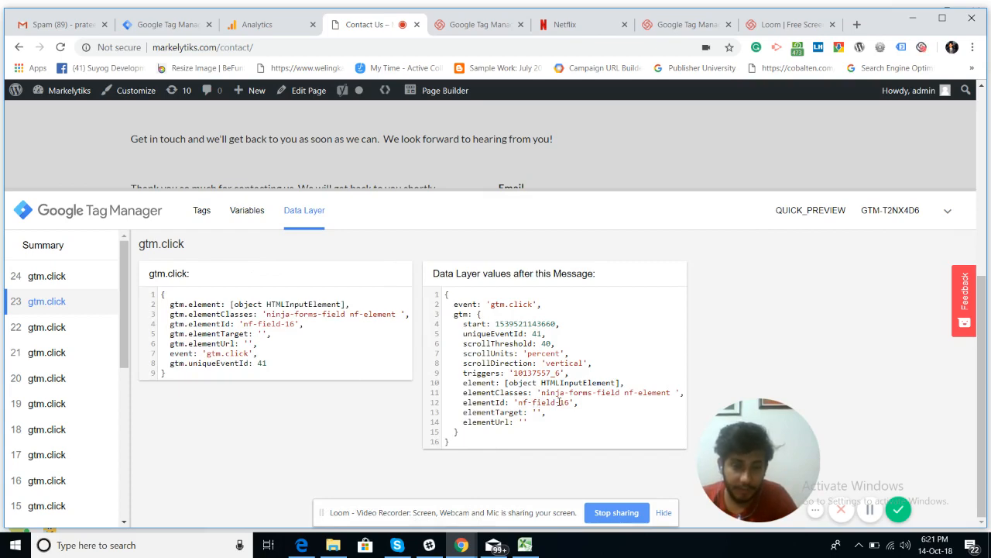
pyautogui.click(253, 219)
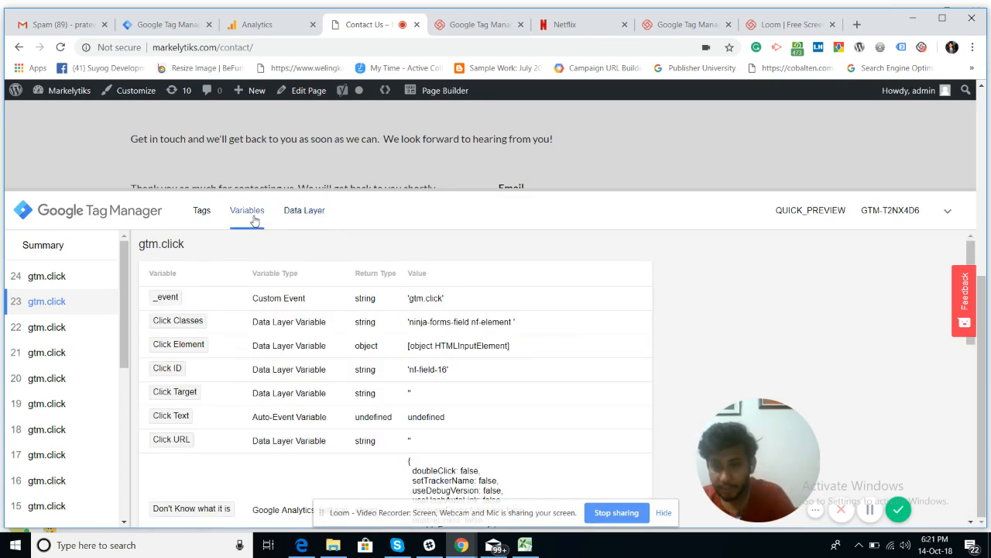
pyautogui.scroll(-3, 395, 388)
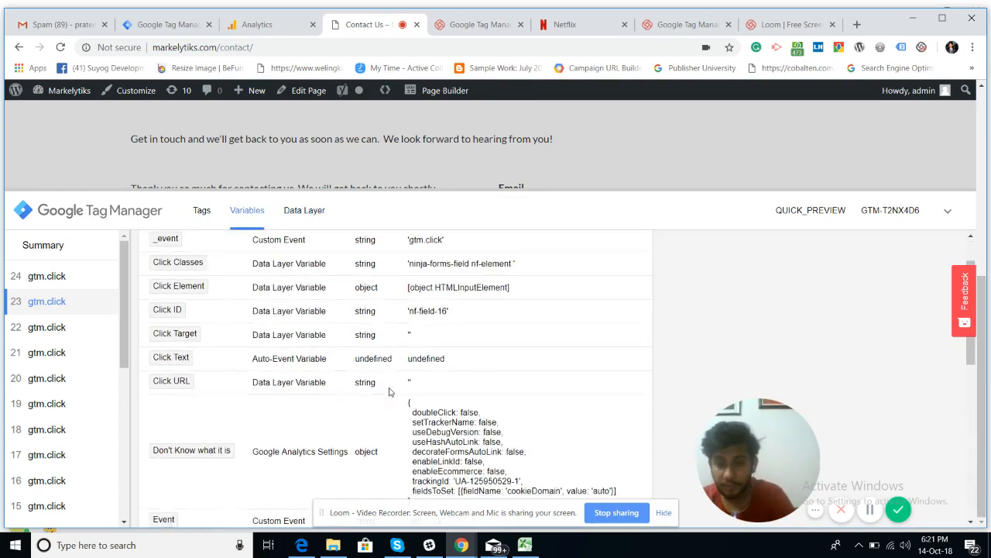
pyautogui.scroll(2, 385, 361)
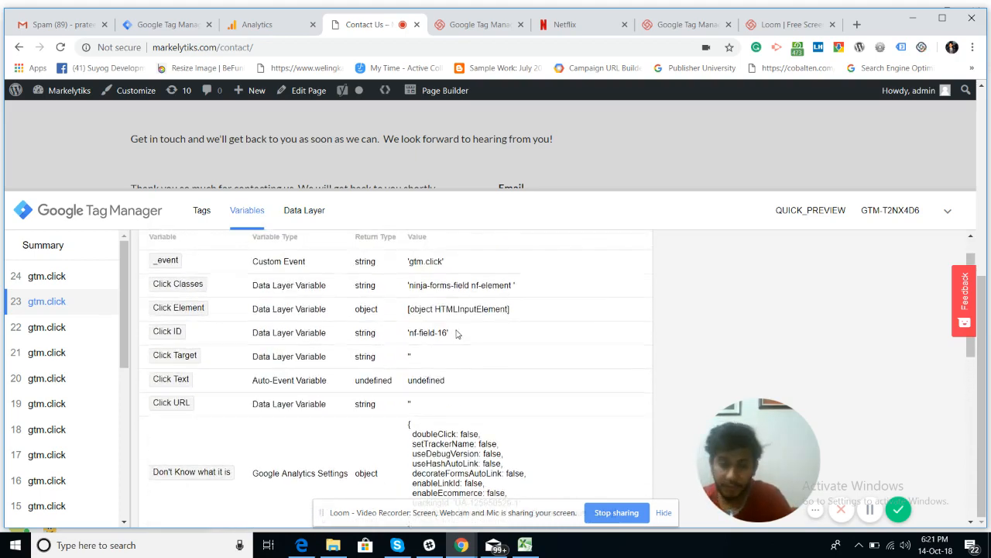
pyautogui.scroll(-4, 275, 286)
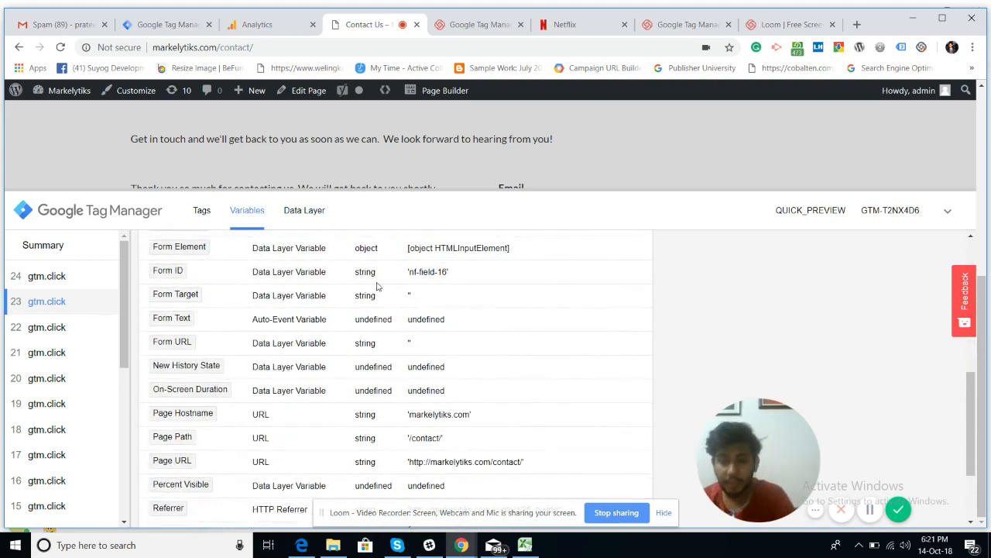
# Step: Compare with gtm.click event 24's variables and shrink the preview panel
pyautogui.click(45, 277)
pyautogui.scroll(5, 280, 312)
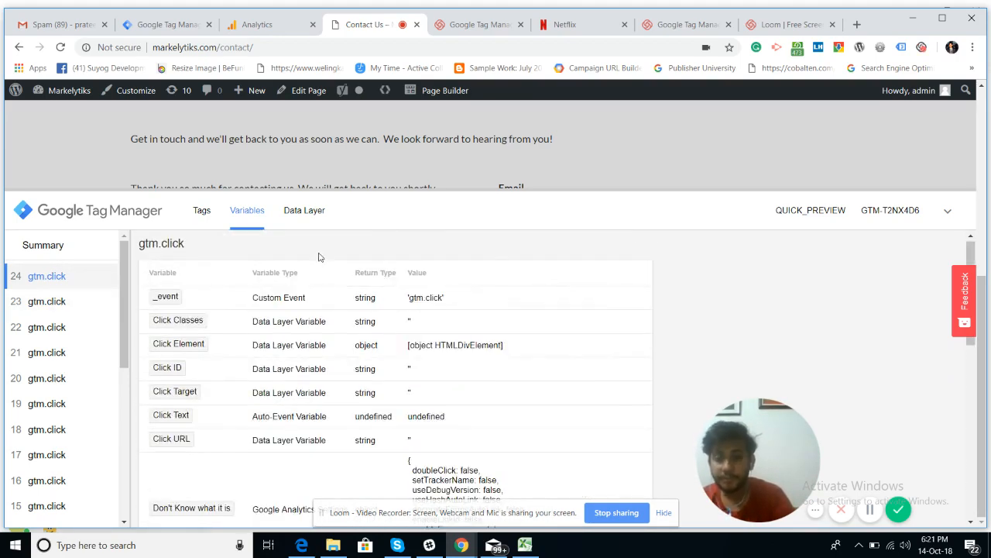
pyautogui.moveTo(343, 191); pyautogui.dragTo(310, 254)
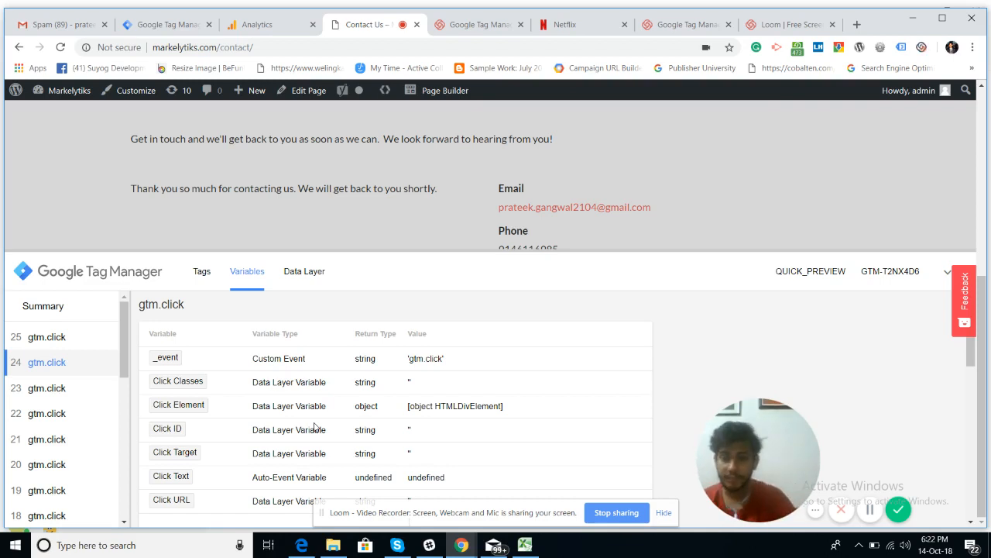
# Step: Scroll through the preview and view the variables of click event 25
pyautogui.scroll(-1, 382, 475)
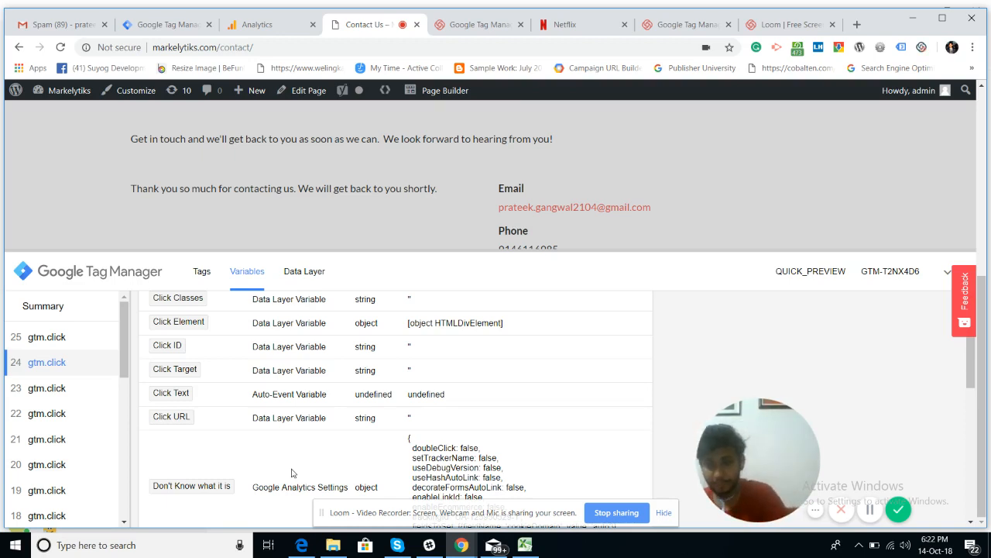
pyautogui.scroll(1, 332, 411)
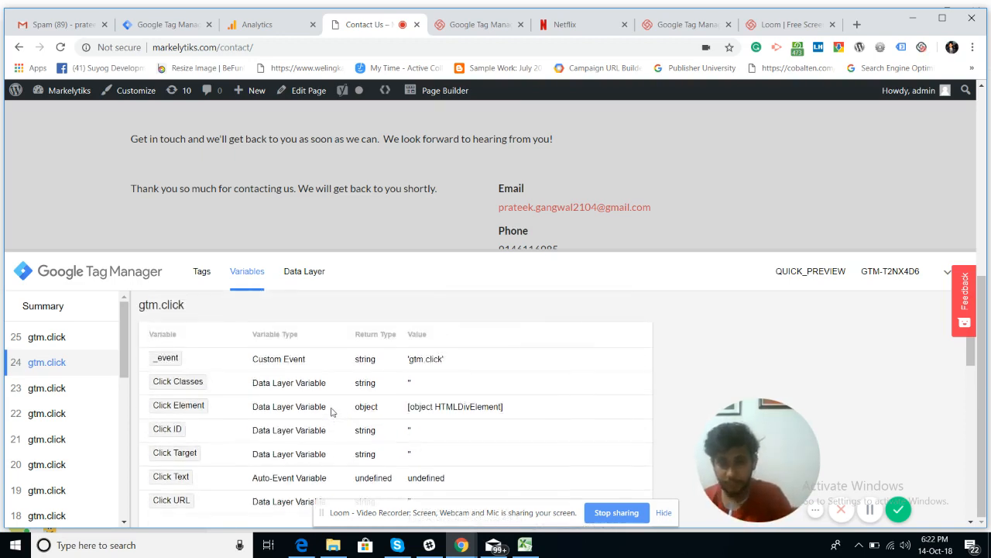
pyautogui.scroll(-8, 332, 411)
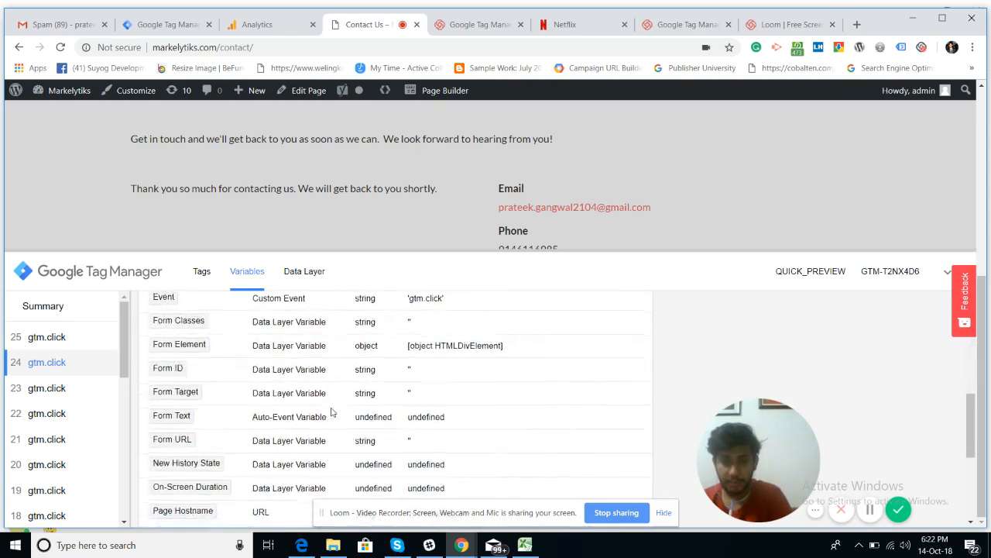
pyautogui.scroll(-2, 331, 411)
pyautogui.scroll(3, 331, 411)
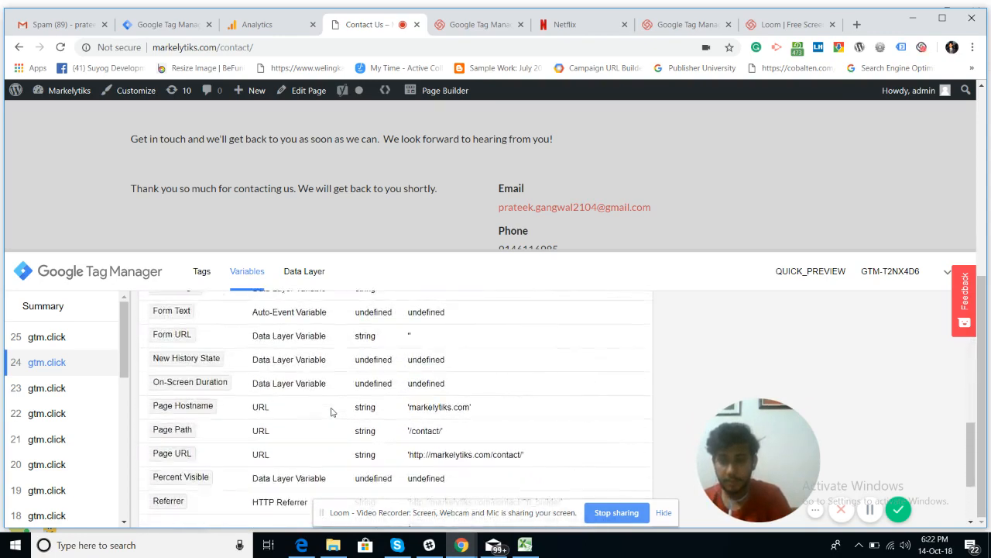
pyautogui.scroll(4, 331, 411)
pyautogui.scroll(3, 332, 412)
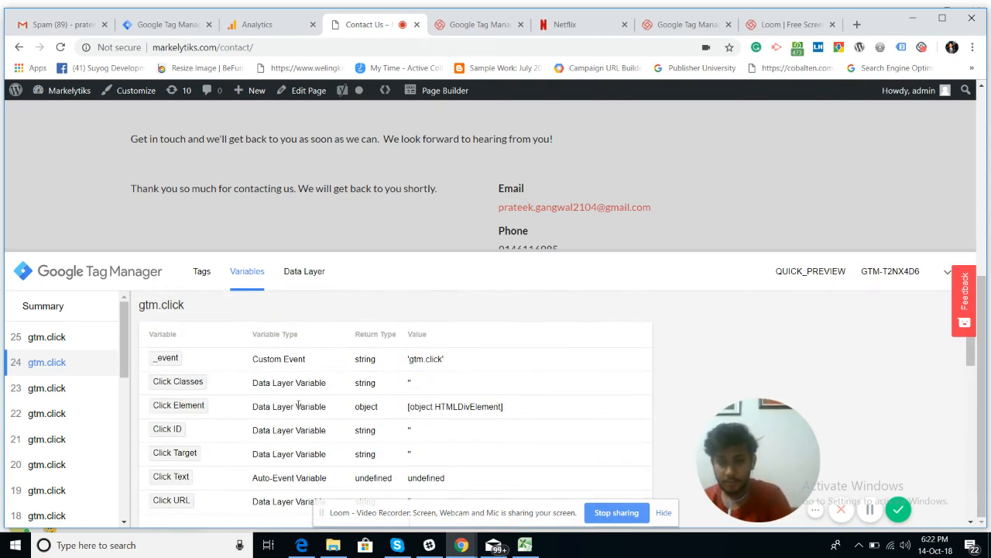
pyautogui.click(49, 340)
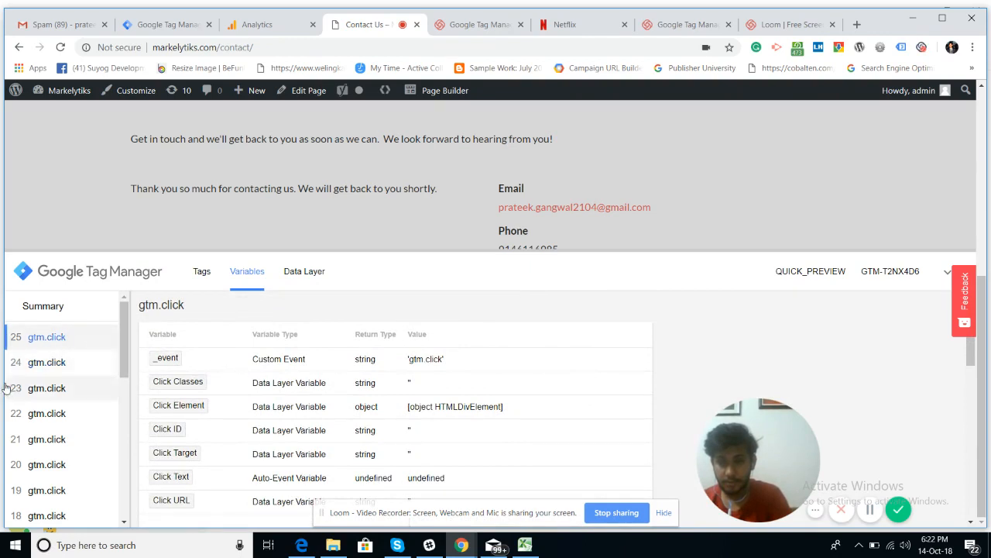
# Step: Select event 23, highlight its Click ID 'nf-field-16', and go back to the trigger
pyautogui.click(34, 389)
pyautogui.scroll(-1, 263, 396)
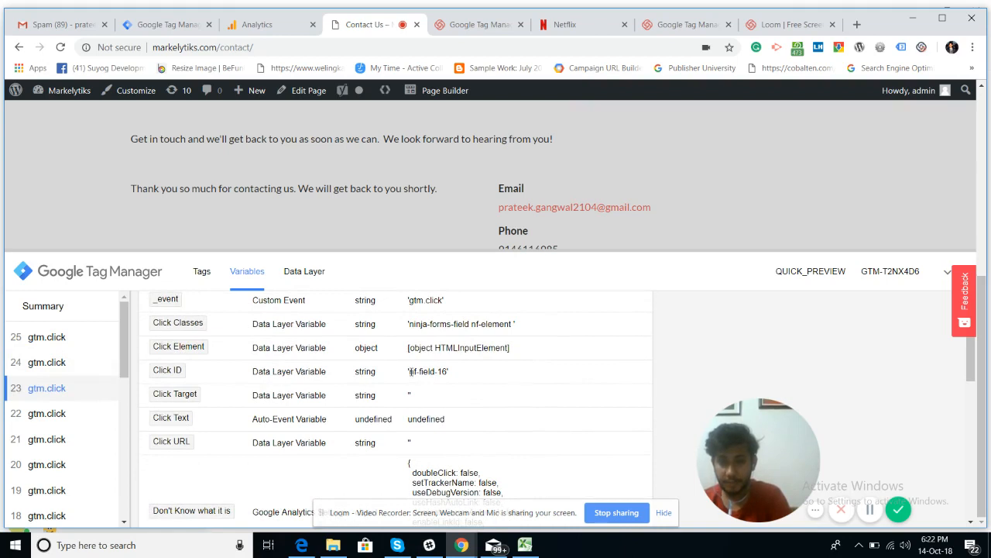
pyautogui.moveTo(411, 371); pyautogui.dragTo(446, 374)
pyautogui.hotkey('ctrl', 'c')
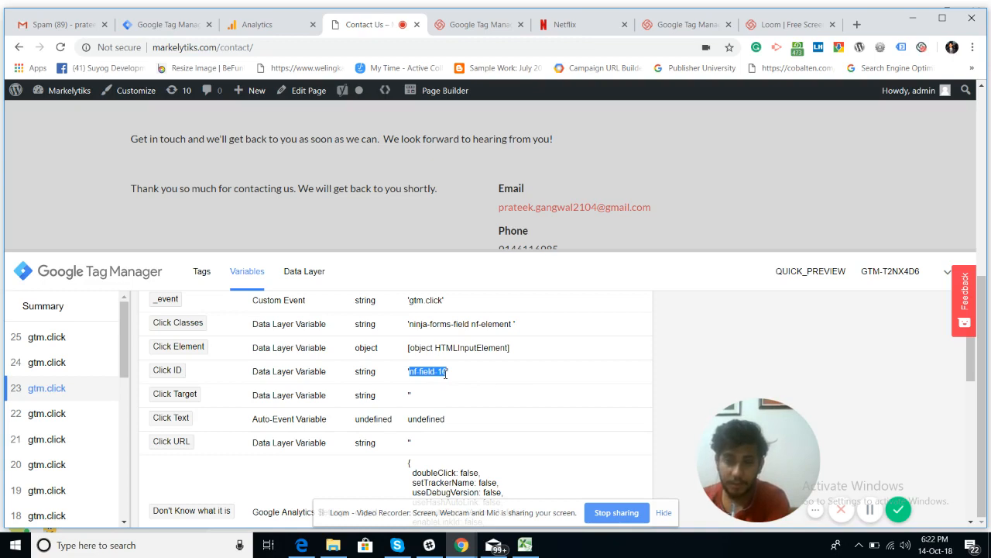
pyautogui.click(145, 26)
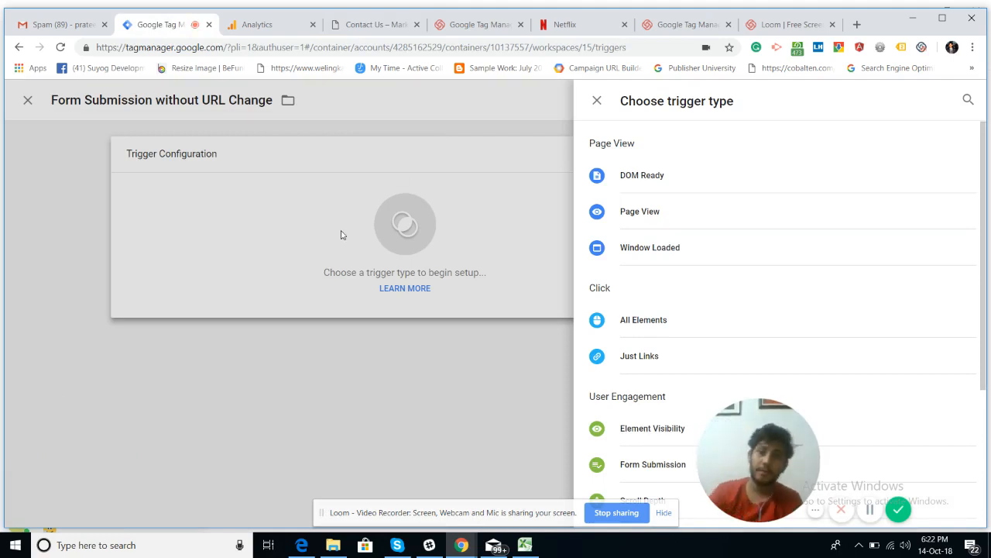
pyautogui.click(254, 25)
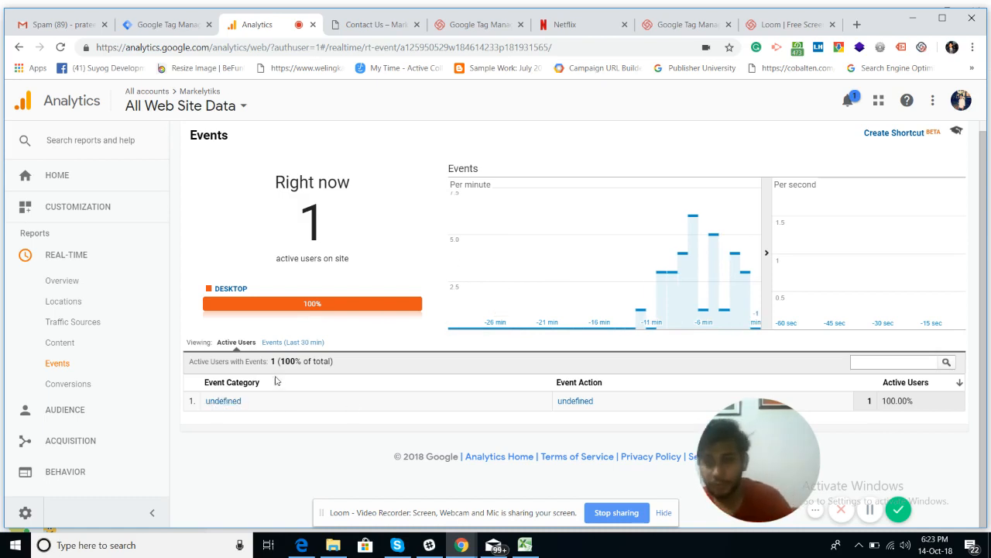
pyautogui.click(167, 25)
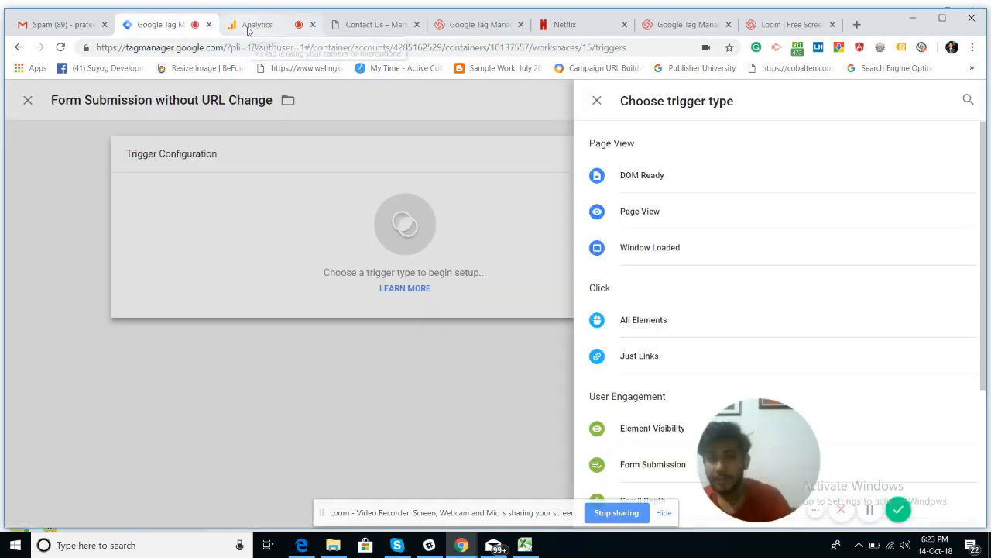
pyautogui.click(248, 26)
pyautogui.click(180, 26)
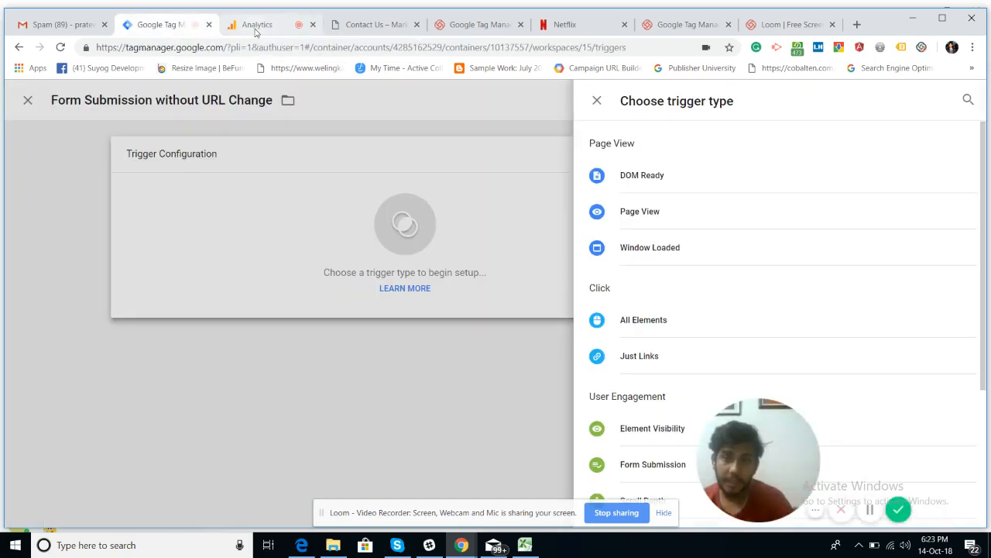
pyautogui.click(256, 26)
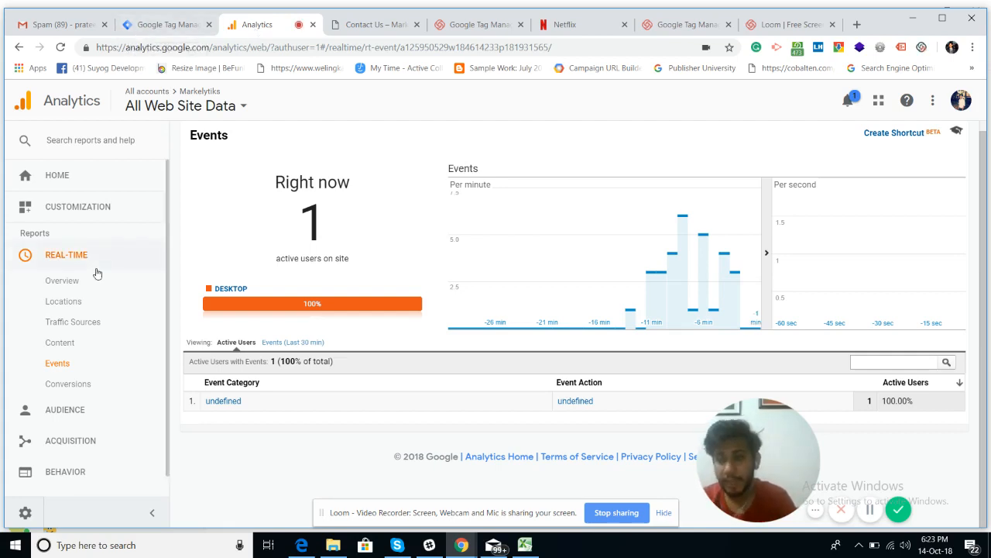
pyautogui.click(143, 27)
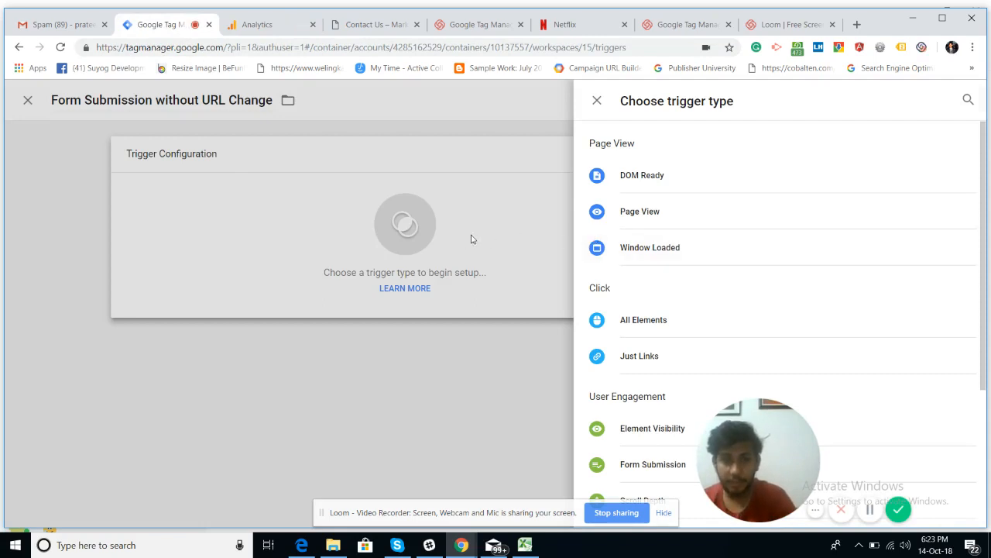
# Step: Set the trigger type to Click - All Elements
pyautogui.scroll(-3, 666, 289)
pyautogui.scroll(1, 666, 289)
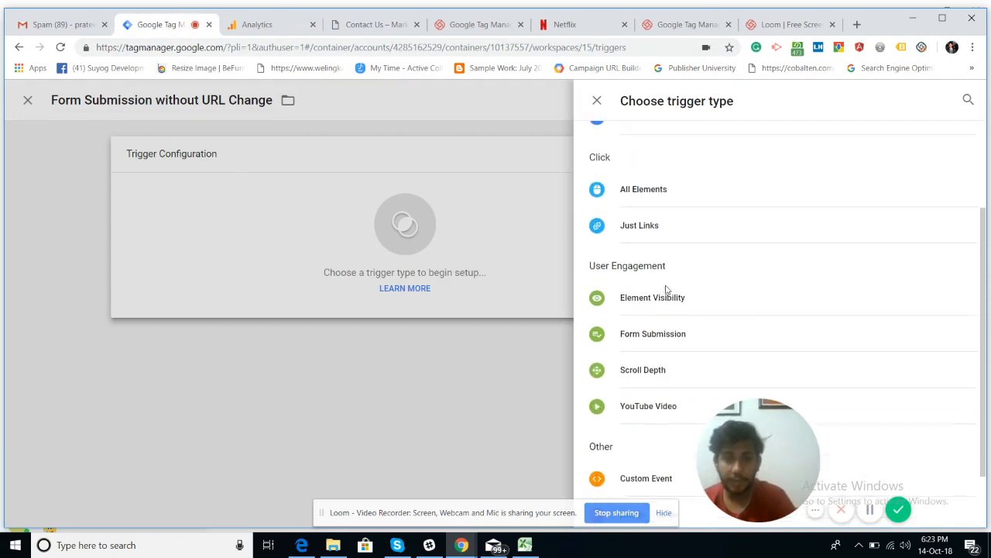
pyautogui.scroll(-1, 666, 289)
pyautogui.scroll(-1, 666, 290)
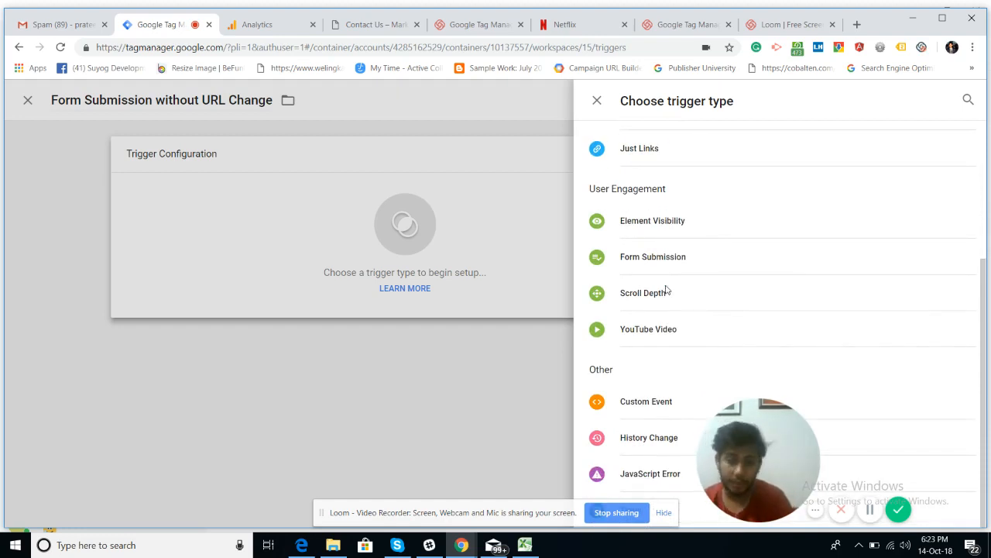
pyautogui.scroll(3, 666, 290)
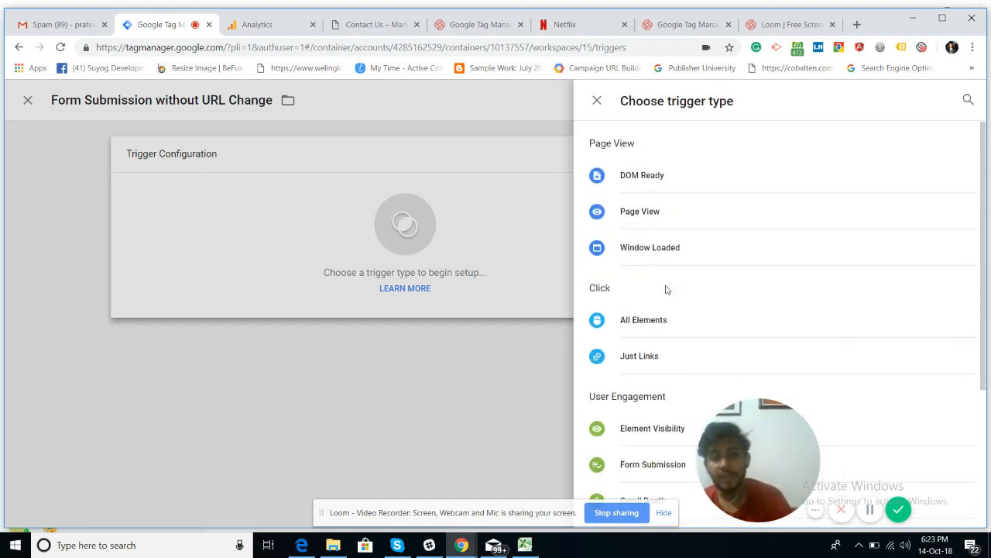
pyautogui.scroll(-3, 666, 290)
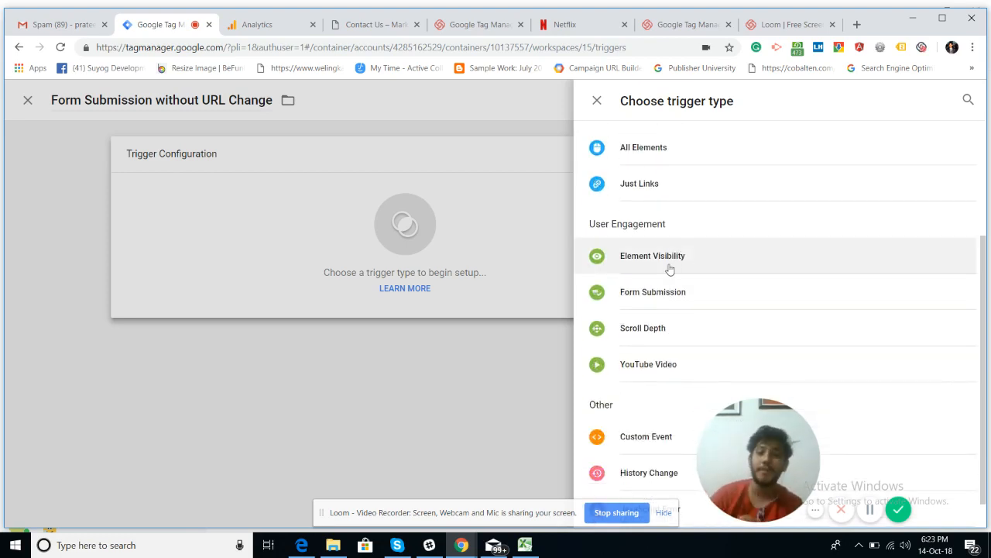
pyautogui.scroll(1, 670, 268)
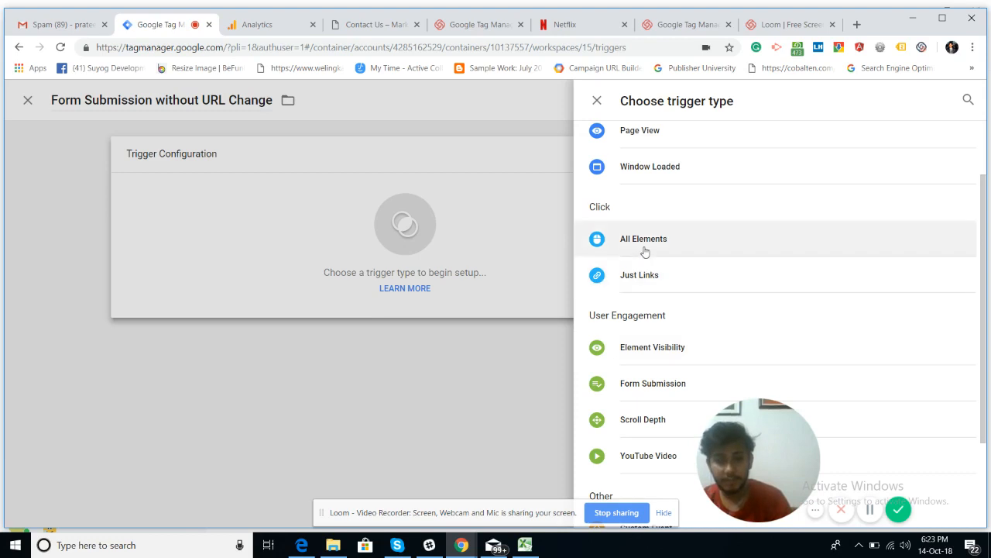
pyautogui.click(643, 240)
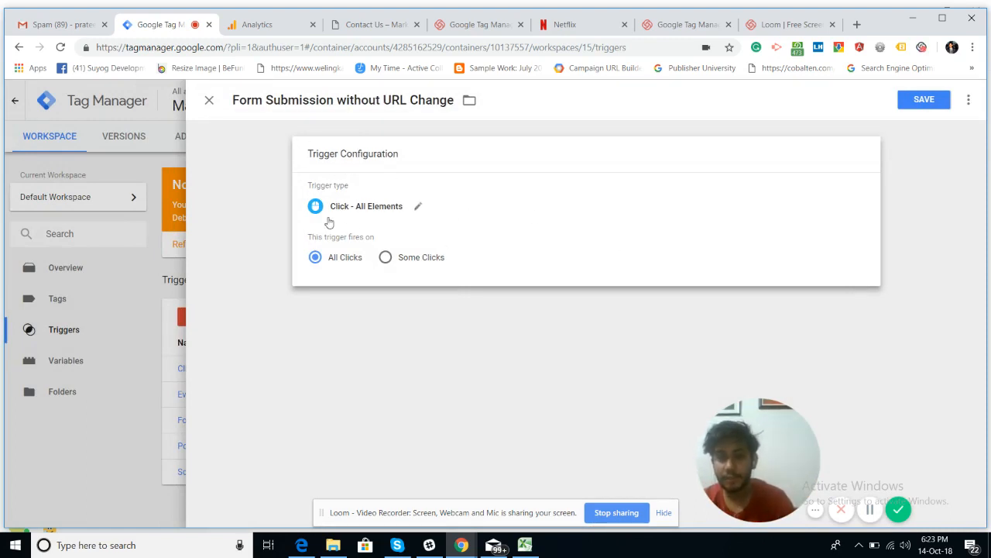
# Step: Make the trigger fire on Some Clicks, with its condition based on Form ID
pyautogui.click(386, 258)
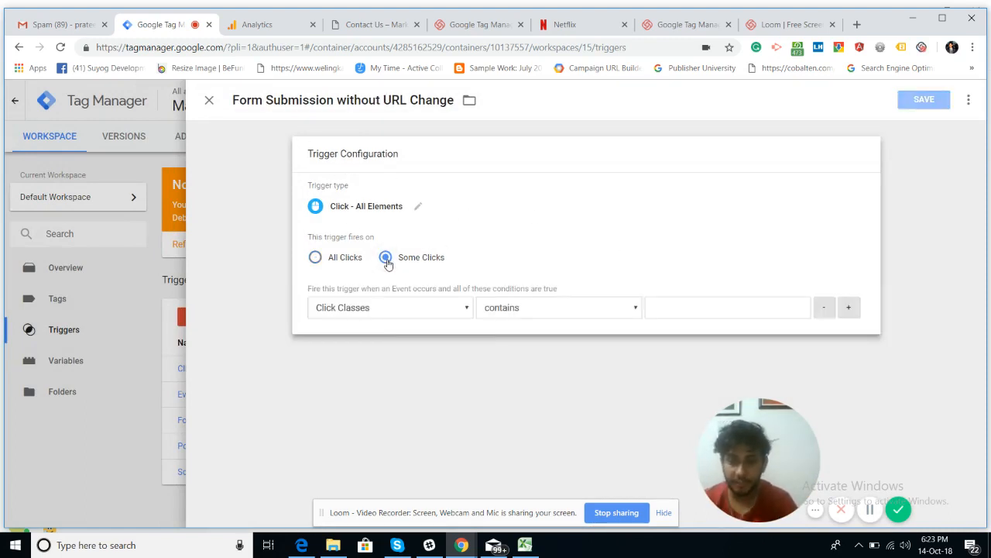
pyautogui.click(358, 311)
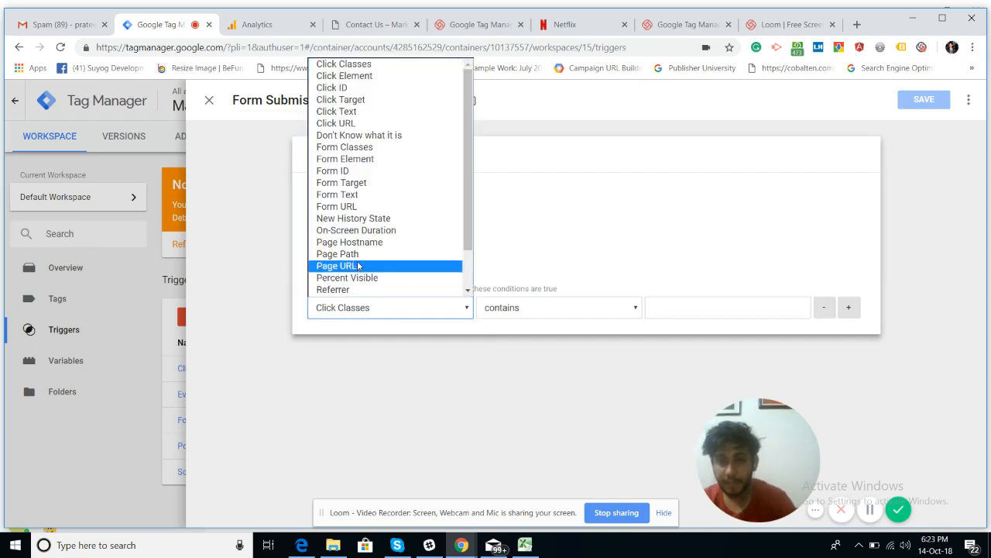
pyautogui.click(348, 170)
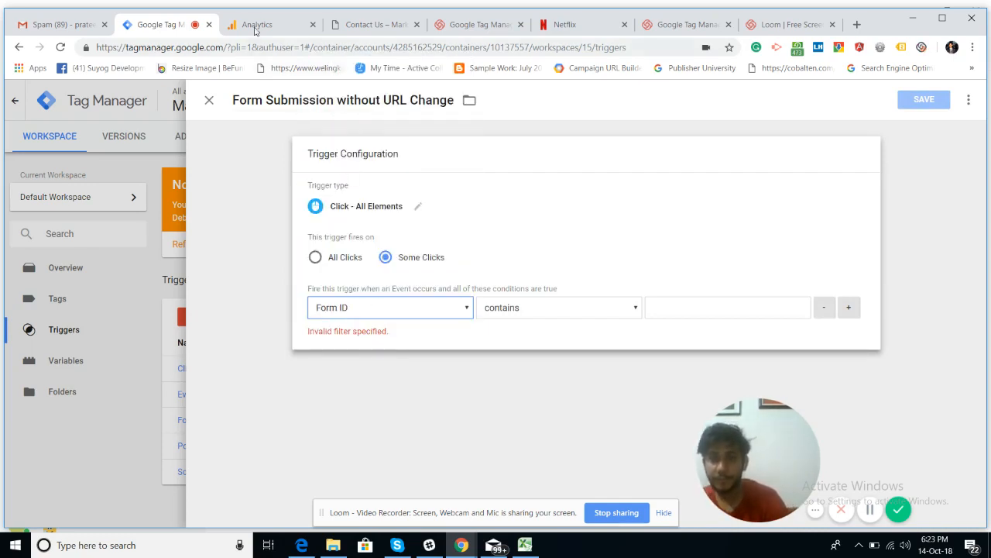
pyautogui.moveTo(356, 18); pyautogui.dragTo(353, 24)
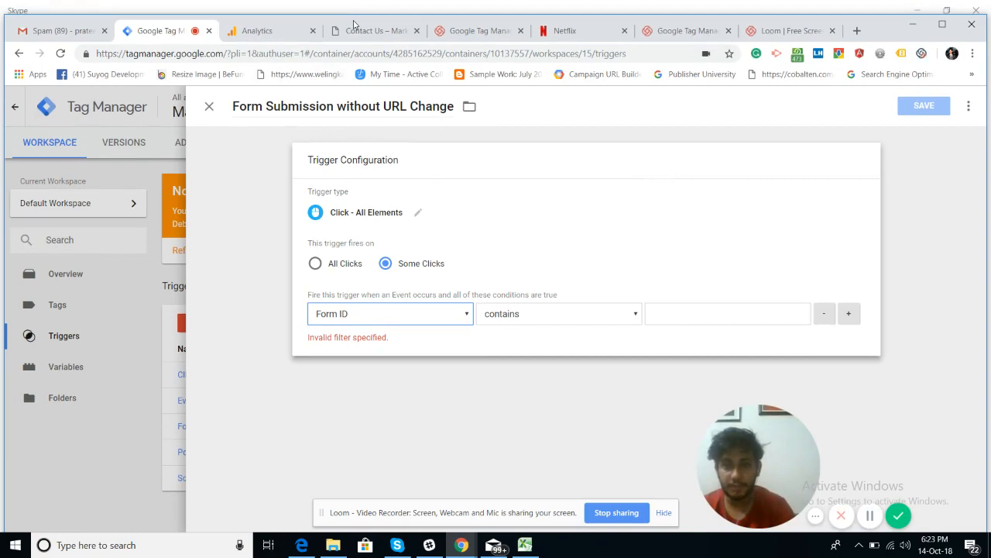
pyautogui.click(353, 24)
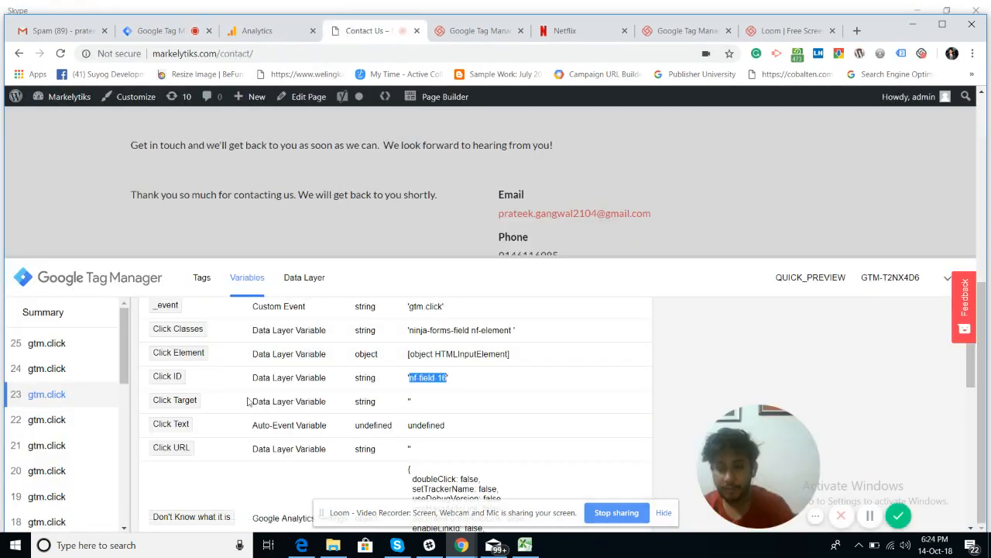
# Step: Set the condition to Form ID equals nf-field-16 and save the trigger
pyautogui.scroll(-5, 248, 400)
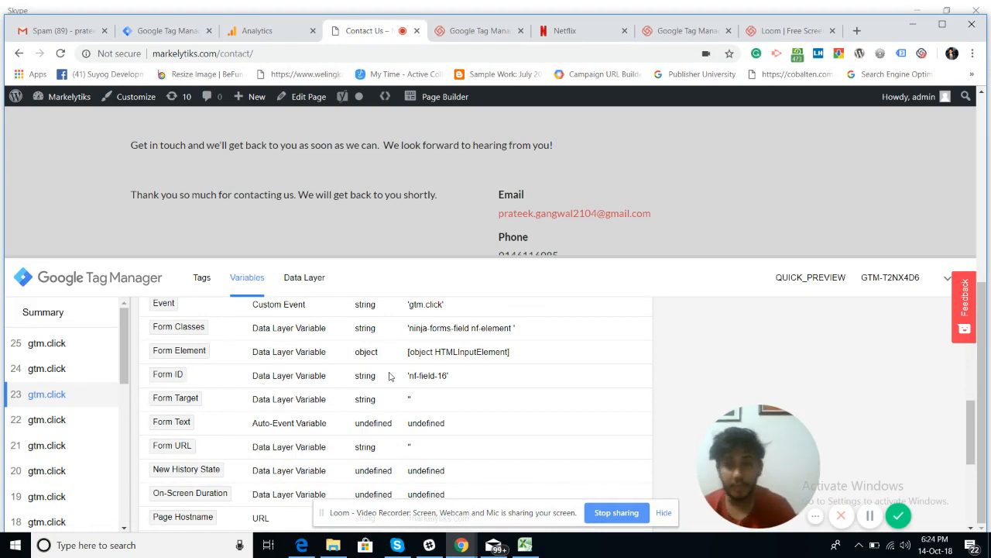
pyautogui.click(167, 29)
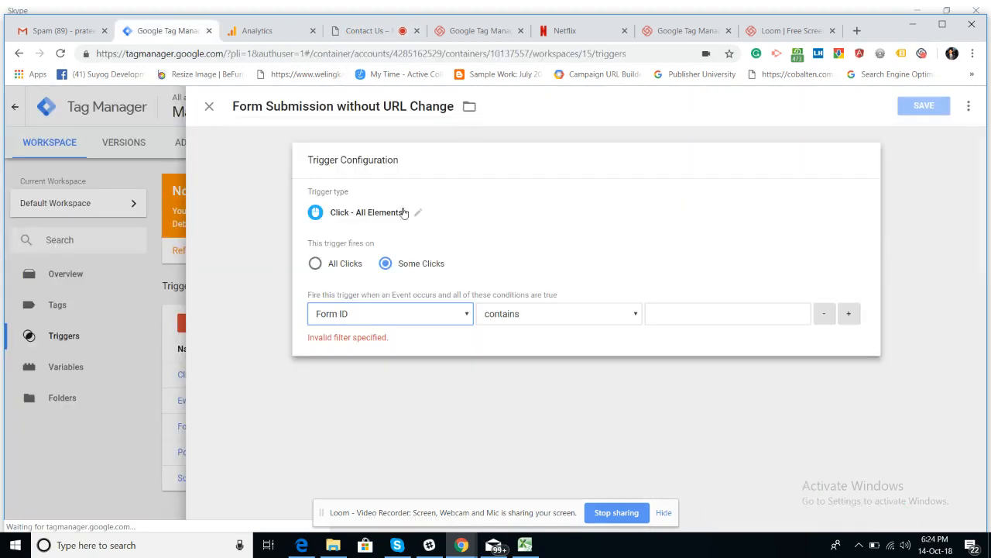
pyautogui.click(566, 321)
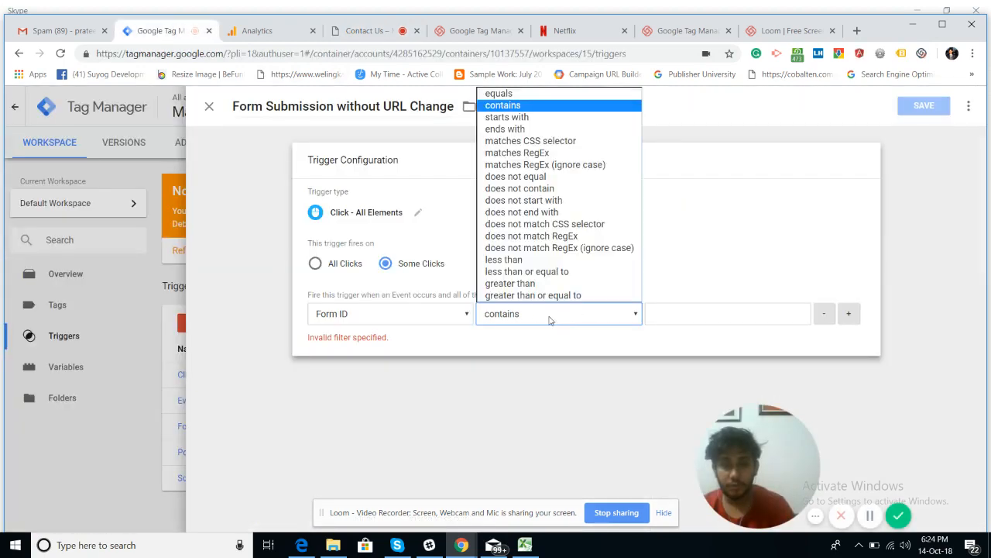
pyautogui.click(540, 101)
pyautogui.click(697, 313)
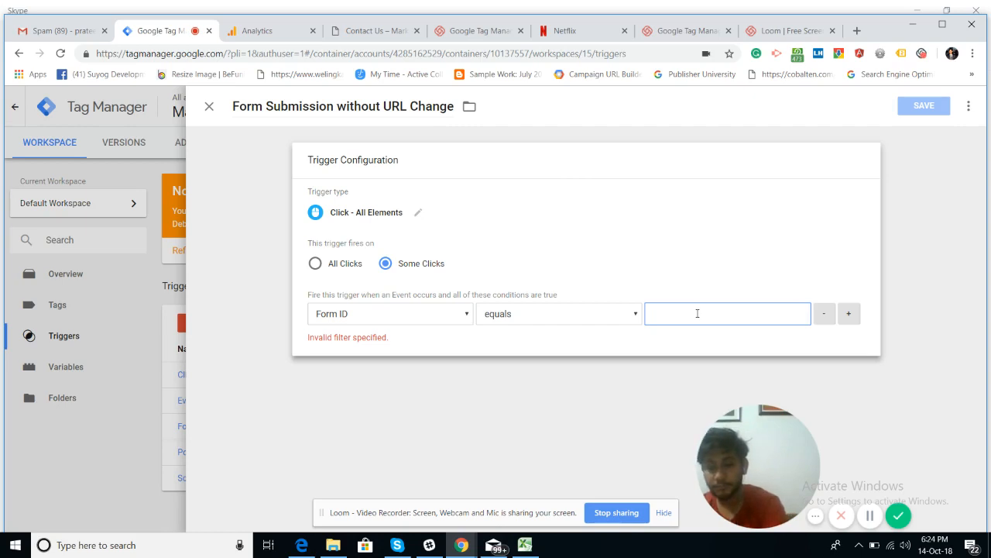
pyautogui.hotkey('ctrl', 'v')
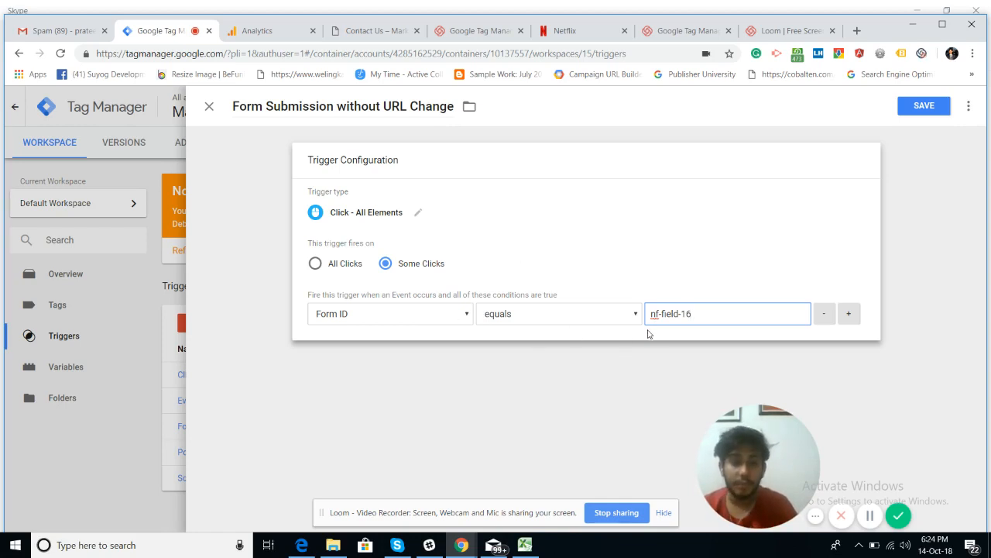
pyautogui.click(935, 114)
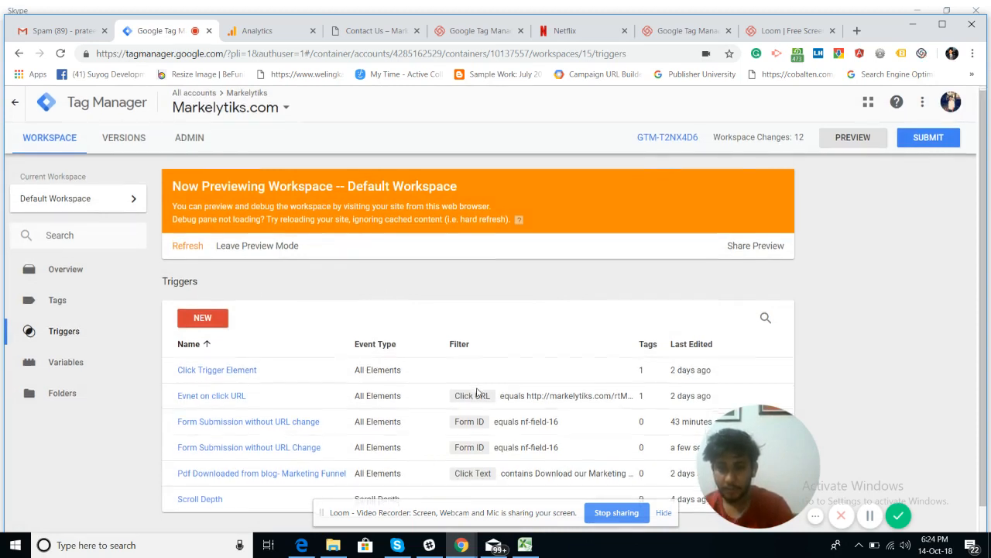
# Step: Open the Tags list, check fired tags in preview and Analytics real-time, then start a new tag
pyautogui.scroll(-1, 478, 392)
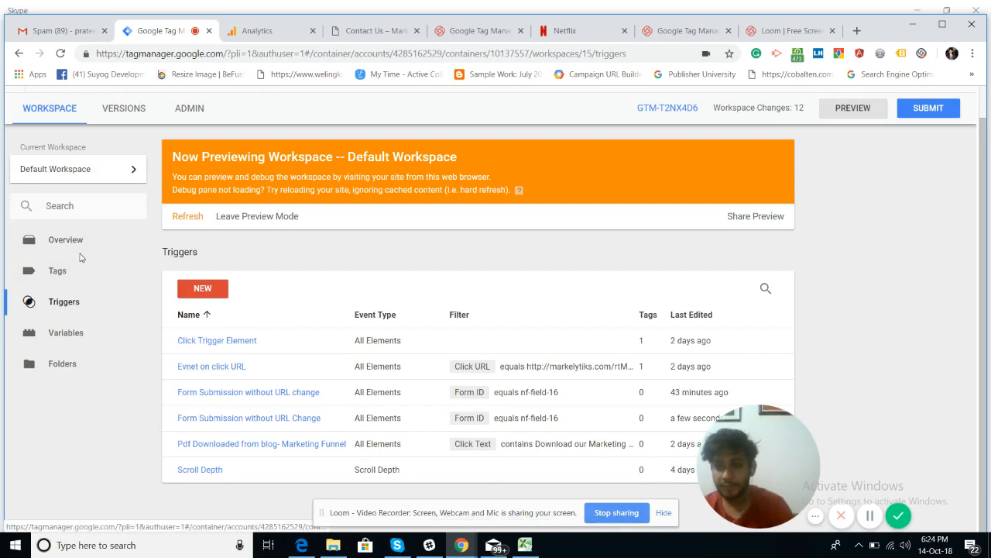
pyautogui.click(59, 279)
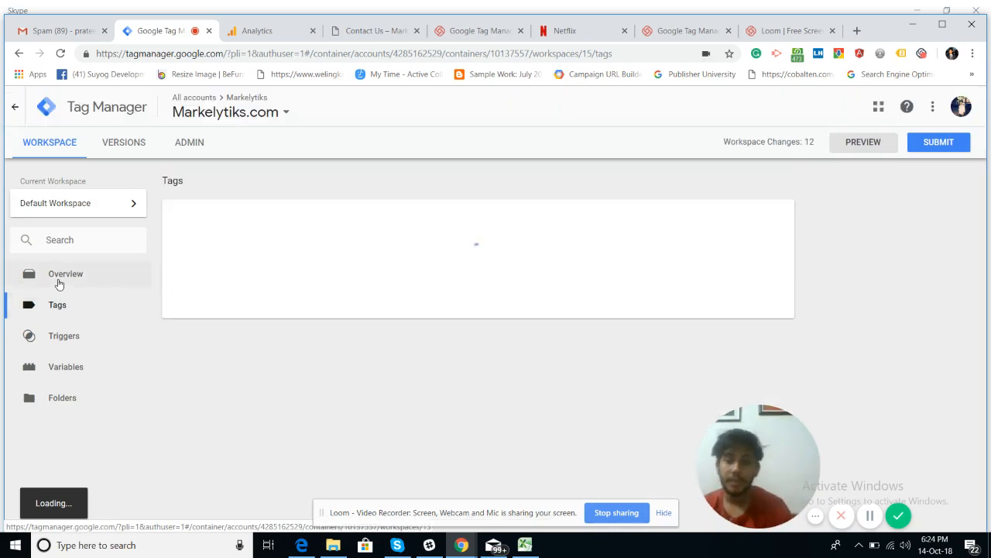
pyautogui.click(365, 32)
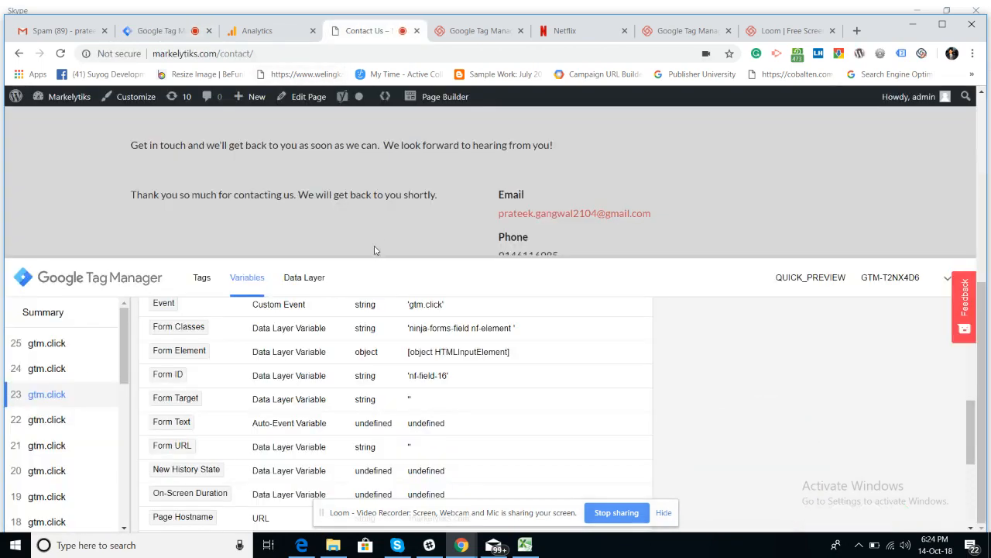
pyautogui.click(201, 278)
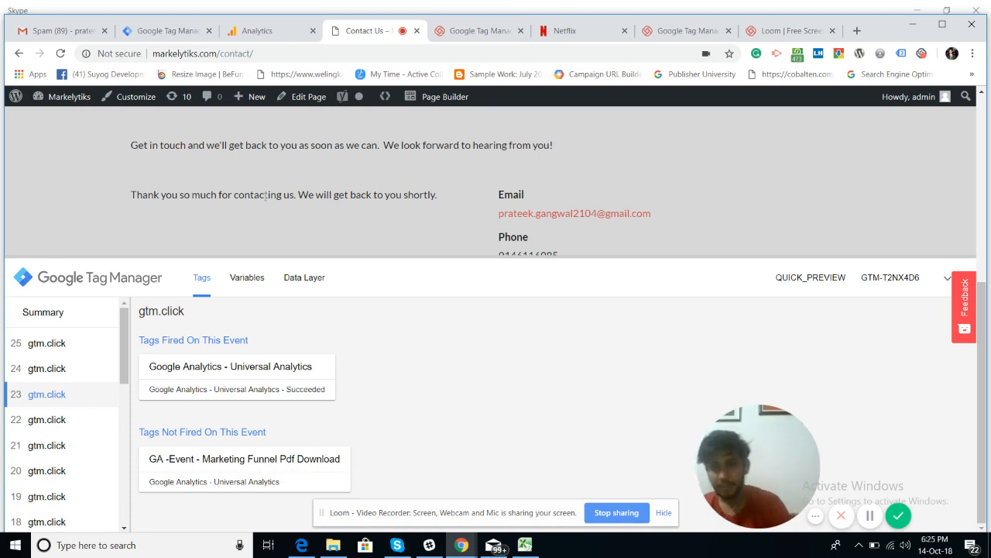
pyautogui.click(264, 32)
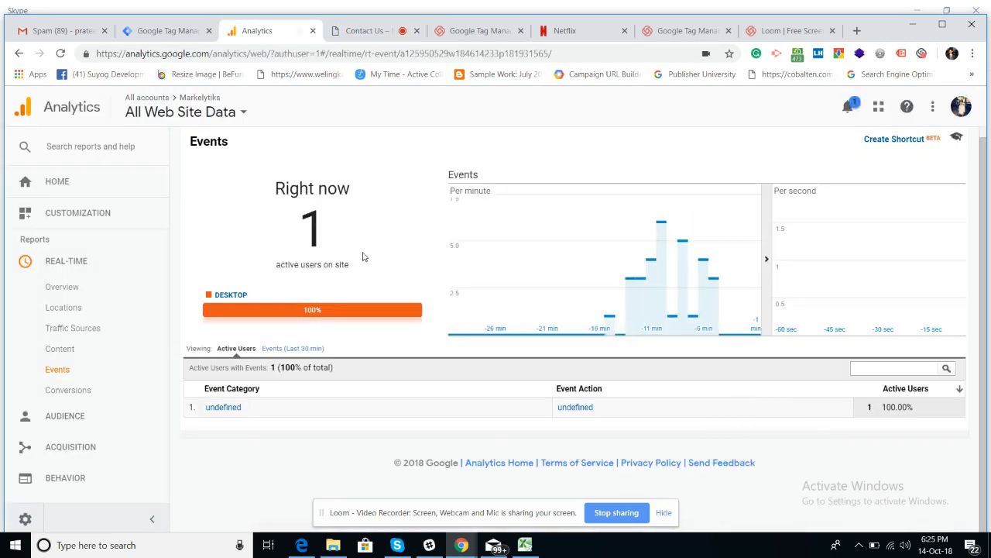
pyautogui.click(163, 31)
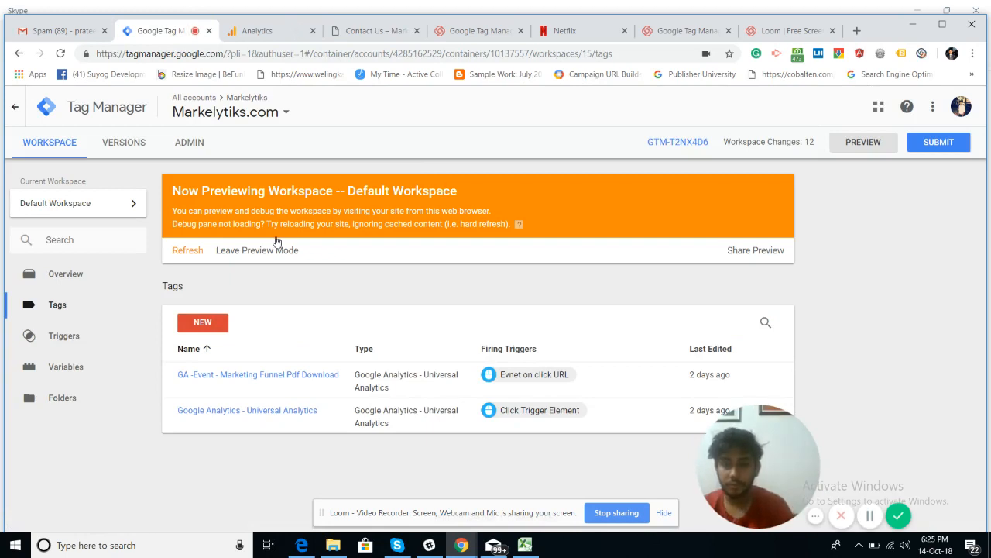
pyautogui.click(192, 320)
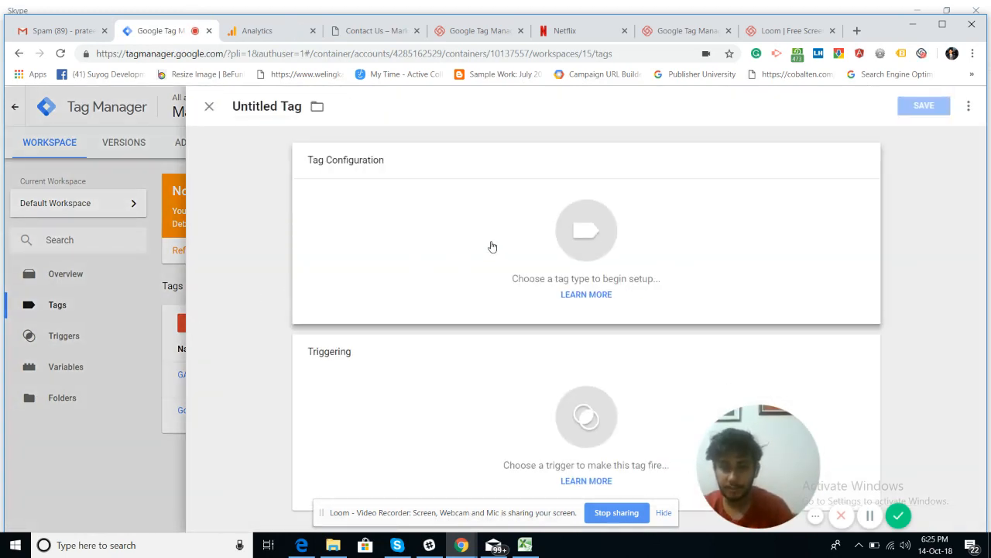
# Step: Make the new tag a Google Analytics – Universal Analytics tag with Track Type set to Event
pyautogui.click(491, 246)
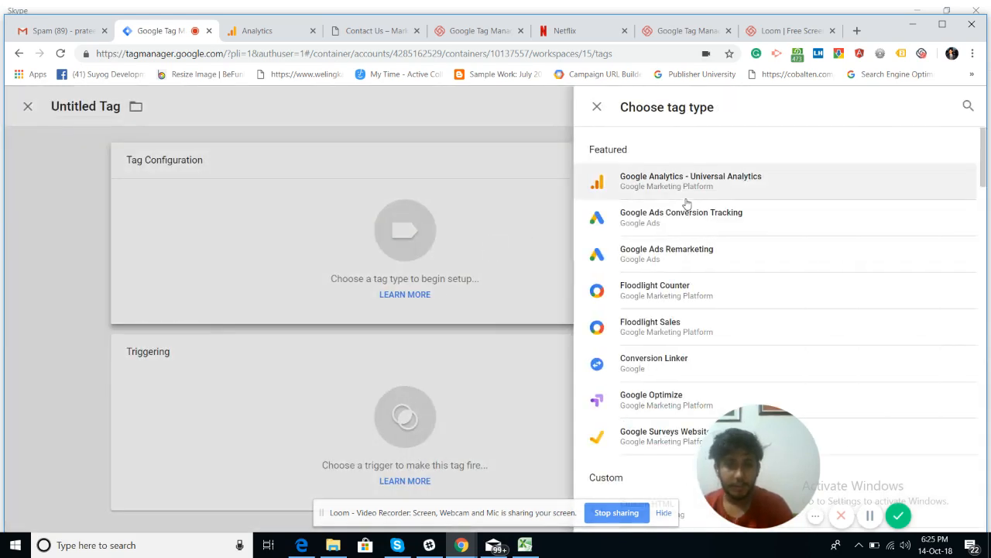
pyautogui.click(687, 186)
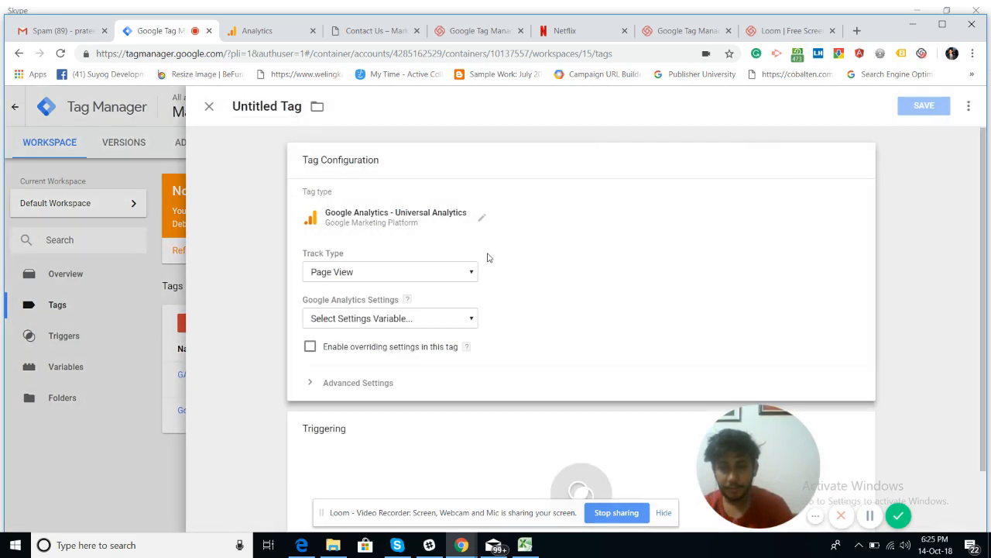
pyautogui.click(449, 273)
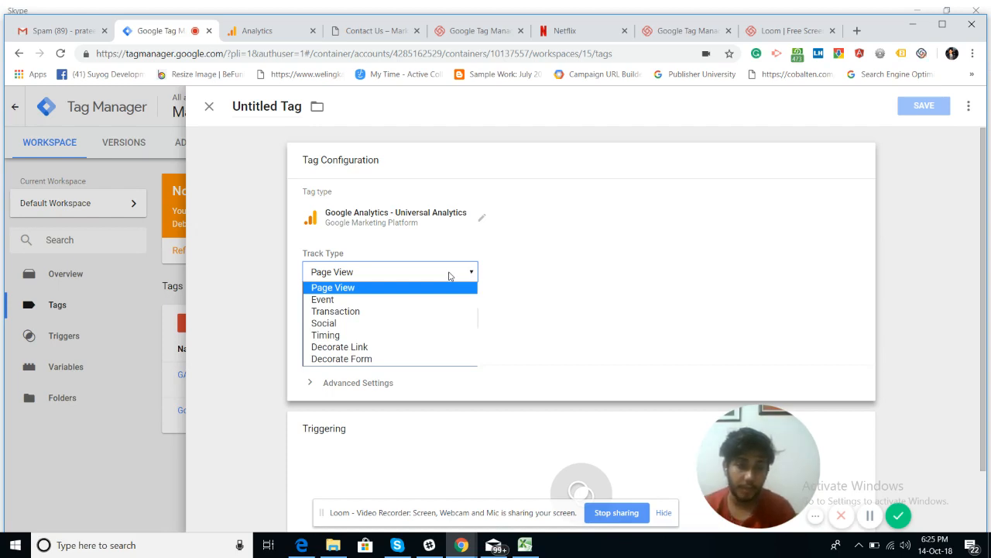
pyautogui.click(382, 300)
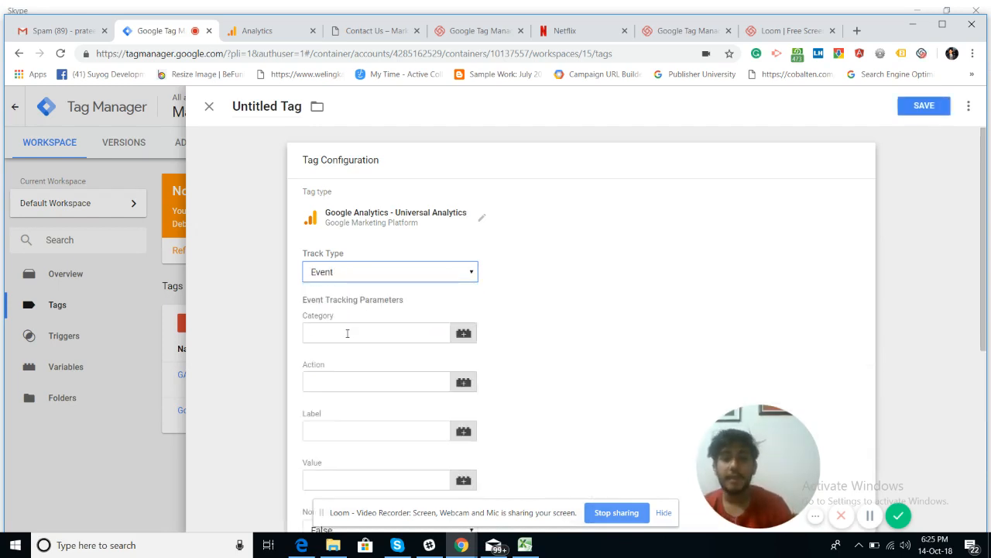
# Step: Enter event Category 'Form' and Action 'Form Submission Without URL Change'
pyautogui.click(347, 333)
pyautogui.write('Form')
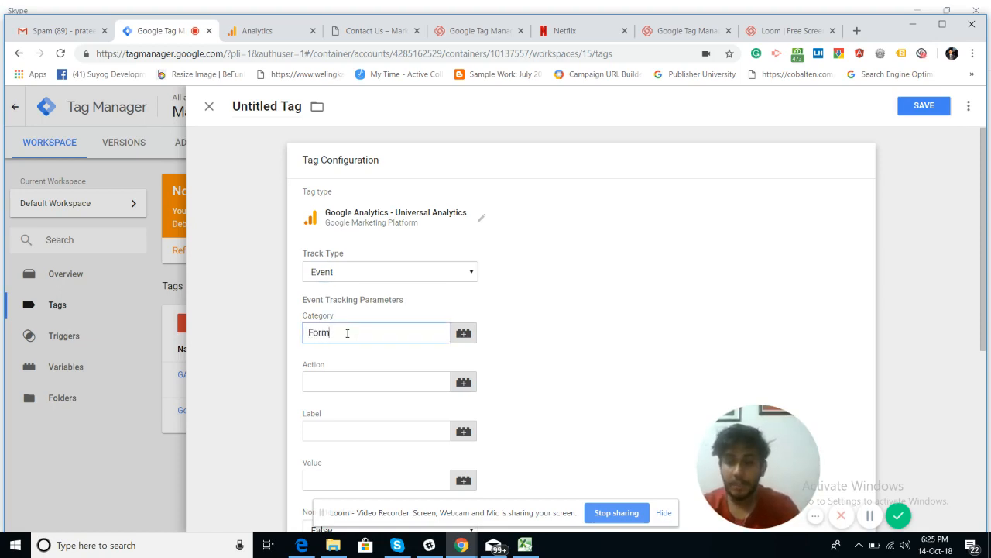
pyautogui.press('Tab')
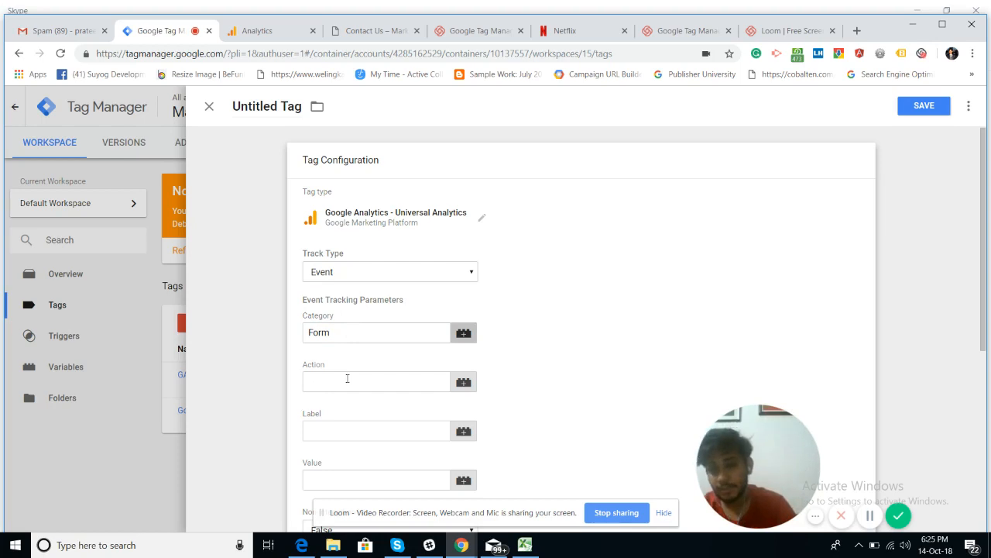
pyautogui.click(347, 378)
pyautogui.write('For')
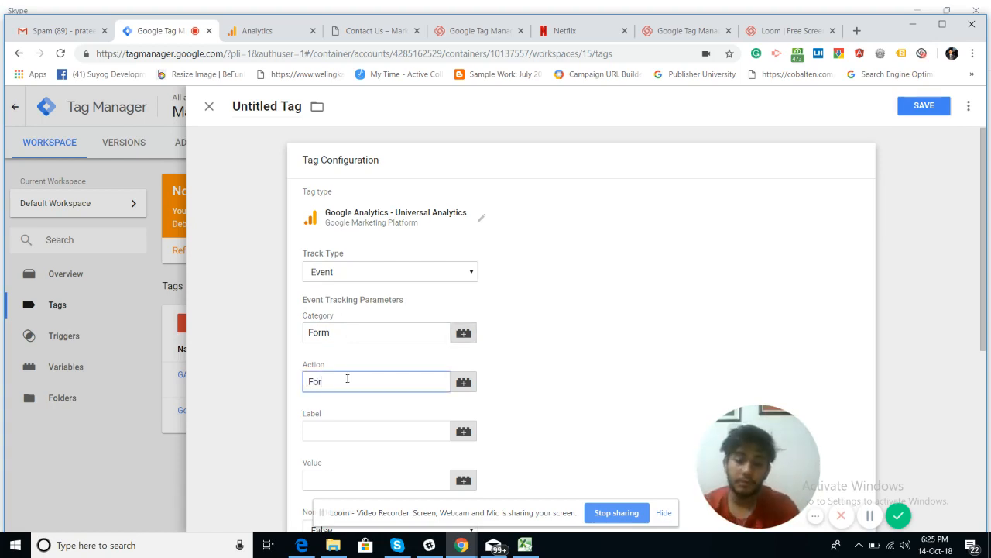
pyautogui.write('m Submission')
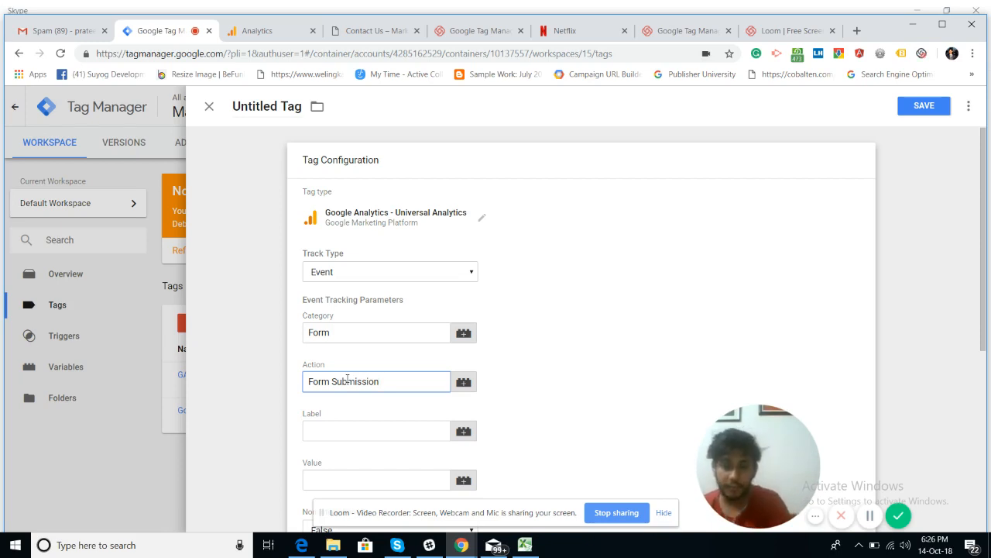
pyautogui.click(337, 334)
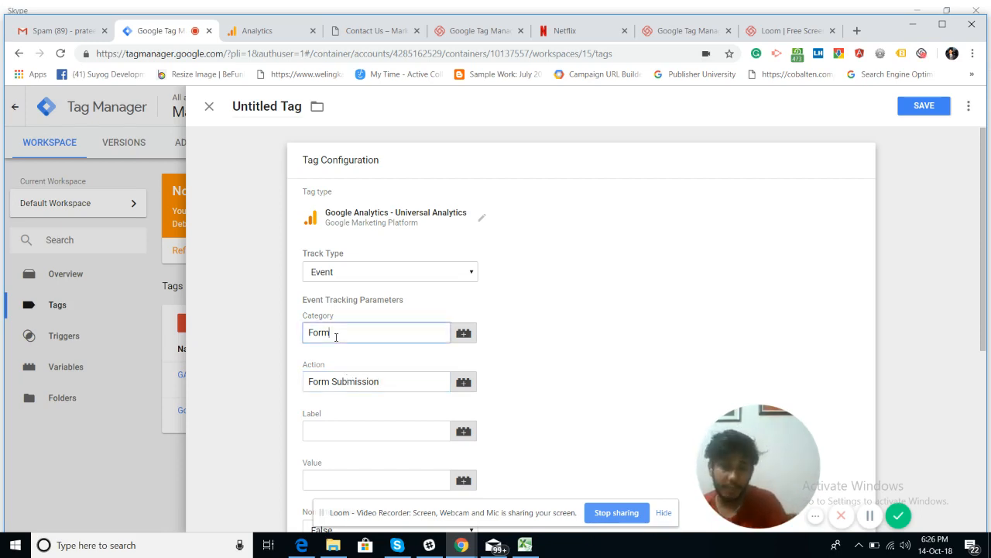
pyautogui.click(396, 385)
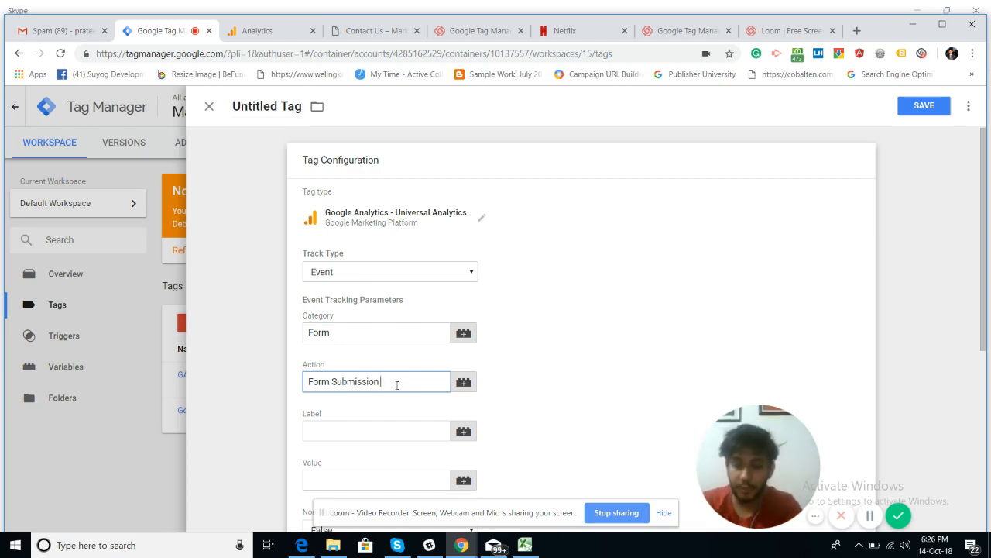
pyautogui.write('Withou')
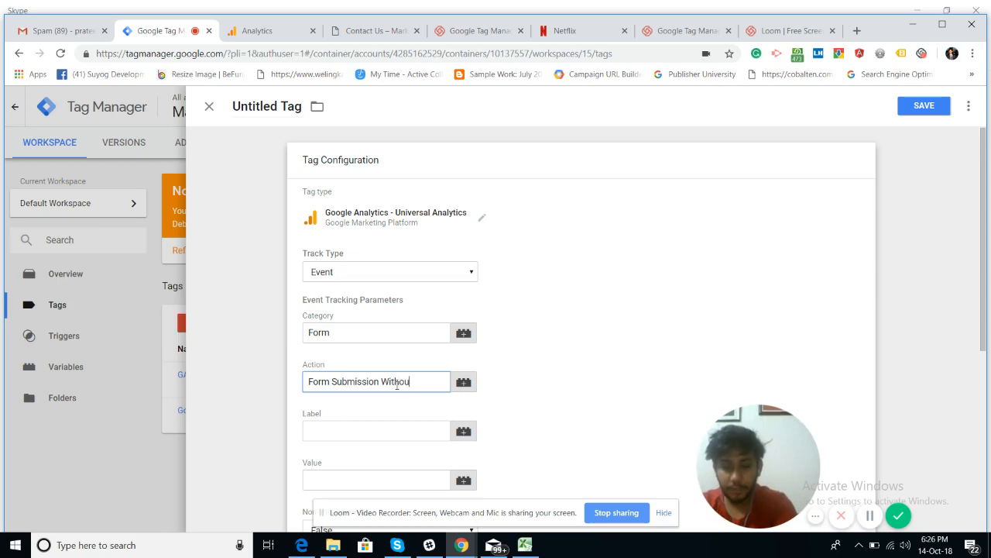
pyautogui.write('t URL Change')
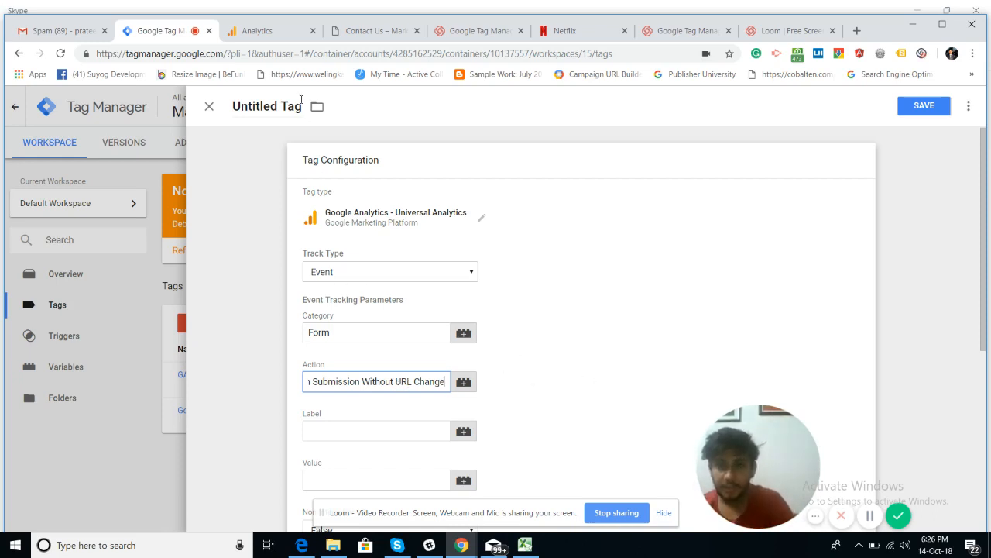
# Step: Check the Analytics real-time Events report twice, returning to the tag configuration each time
pyautogui.click(260, 35)
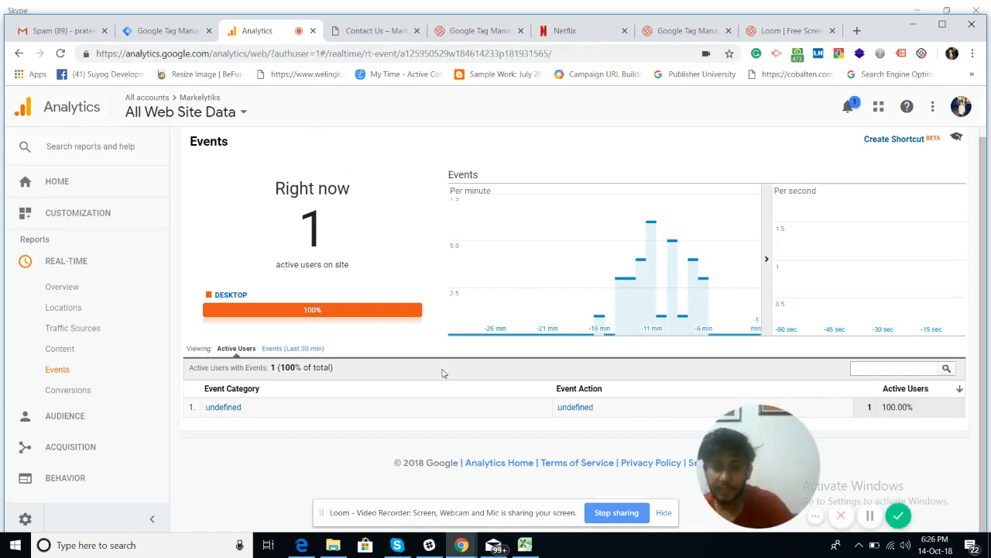
pyautogui.click(170, 35)
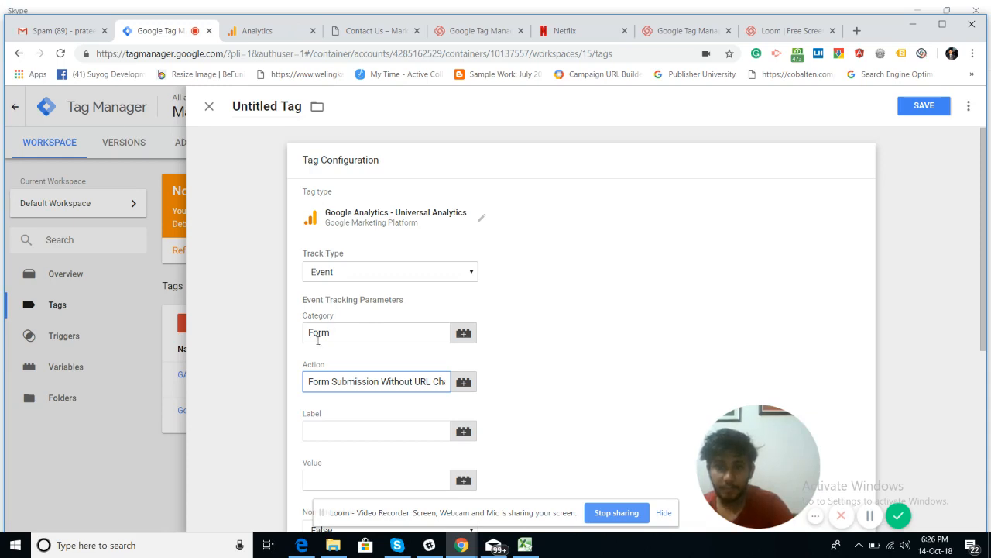
pyautogui.click(258, 32)
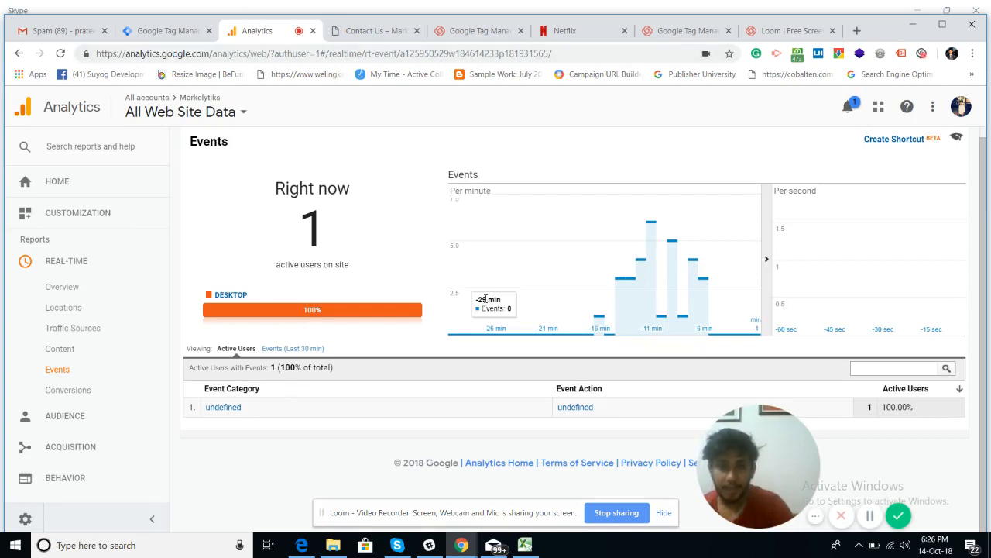
pyautogui.click(164, 31)
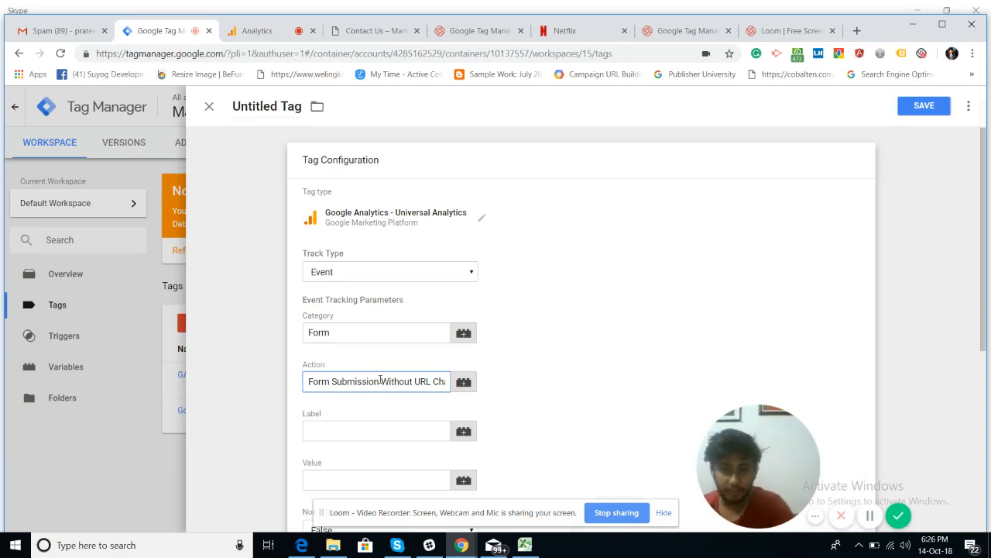
# Step: Enable overriding settings in this tag to reveal the Tracking ID field, without choosing a settings variable
pyautogui.scroll(-4, 597, 389)
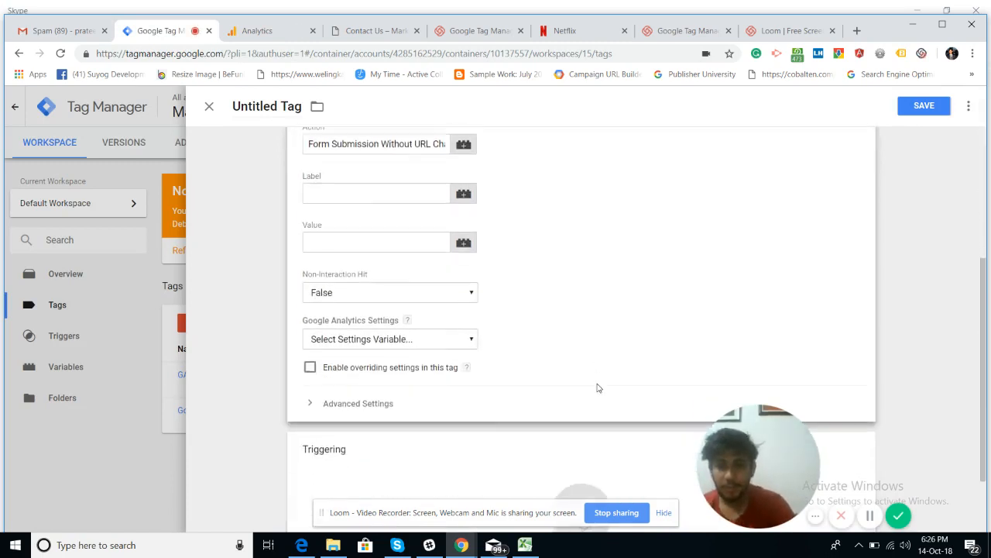
pyautogui.click(347, 256)
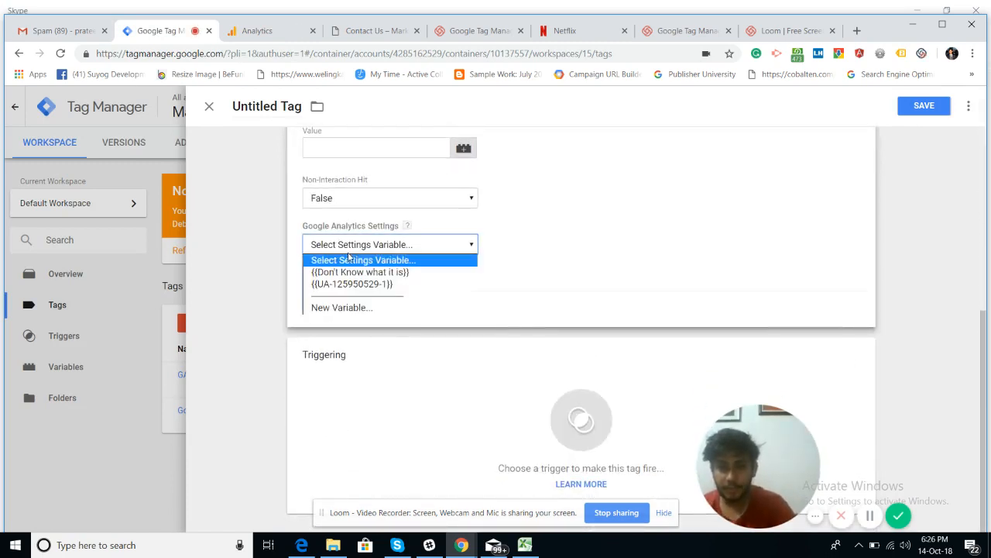
pyautogui.click(349, 259)
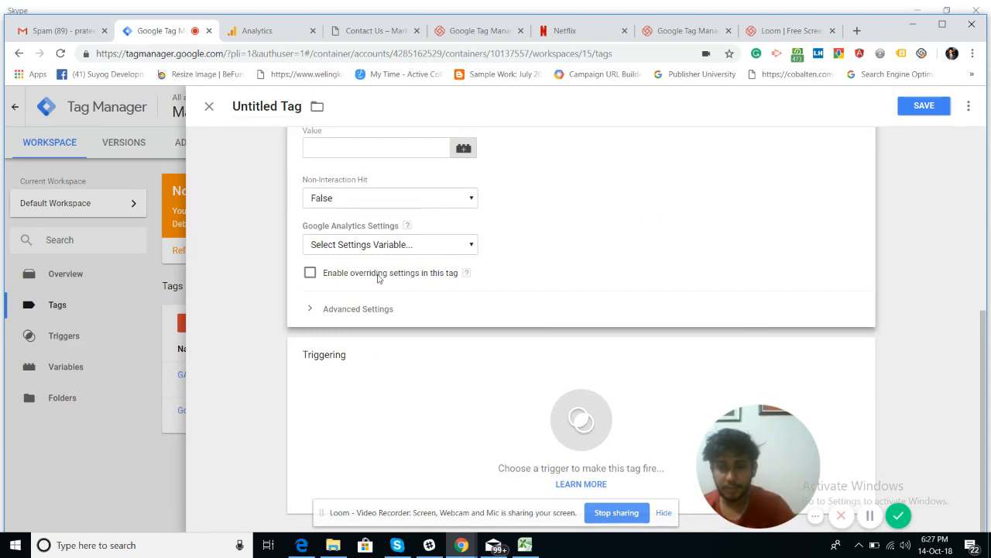
pyautogui.click(310, 276)
# Step: Clear a mistakenly pasted value from Tracking ID, leaving it blank, and view Analytics real-time events
pyautogui.click(357, 307)
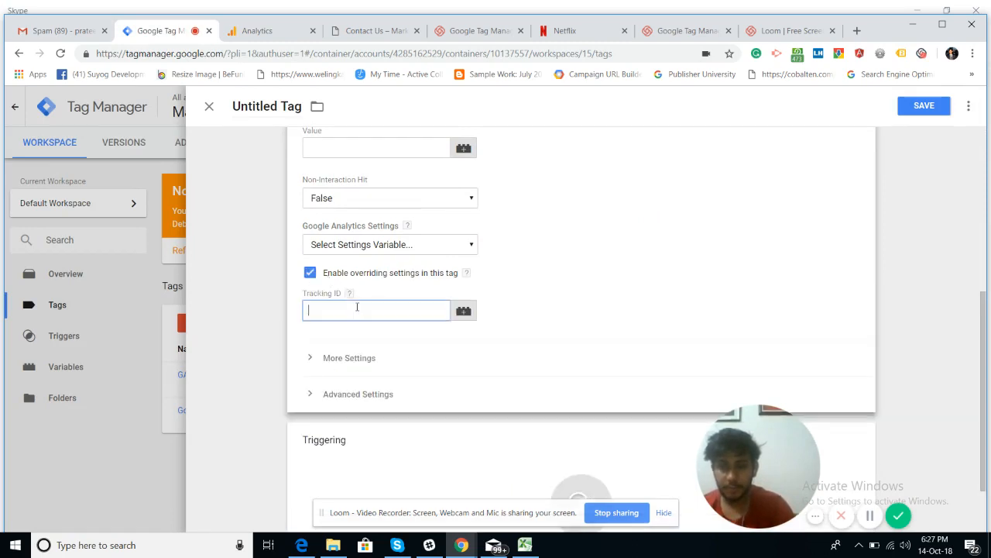
pyautogui.write('nf-field-16')
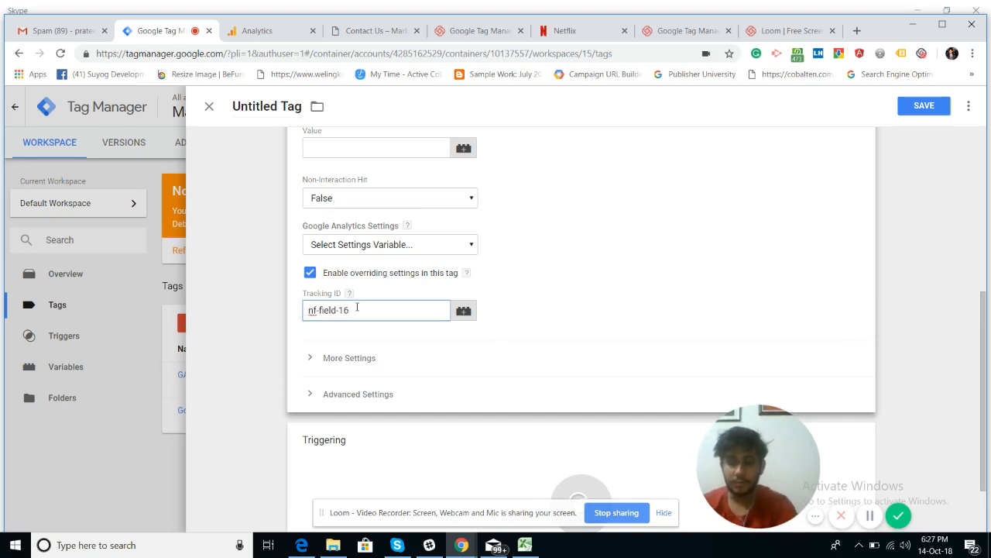
pyautogui.hotkey('ctrl', 'a')
pyautogui.press('BackSpace')
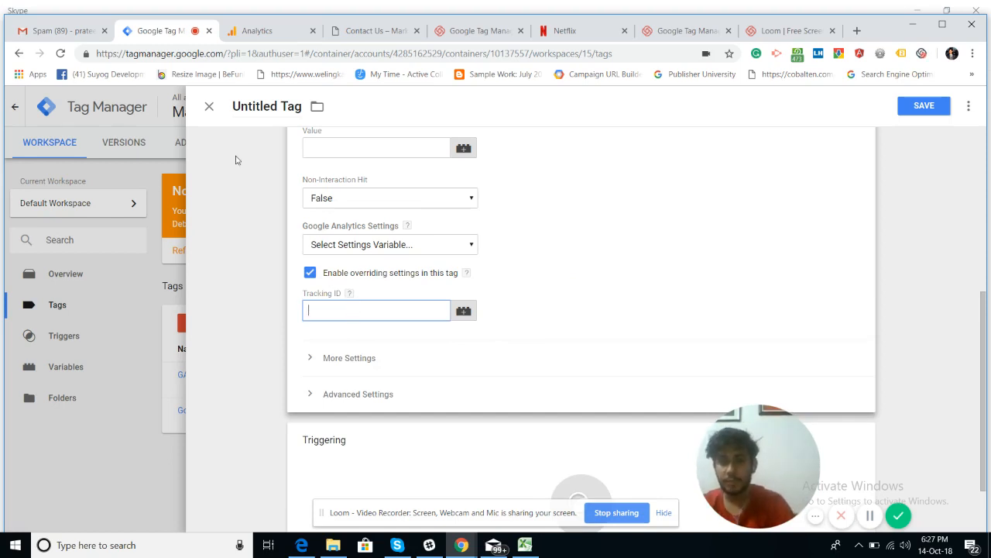
pyautogui.click(257, 31)
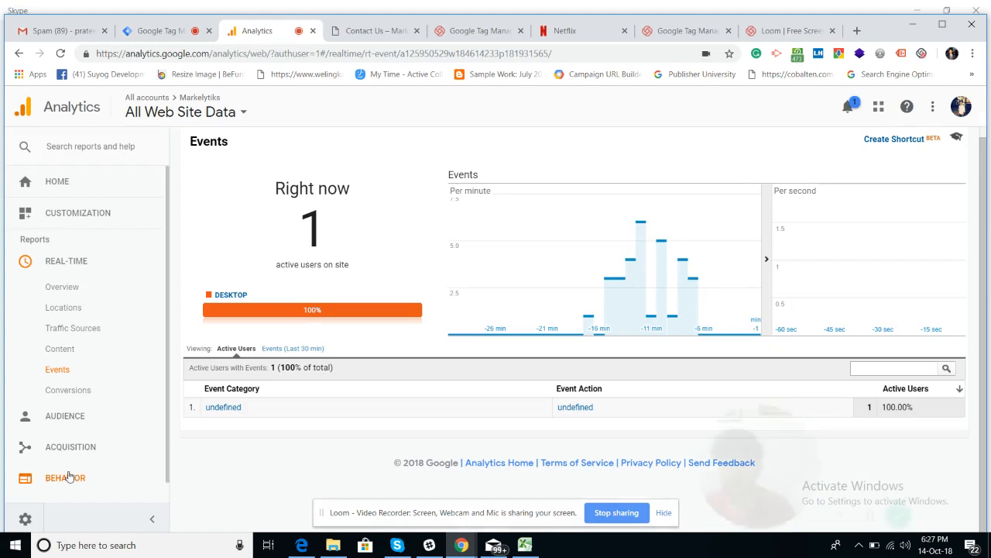
# Step: Copy the property's Tracking ID from Analytics Admin > Tracking Info > Tracking Code
pyautogui.click(24, 520)
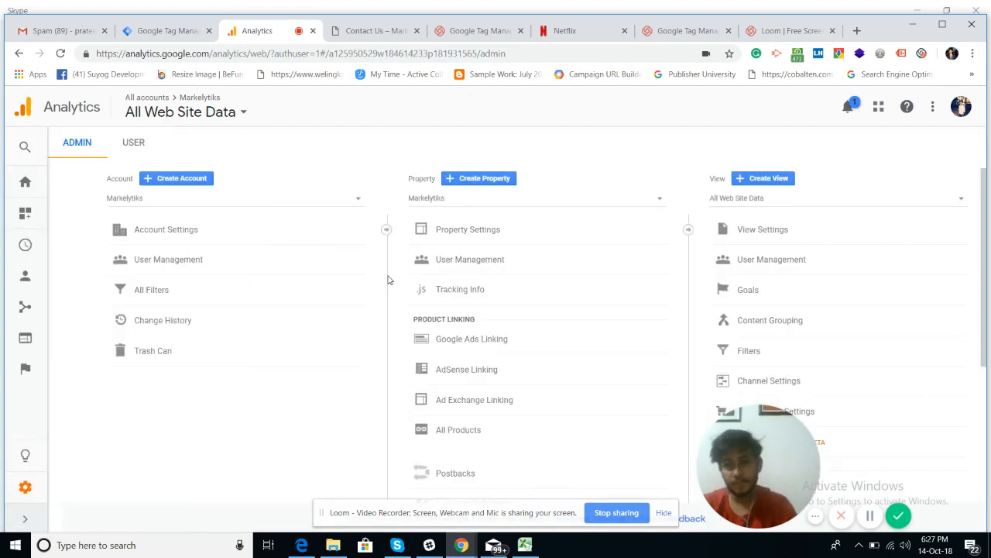
pyautogui.click(448, 299)
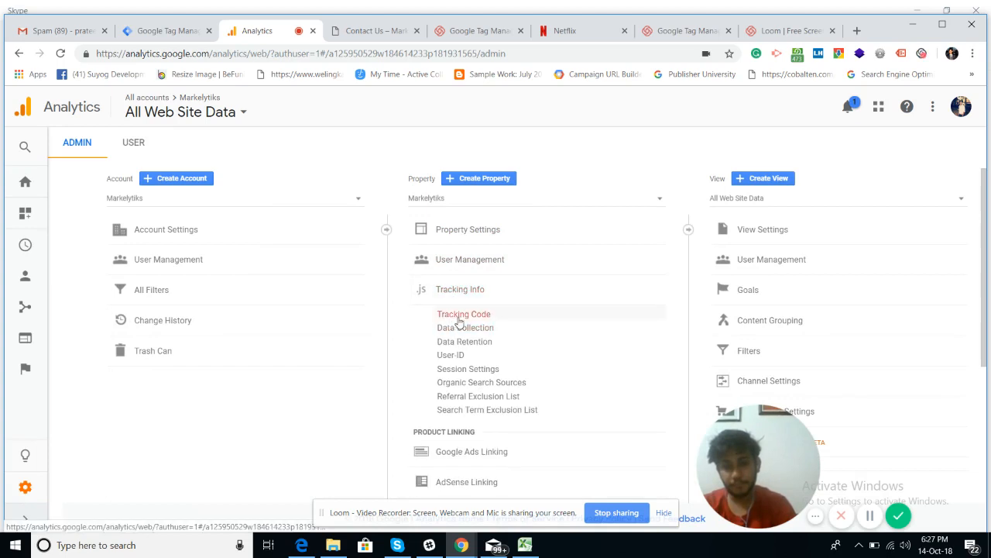
pyautogui.click(461, 317)
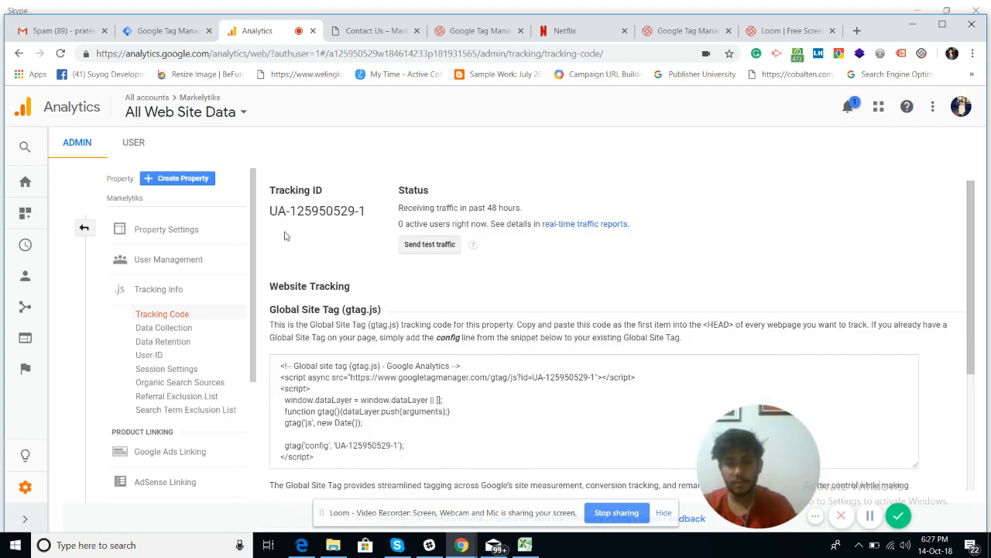
pyautogui.moveTo(270, 211); pyautogui.dragTo(380, 213)
pyautogui.hotkey('ctrl', 'c')
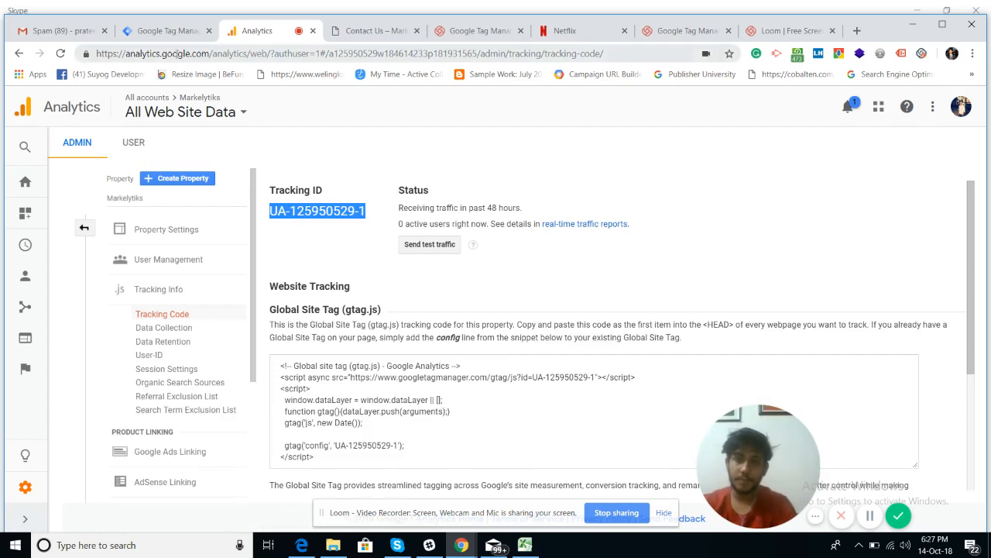
pyautogui.click(147, 31)
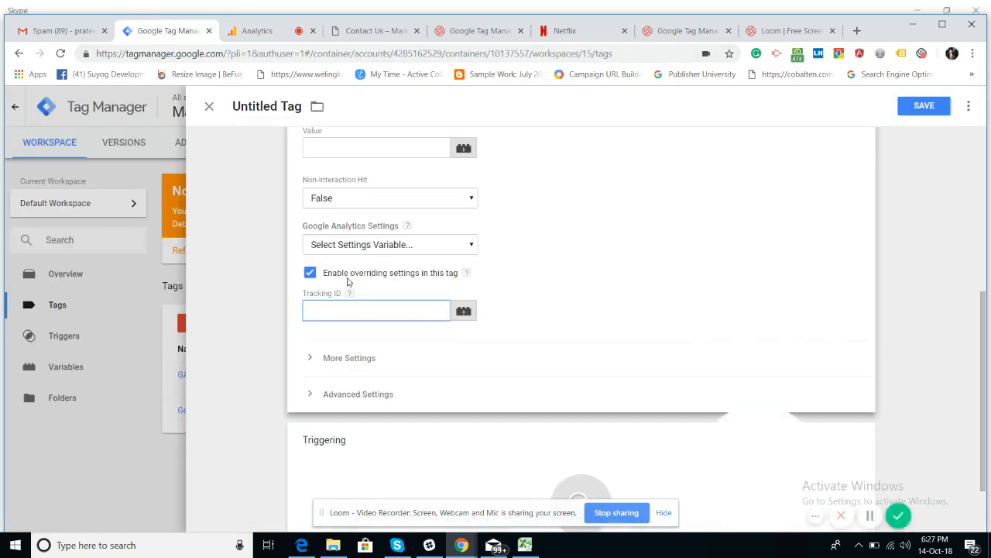
# Step: Paste the copied Tracking ID and rename the tag 'GA - Event - Form Submission without URL Change'
pyautogui.hotkey('ctrl', 'v')
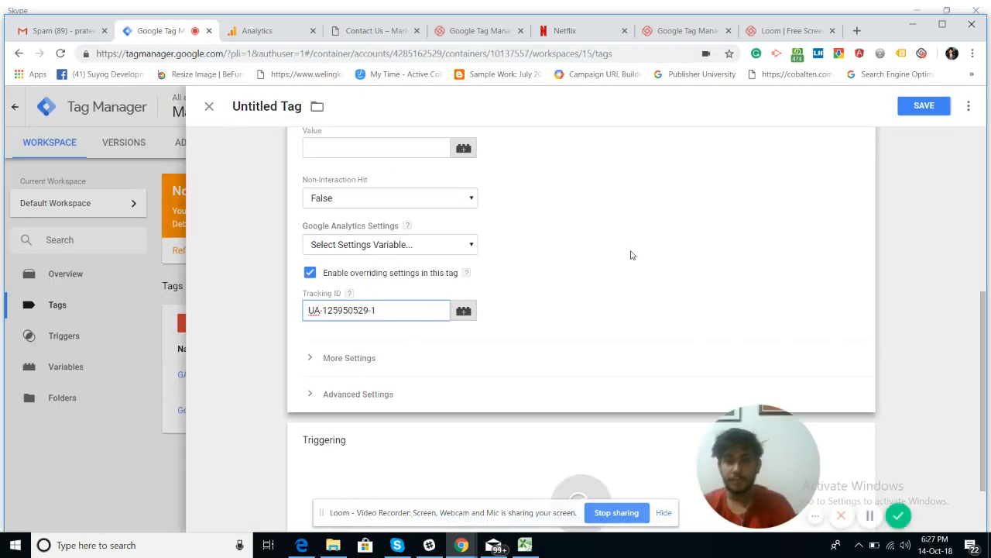
pyautogui.click(286, 106)
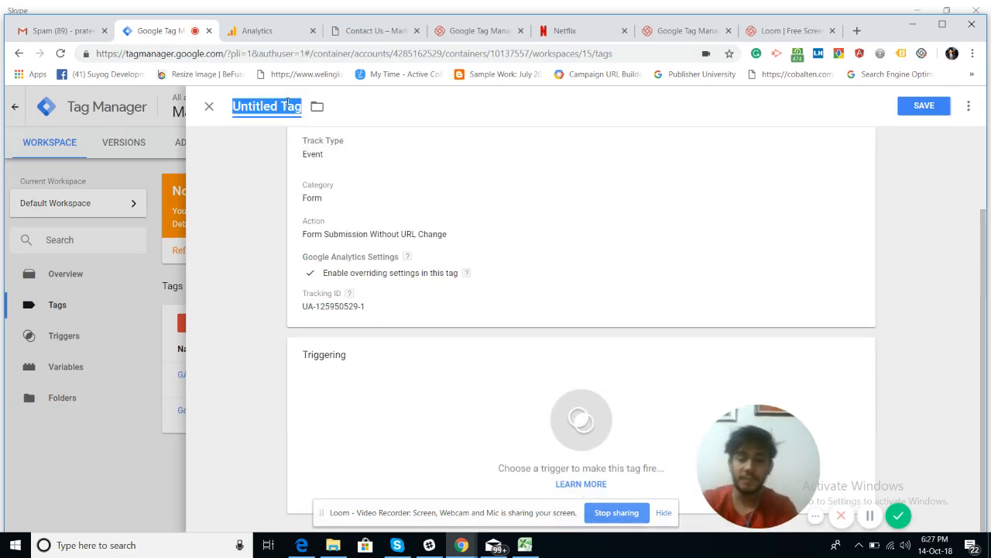
pyautogui.write('G')
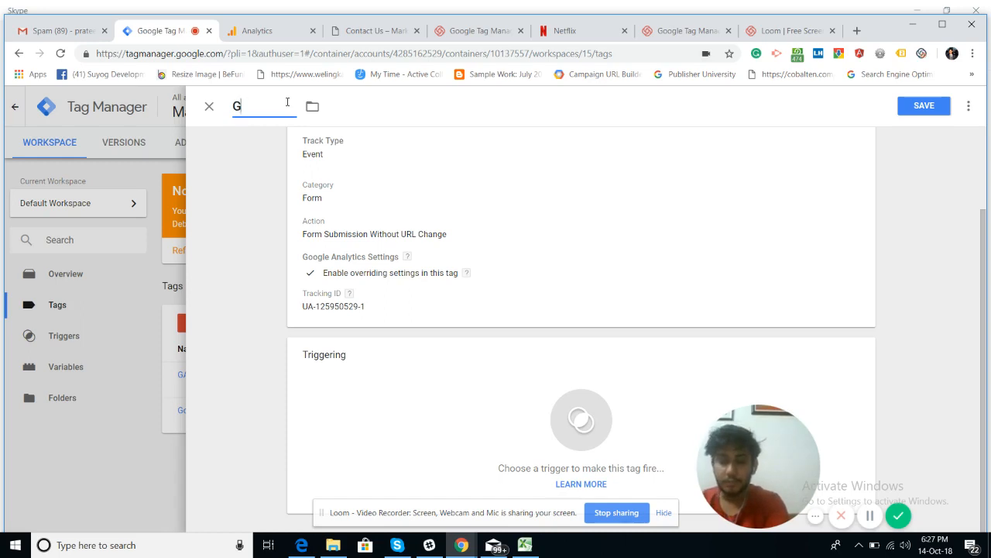
pyautogui.write('A -')
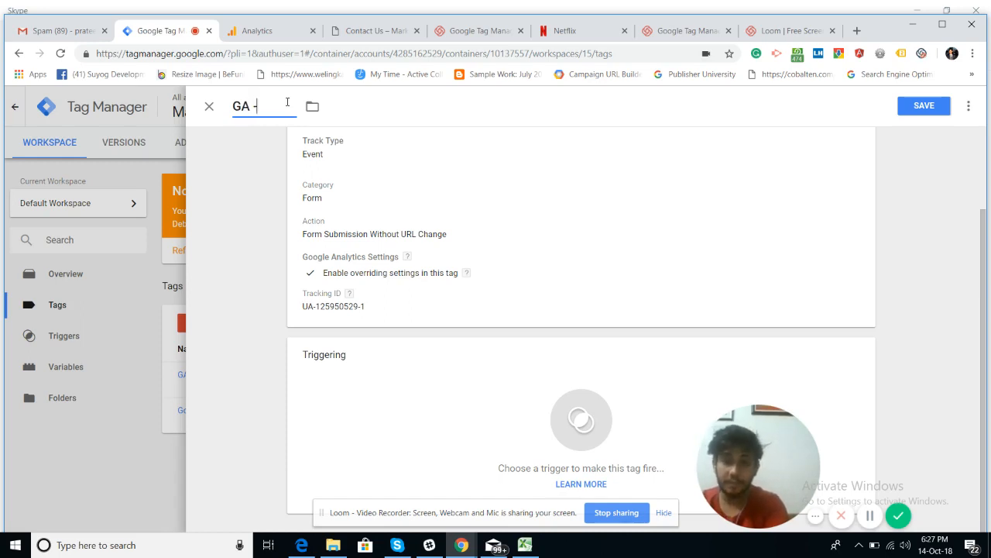
pyautogui.write(' Ene')
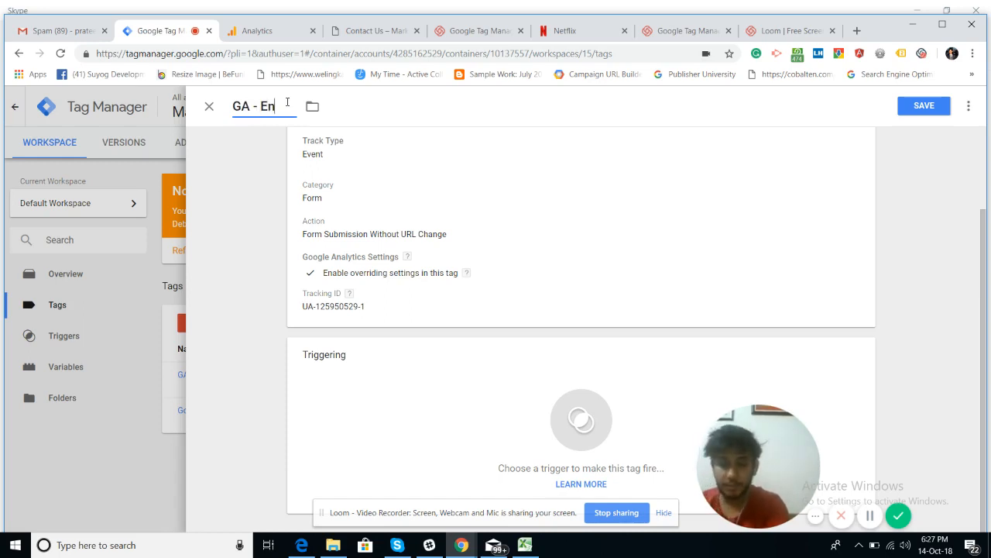
pyautogui.press('BackSpace')
pyautogui.press('BackSpace')
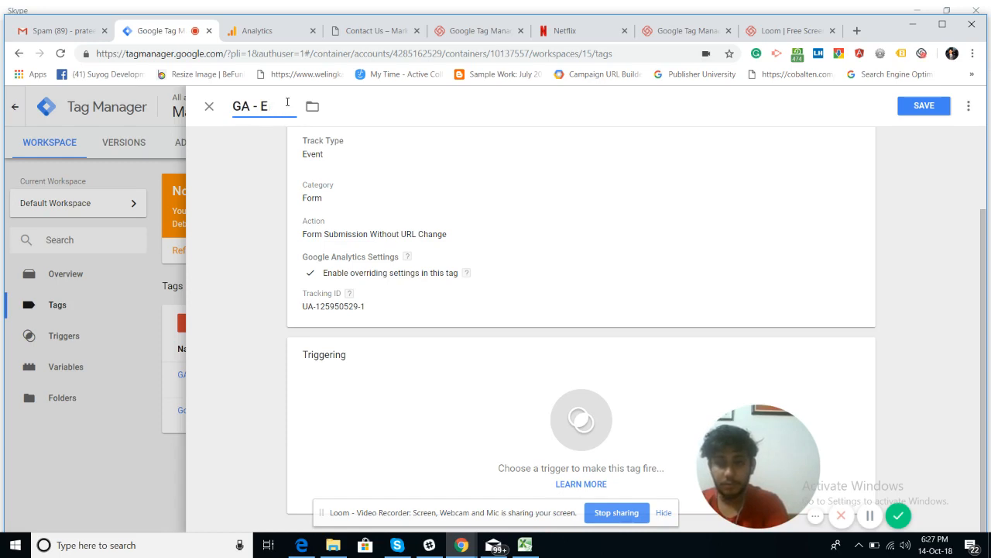
pyautogui.write('vent -')
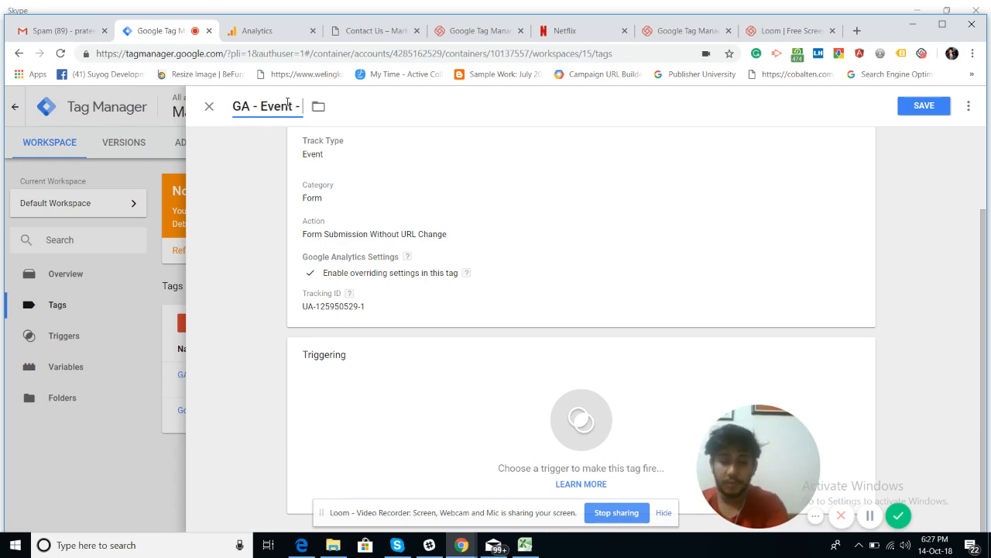
pyautogui.write(' Form Sub')
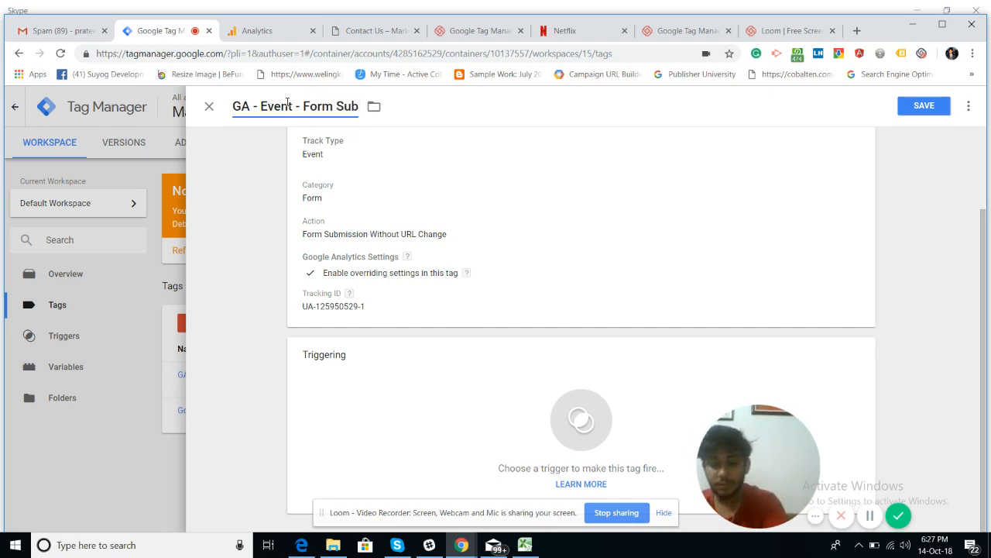
pyautogui.write('mission wi')
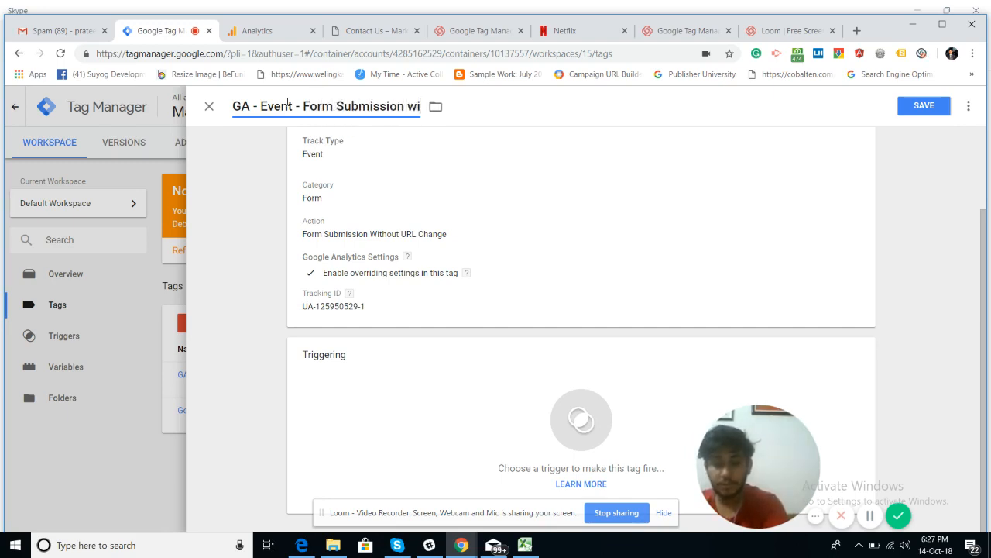
pyautogui.write('thout U')
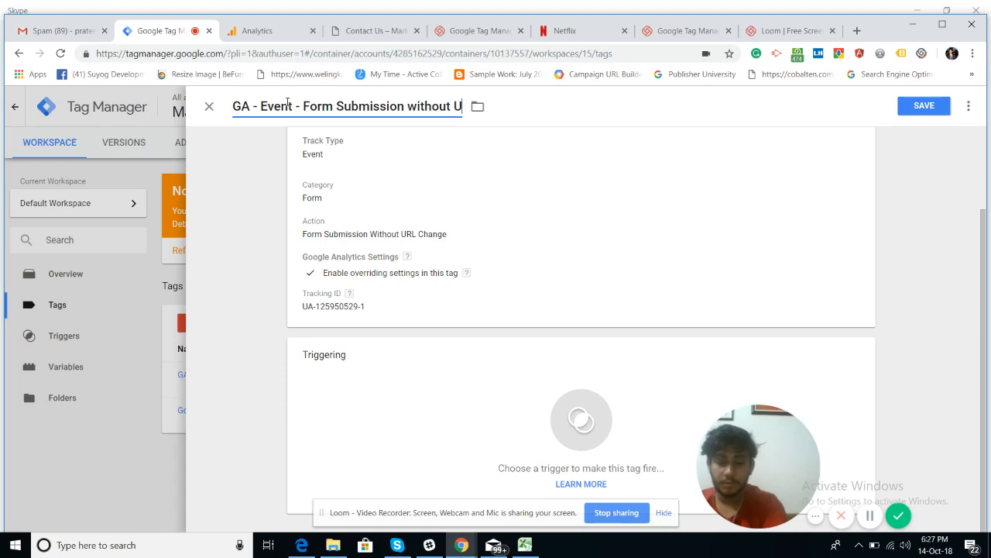
pyautogui.write('RL Chang')
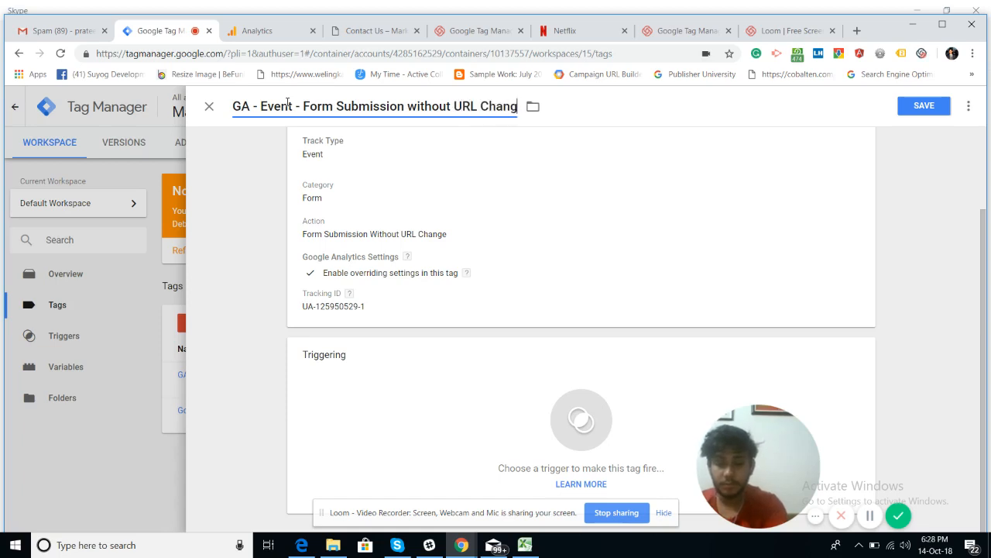
pyautogui.write('e')
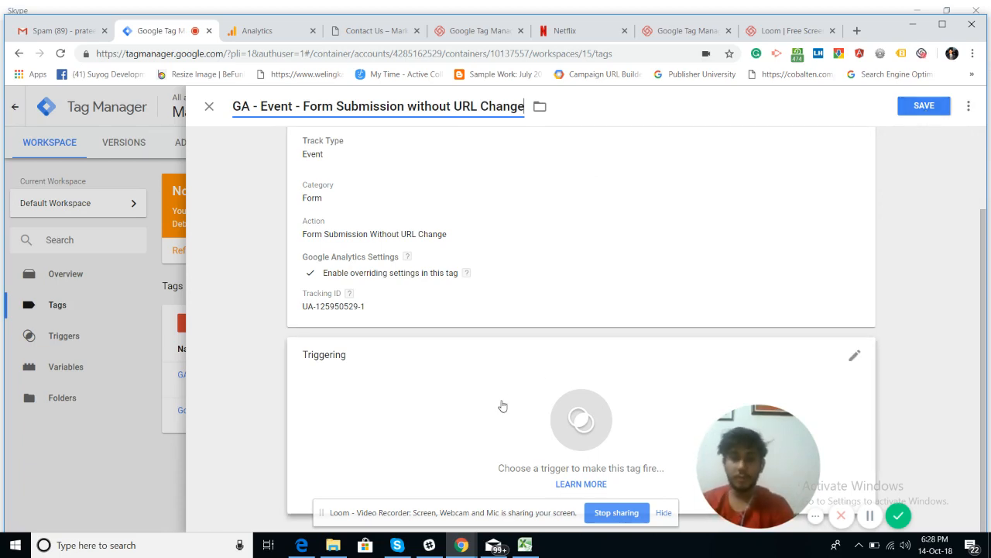
pyautogui.scroll(2, 529, 250)
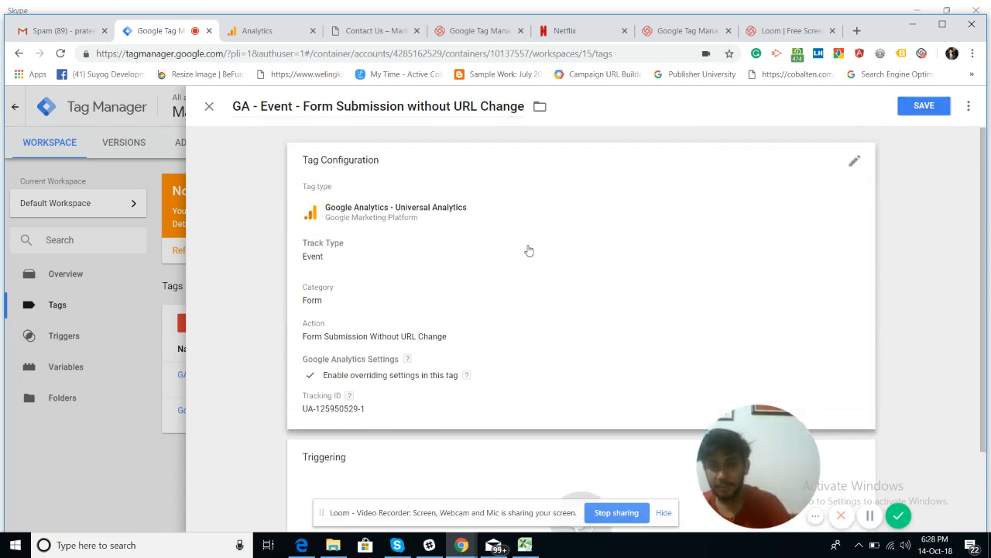
pyautogui.scroll(-2, 529, 250)
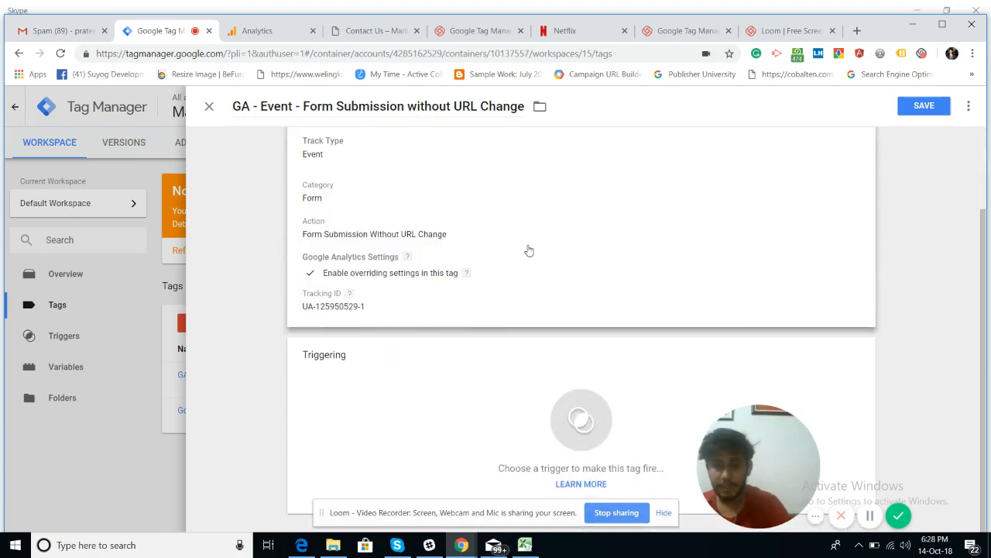
# Step: Set the tag's trigger to 'Form Submission without URL Change' and save it
pyautogui.click(499, 382)
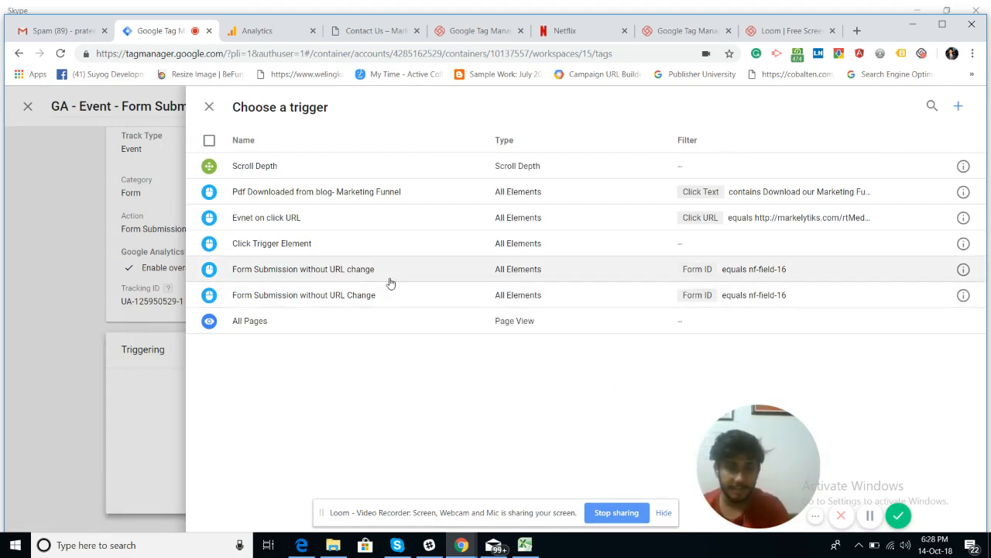
pyautogui.click(468, 303)
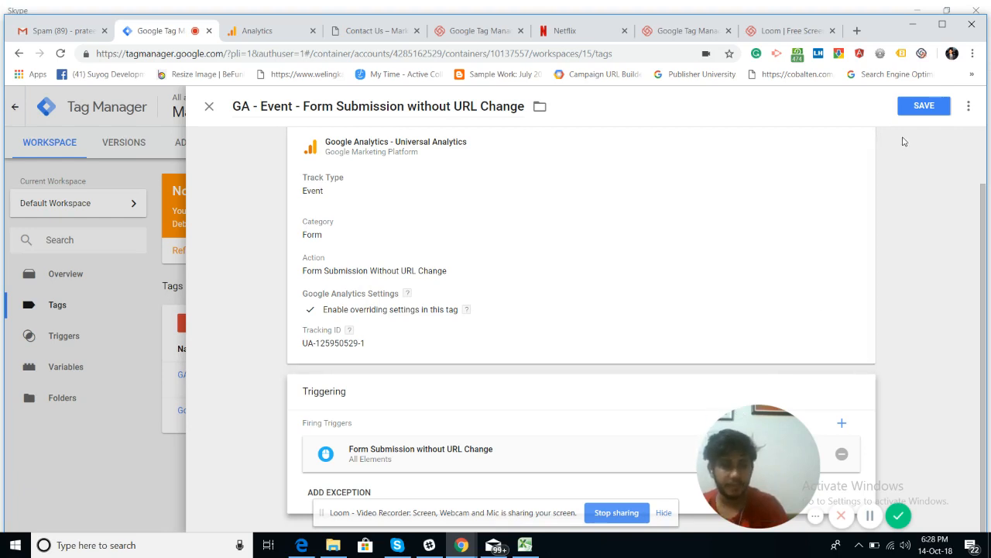
pyautogui.click(914, 112)
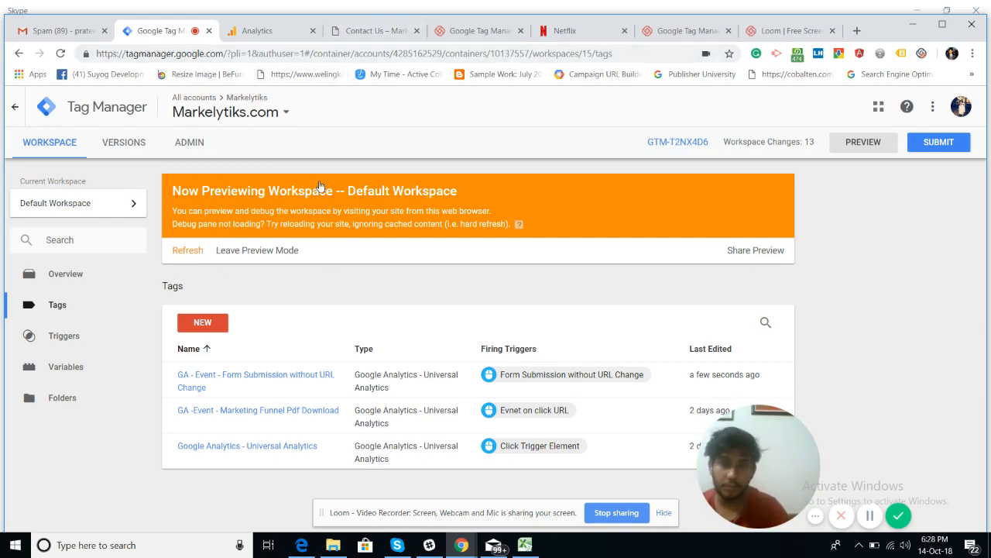
# Step: Reload the Contact Us page, review the refreshed GTM debug pane, and return to Tag Manager
pyautogui.click(376, 31)
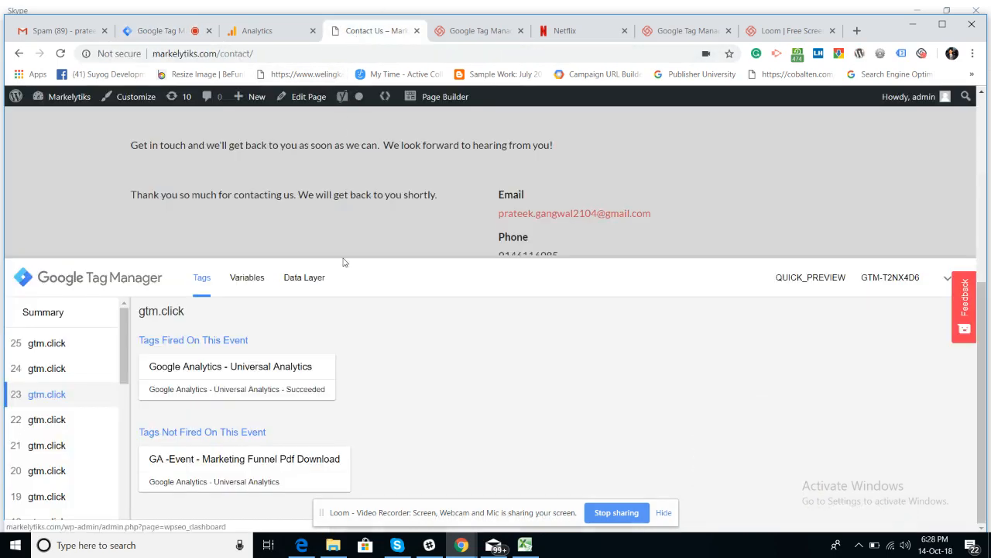
pyautogui.click(61, 55)
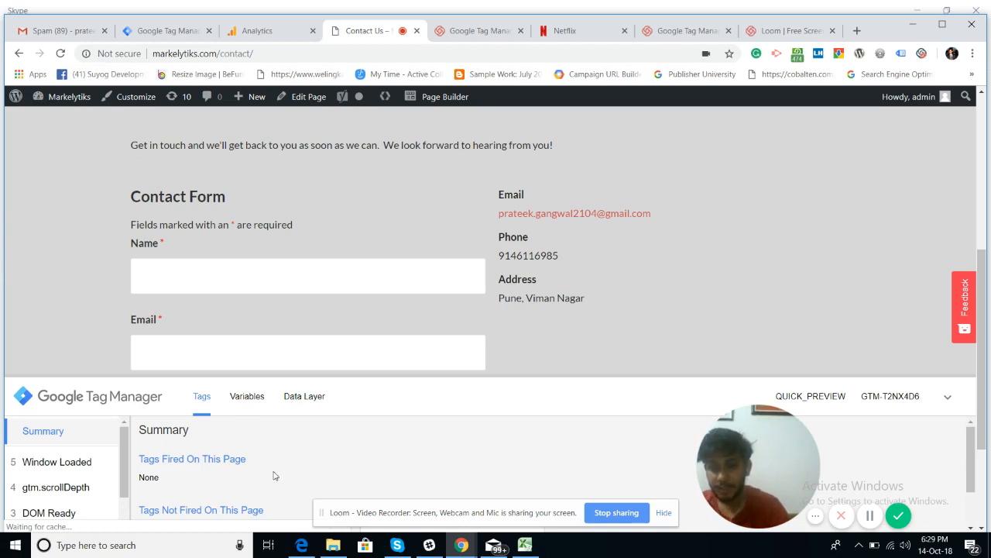
pyautogui.scroll(-1, 275, 474)
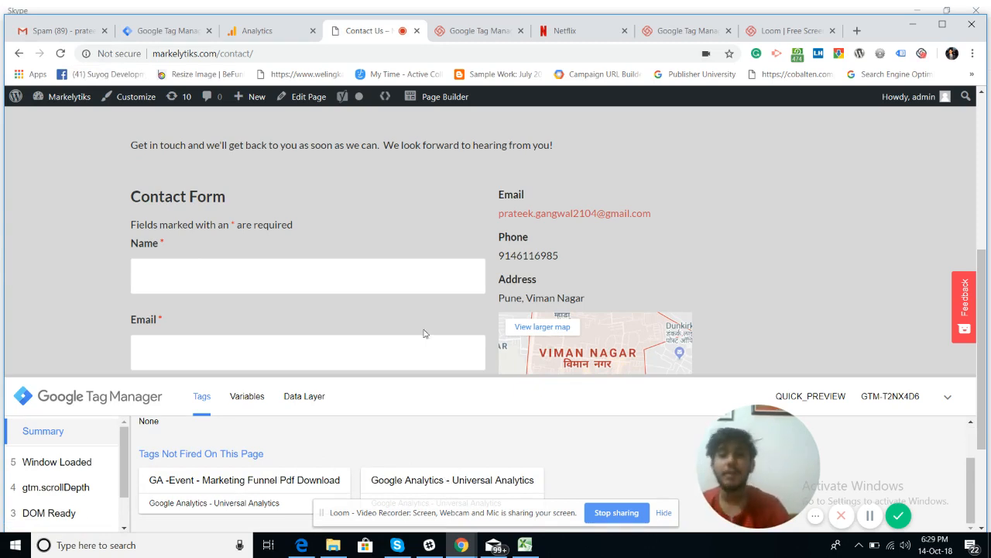
pyautogui.click(159, 39)
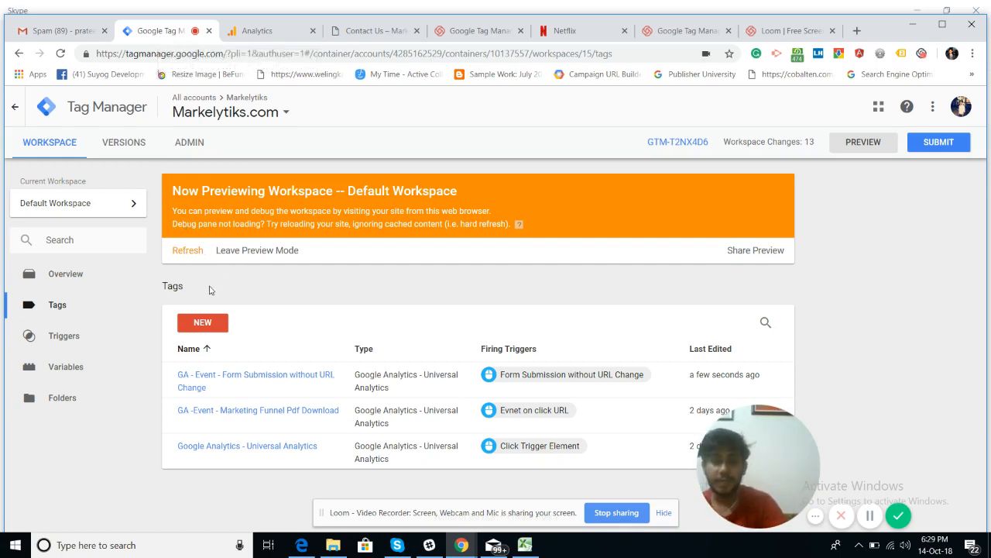
# Step: Refresh the Now Previewing workspace with the saved tag and return to the Contact Us page
pyautogui.click(186, 252)
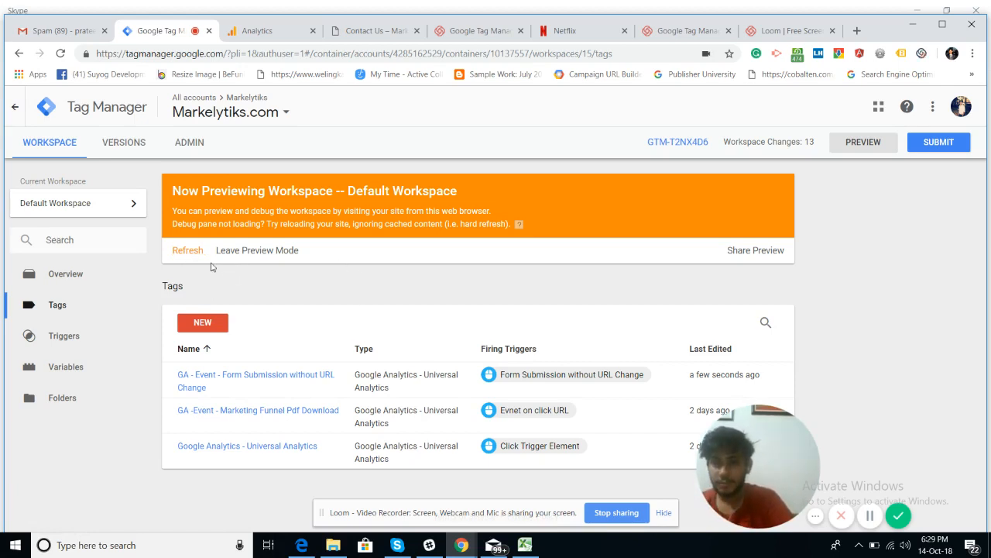
pyautogui.click(177, 250)
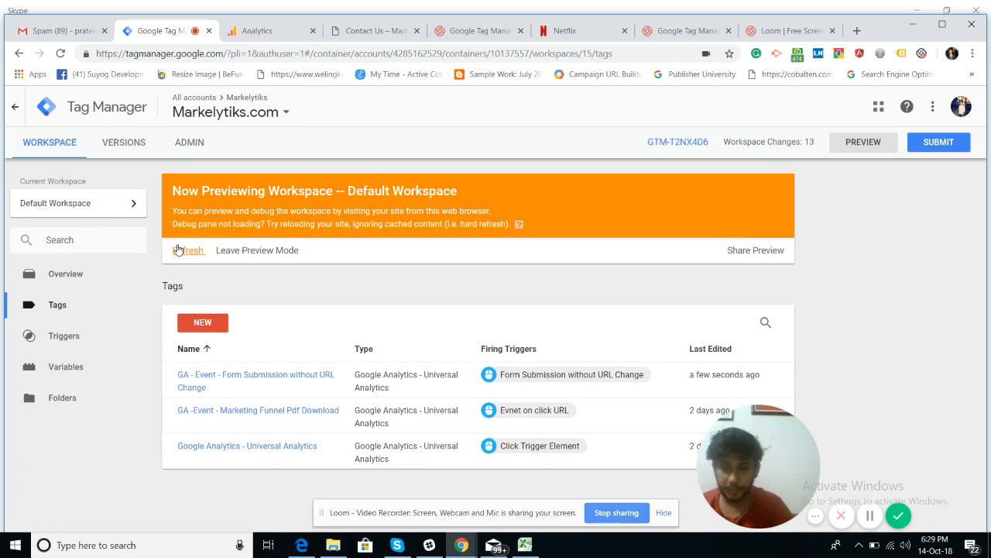
pyautogui.click(369, 30)
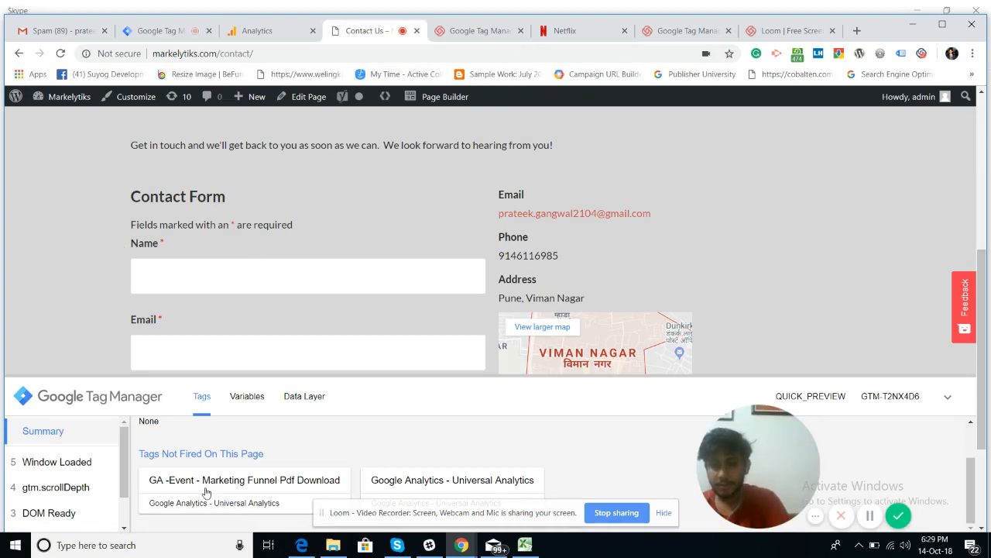
# Step: Reload the Contact Us page and scroll the debug pane down to Tags Not Fired
pyautogui.scroll(-1, 206, 473)
pyautogui.scroll(-3, 206, 473)
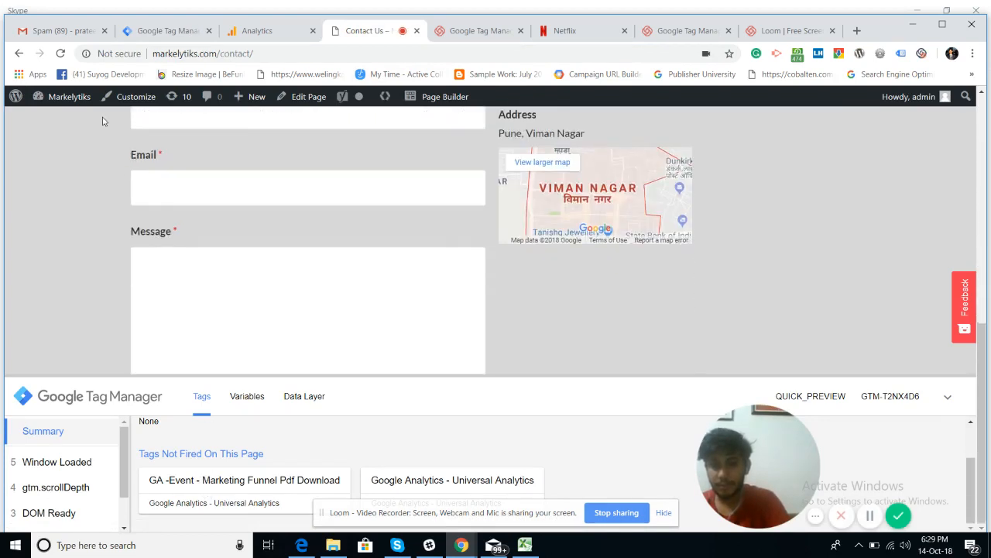
pyautogui.click(59, 53)
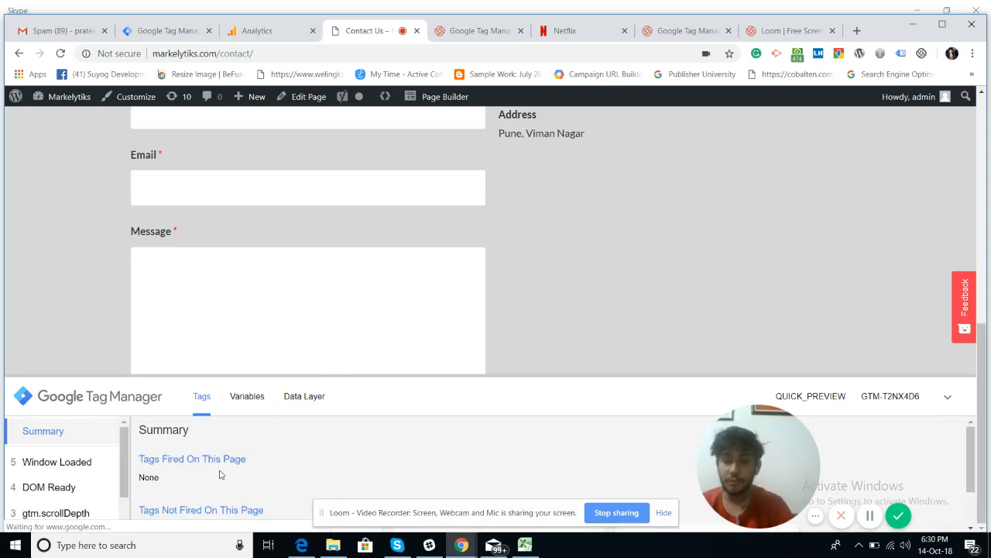
pyautogui.scroll(-1, 220, 471)
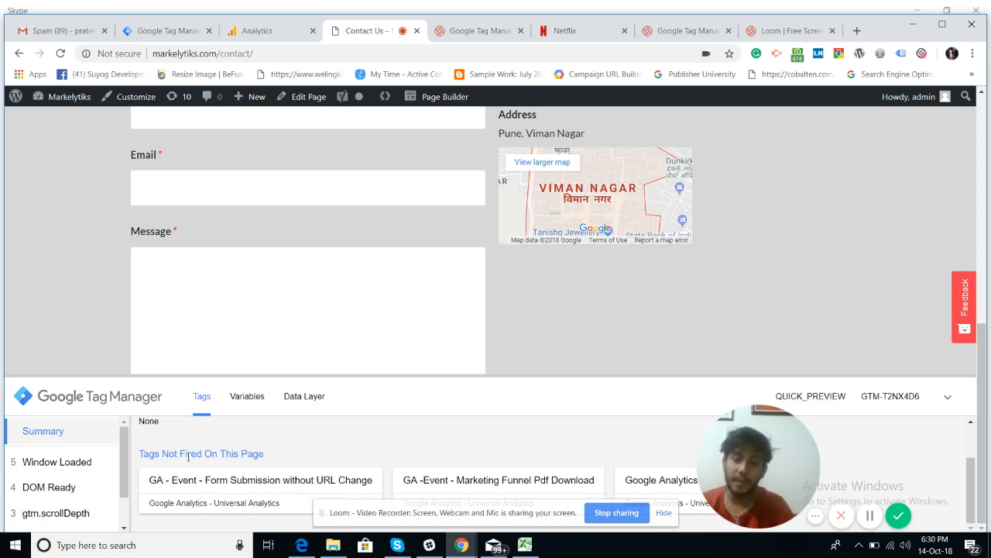
pyautogui.click(255, 35)
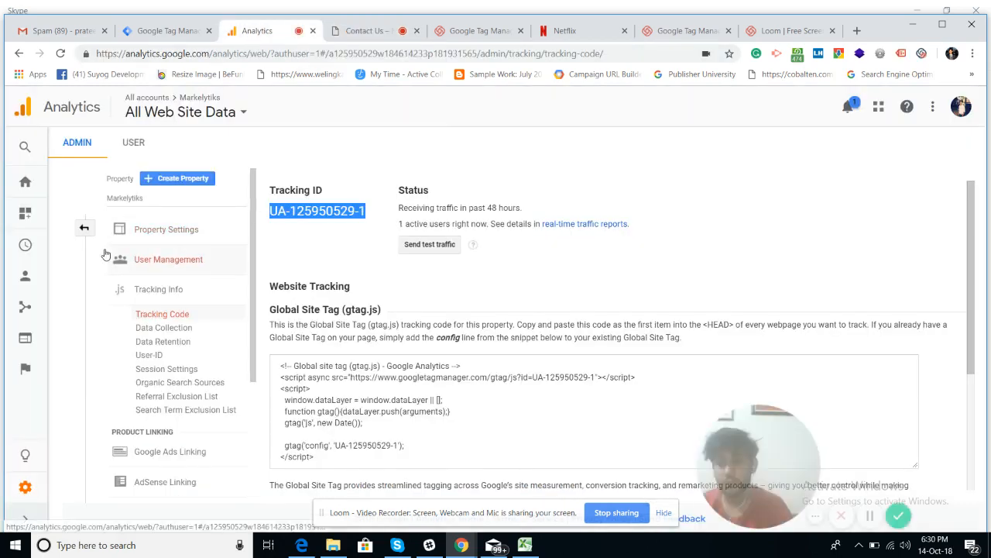
# Step: Go from Analytics Home to Real-Time > Events, then back to the Contact Us page
pyautogui.click(27, 185)
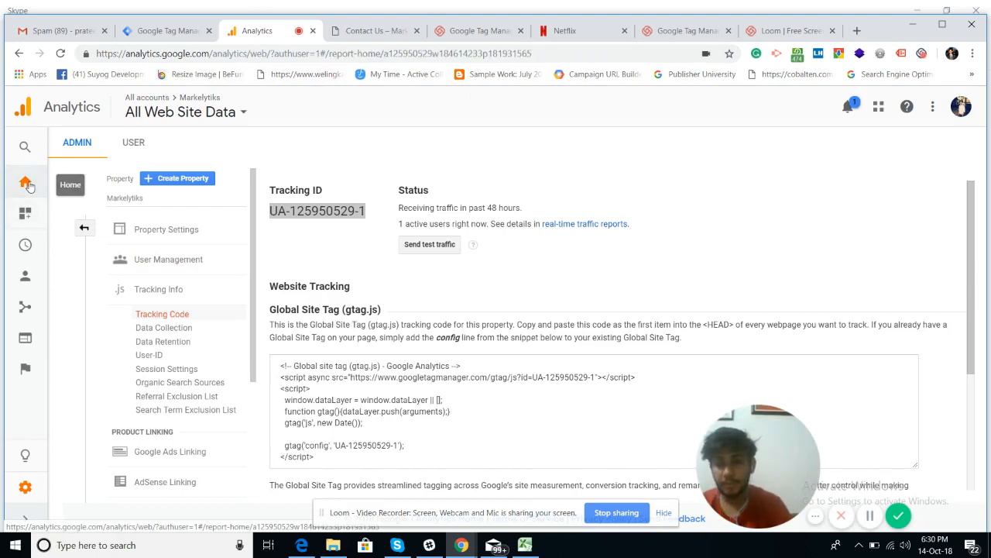
pyautogui.click(27, 184)
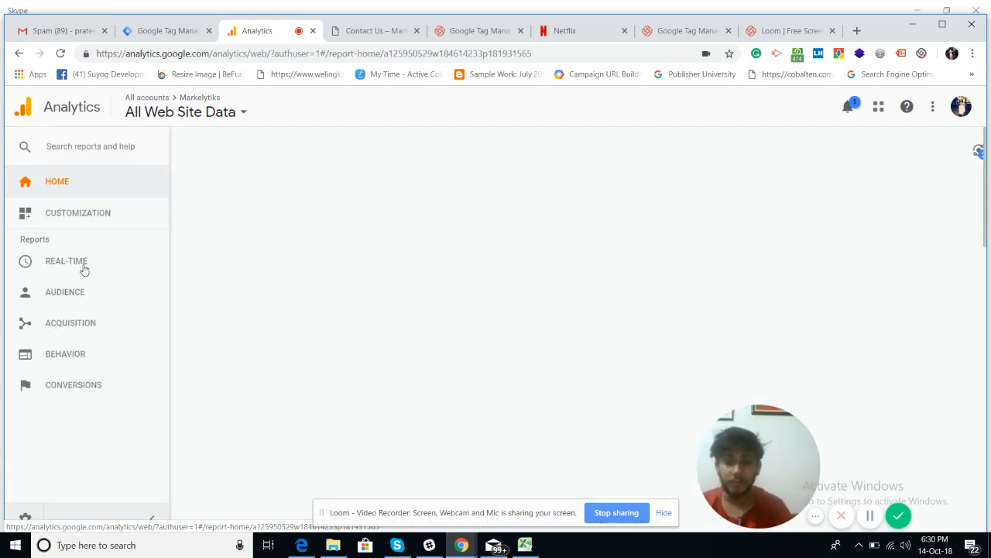
pyautogui.click(85, 270)
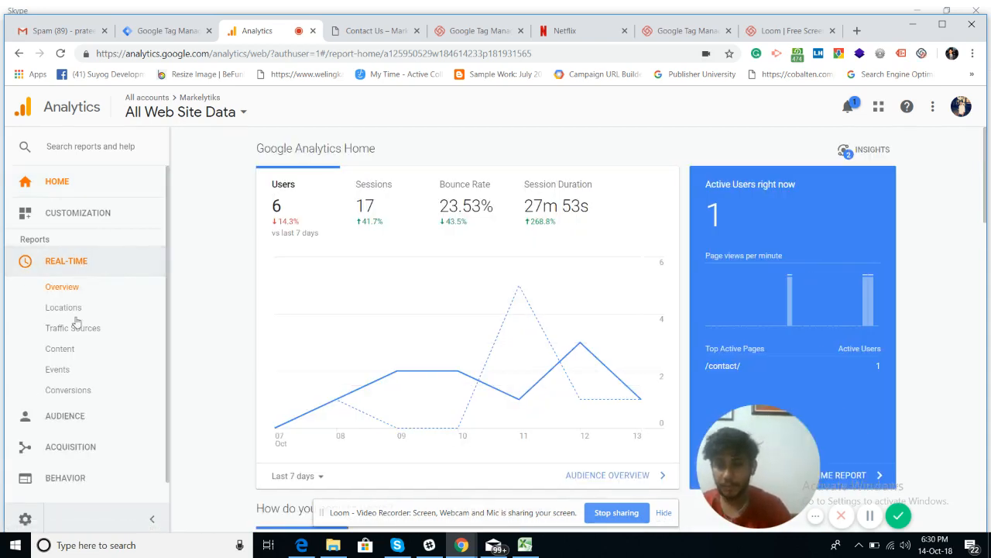
pyautogui.click(66, 371)
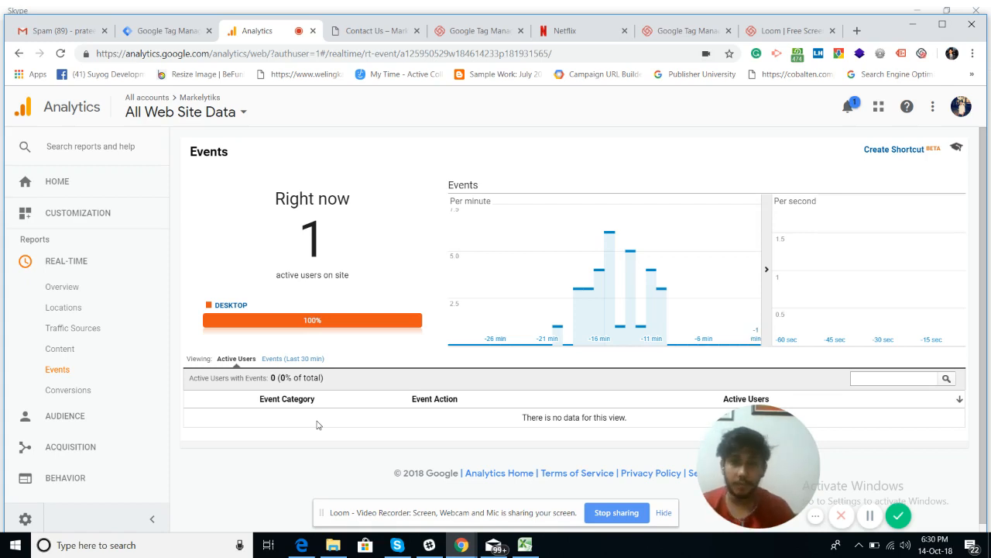
pyautogui.click(364, 37)
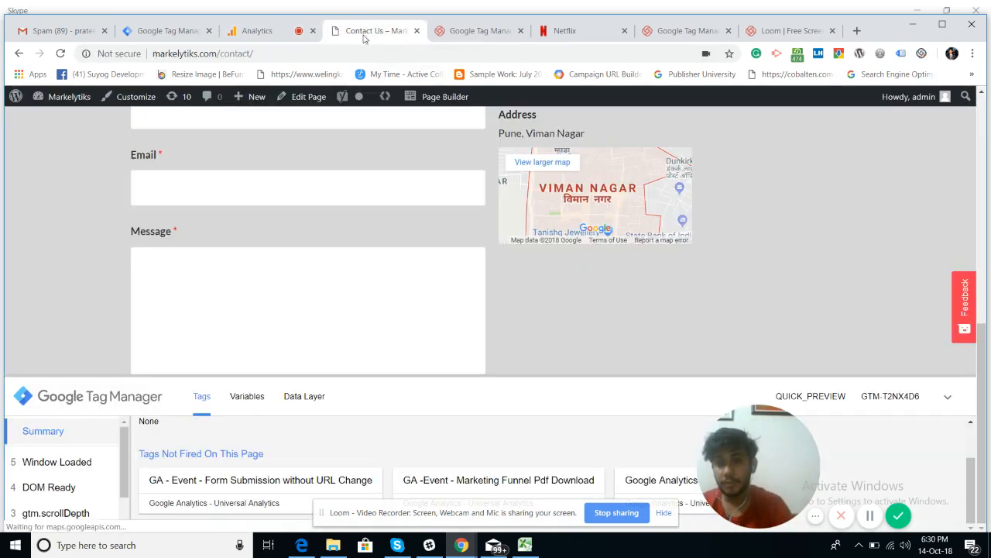
# Step: Fill the contact form's Name and Email fields with the contact's name and e-mail address
pyautogui.scroll(2, 201, 186)
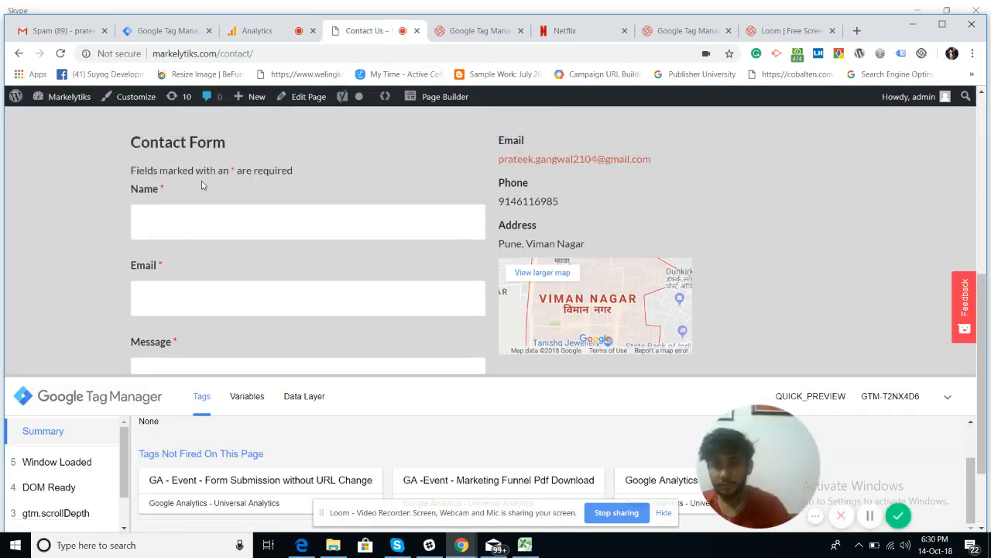
pyautogui.scroll(-2, 203, 184)
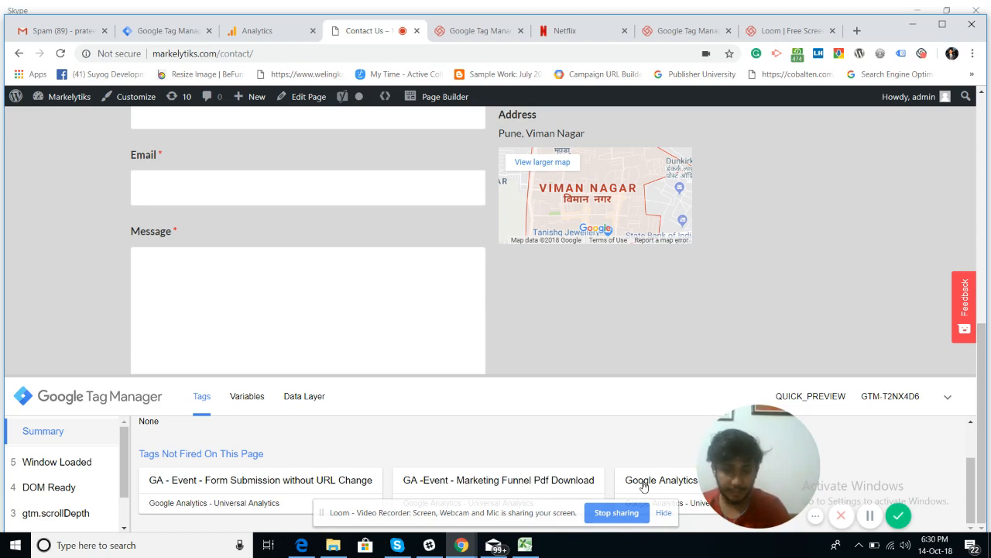
pyautogui.scroll(1, 506, 450)
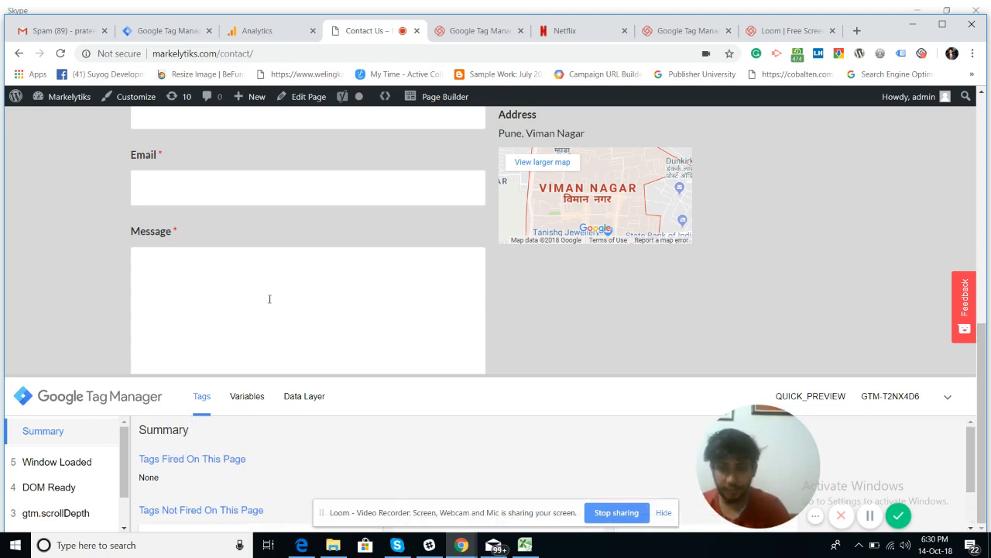
pyautogui.click(94, 285)
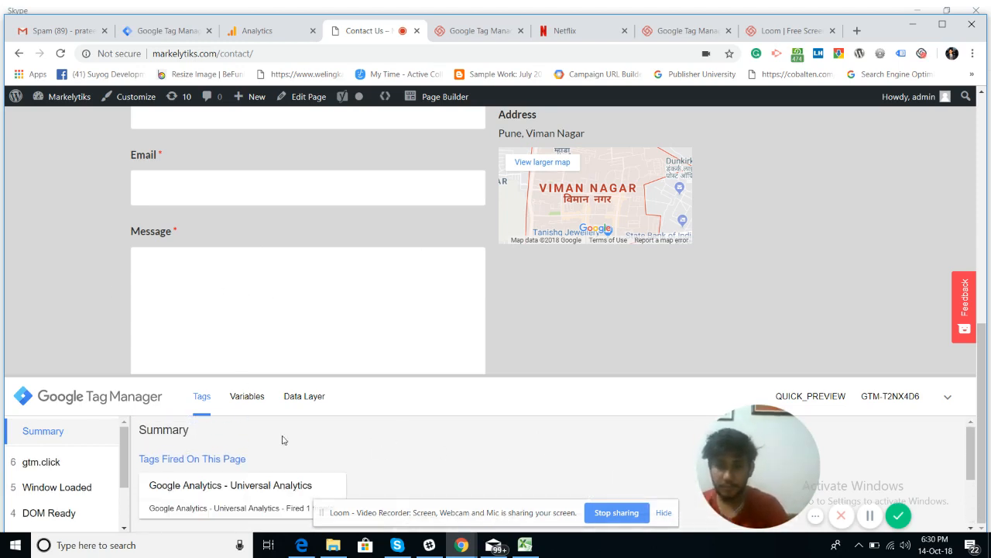
pyautogui.scroll(-2, 338, 460)
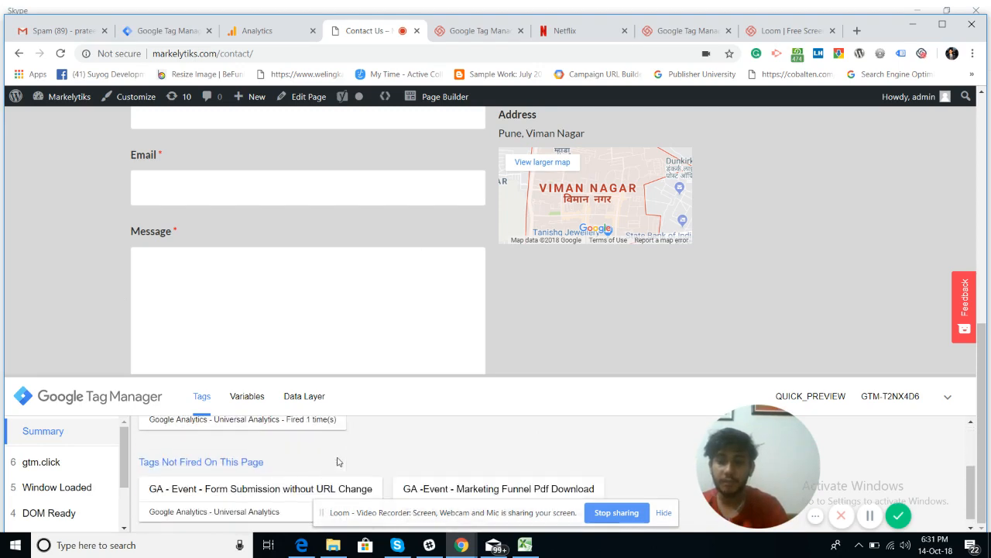
pyautogui.scroll(2, 337, 462)
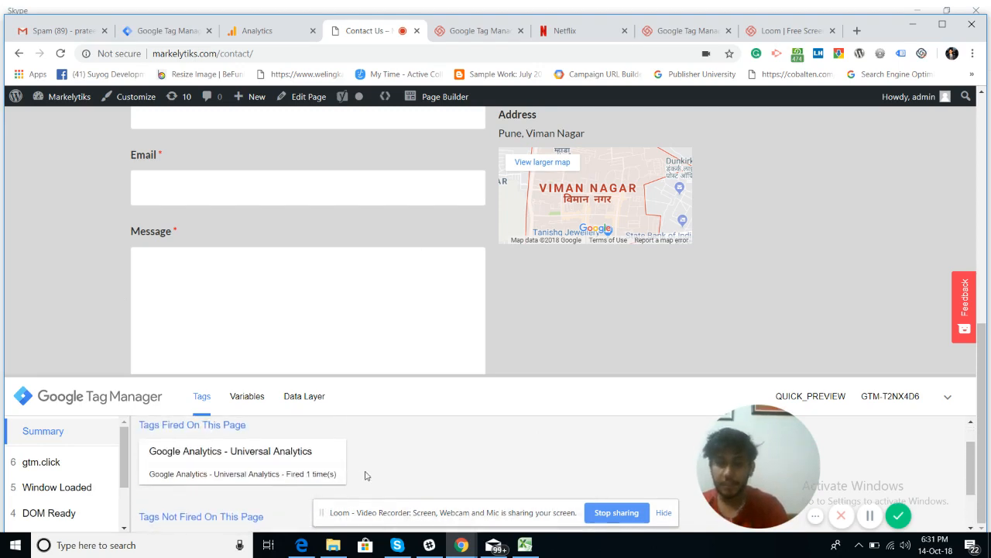
pyautogui.scroll(-2, 365, 472)
pyautogui.scroll(2, 366, 475)
pyautogui.scroll(2, 315, 232)
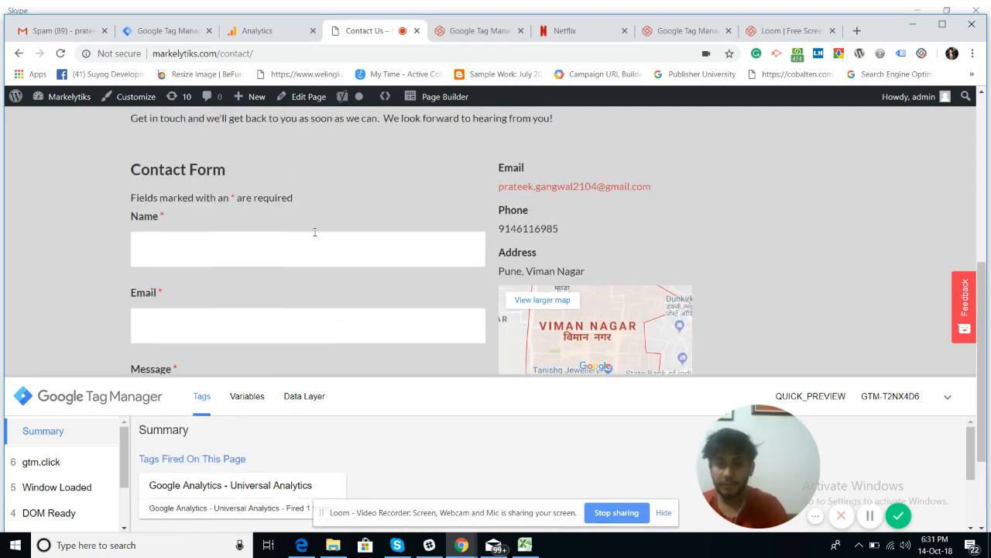
pyautogui.click(261, 248)
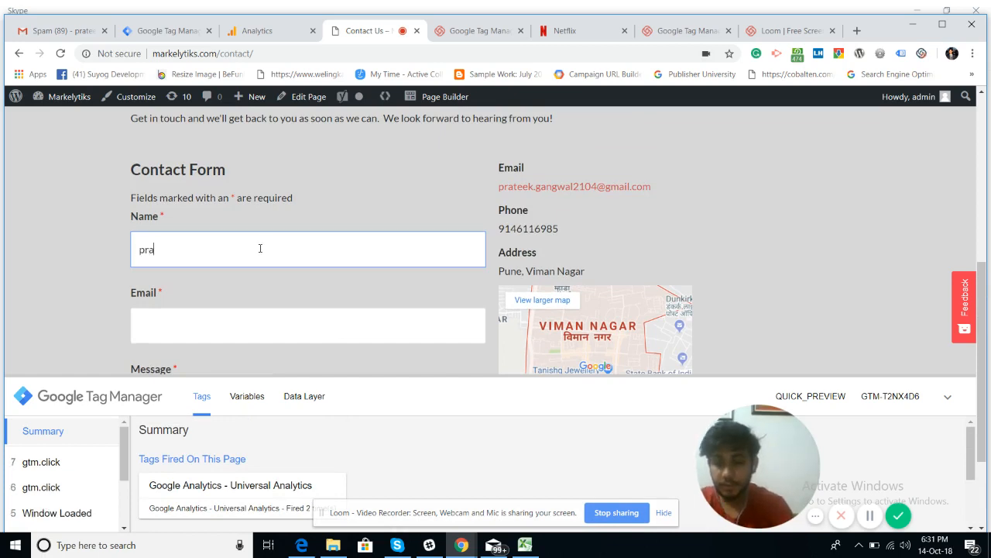
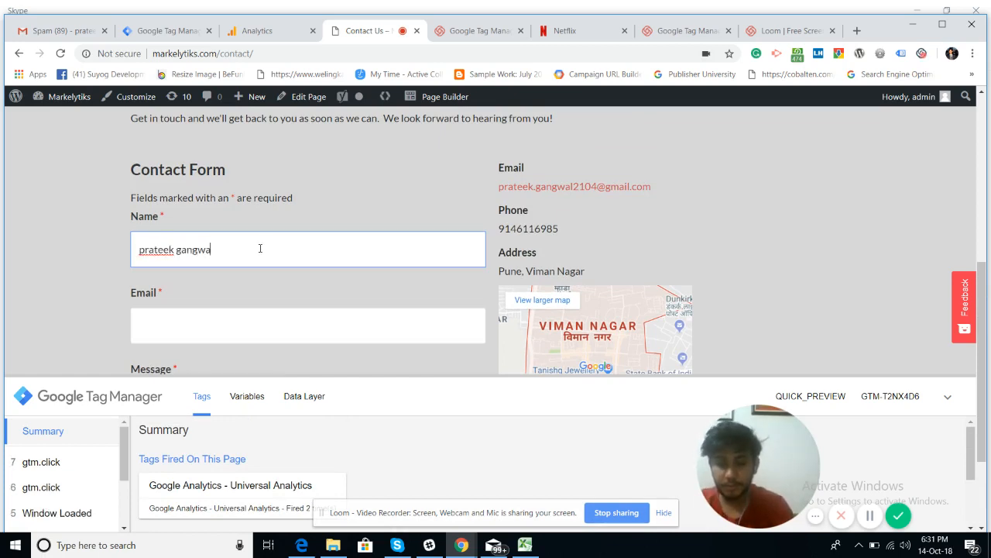
pyautogui.press('Tab')
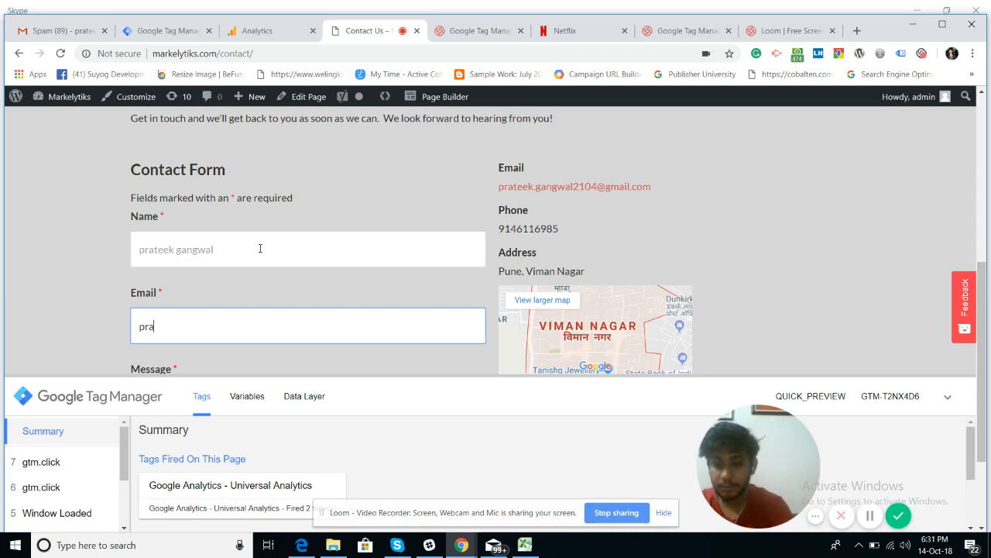
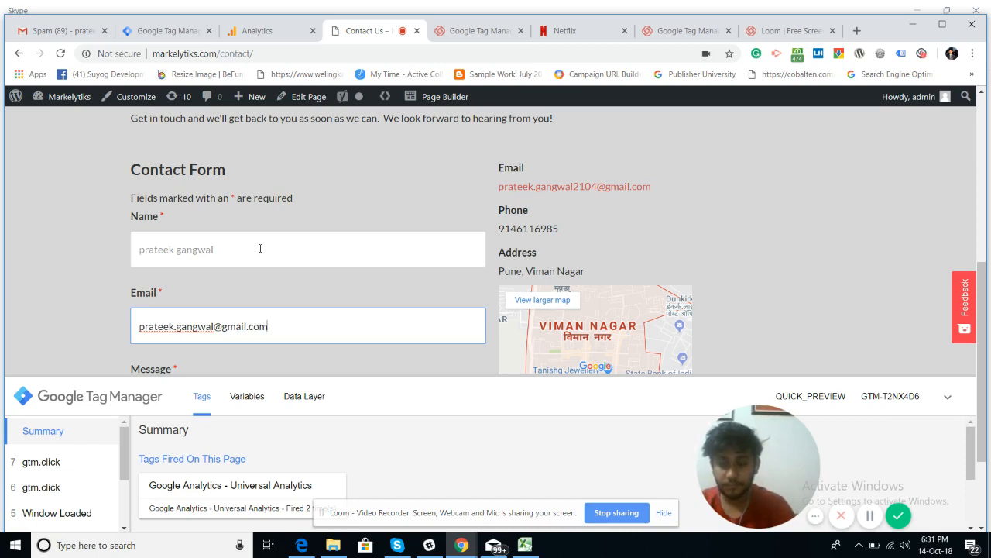
# Step: Send the contact form with message 'test 102' and get the thank-you message
pyautogui.press('Return')
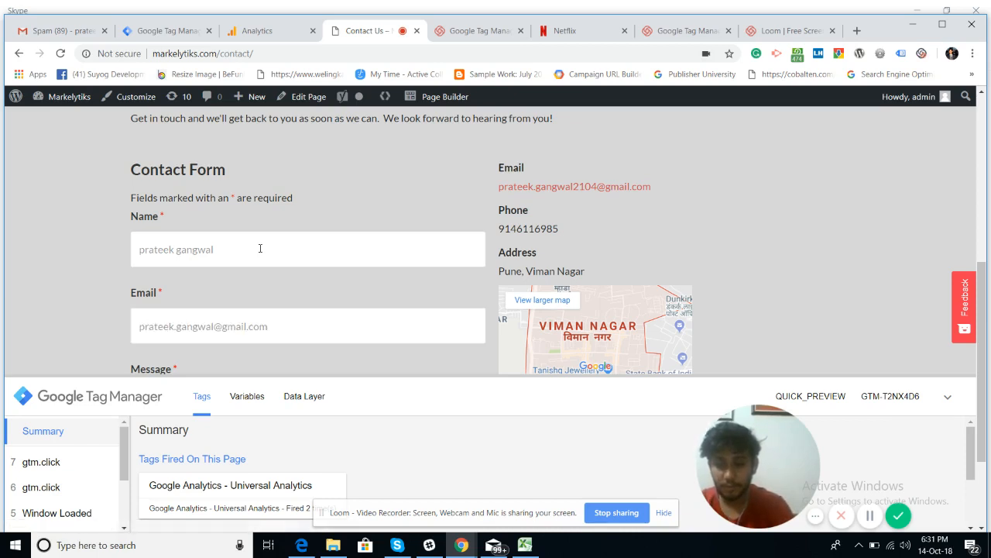
pyautogui.scroll(-2, 260, 249)
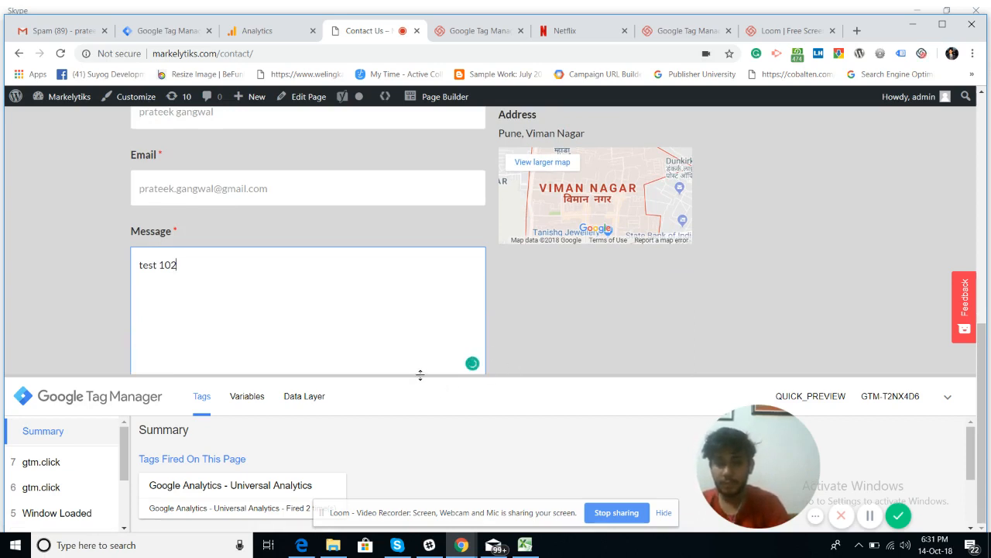
pyautogui.moveTo(419, 375); pyautogui.dragTo(403, 425)
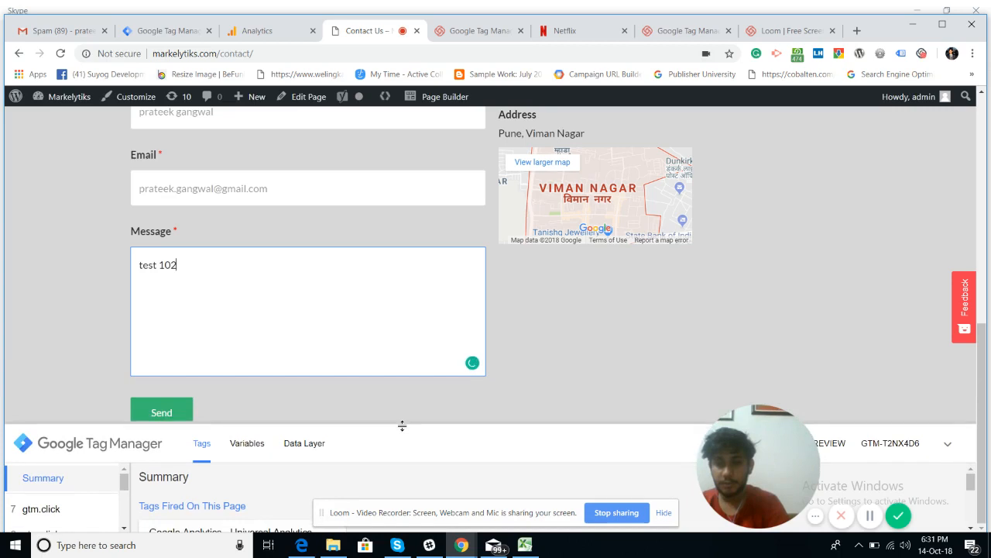
pyautogui.click(174, 410)
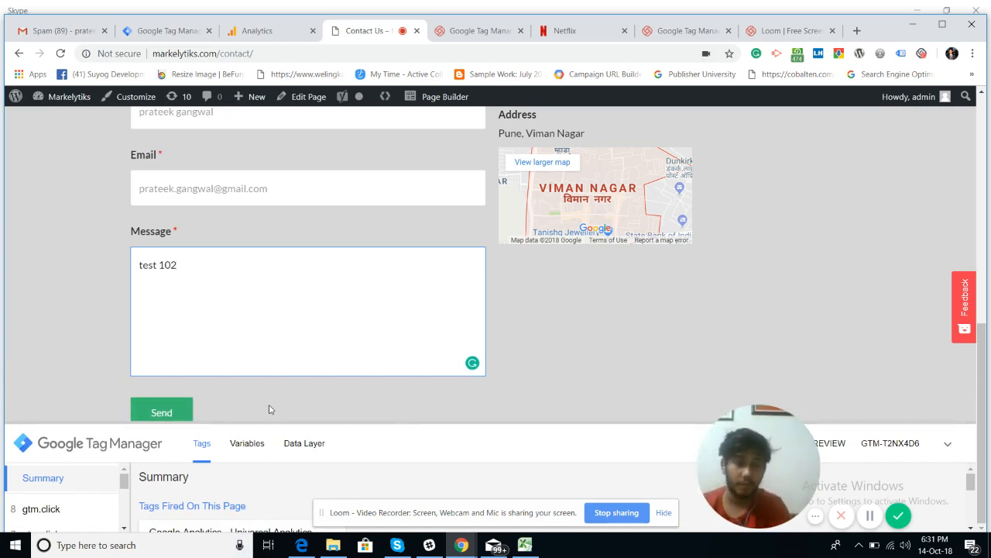
pyautogui.click(148, 416)
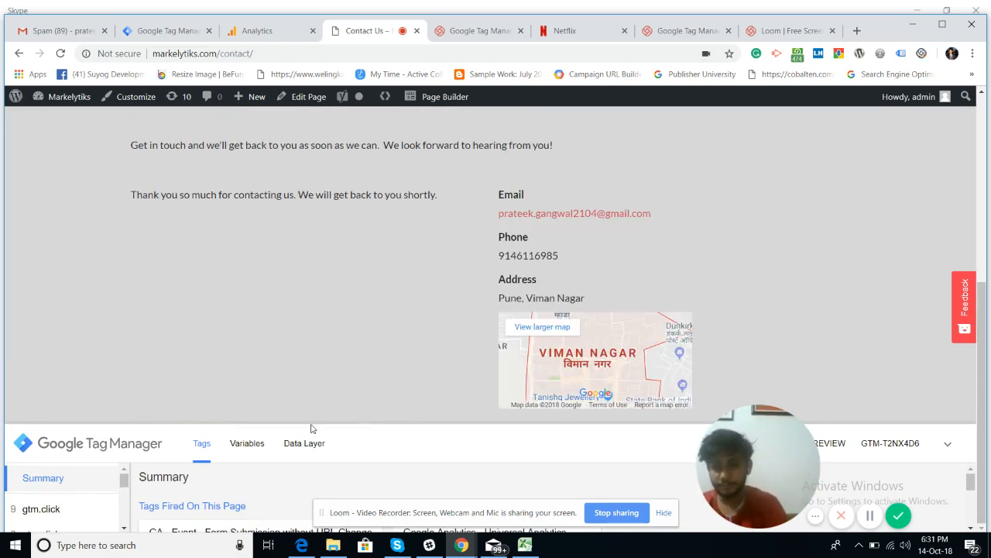
# Step: Confirm the Form Submission without URL Change tag fired, then view Analytics real-time events
pyautogui.moveTo(311, 423); pyautogui.dragTo(308, 268)
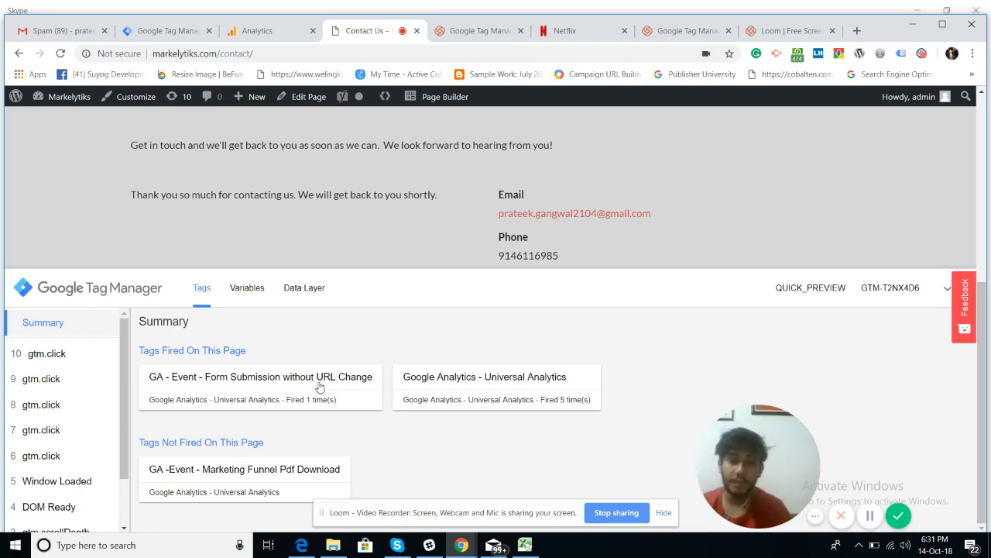
pyautogui.click(256, 34)
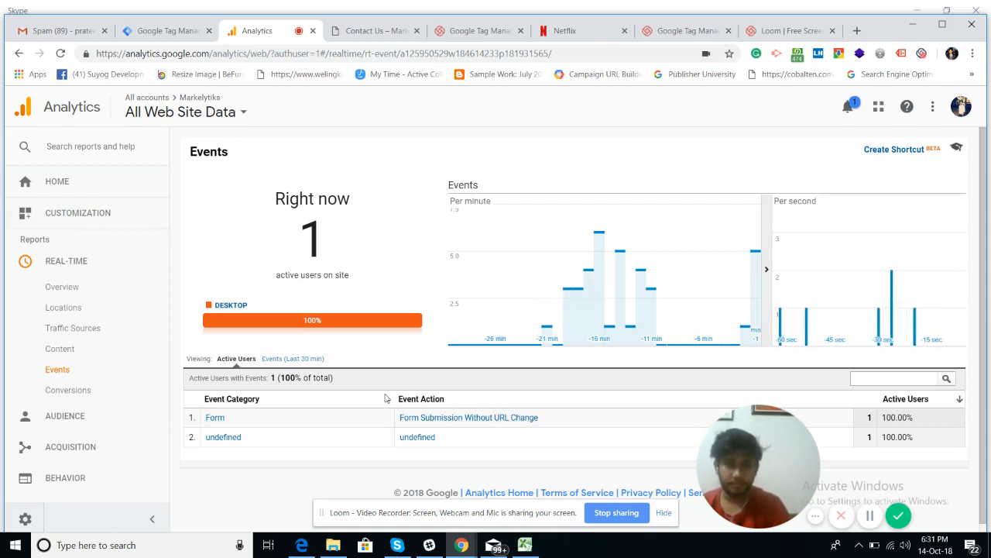
# Step: Go back to the Google Tag Manager workspace's tag list
pyautogui.click(156, 32)
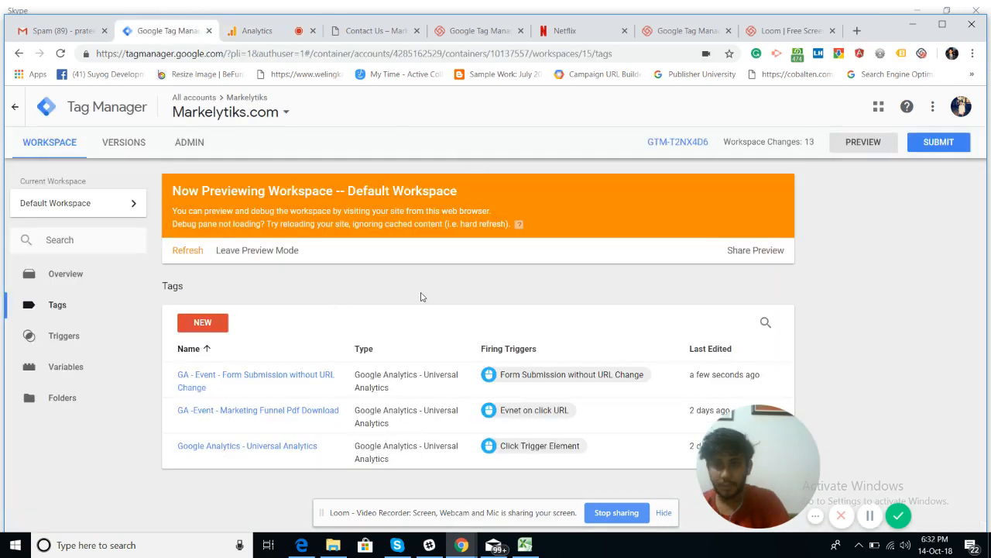